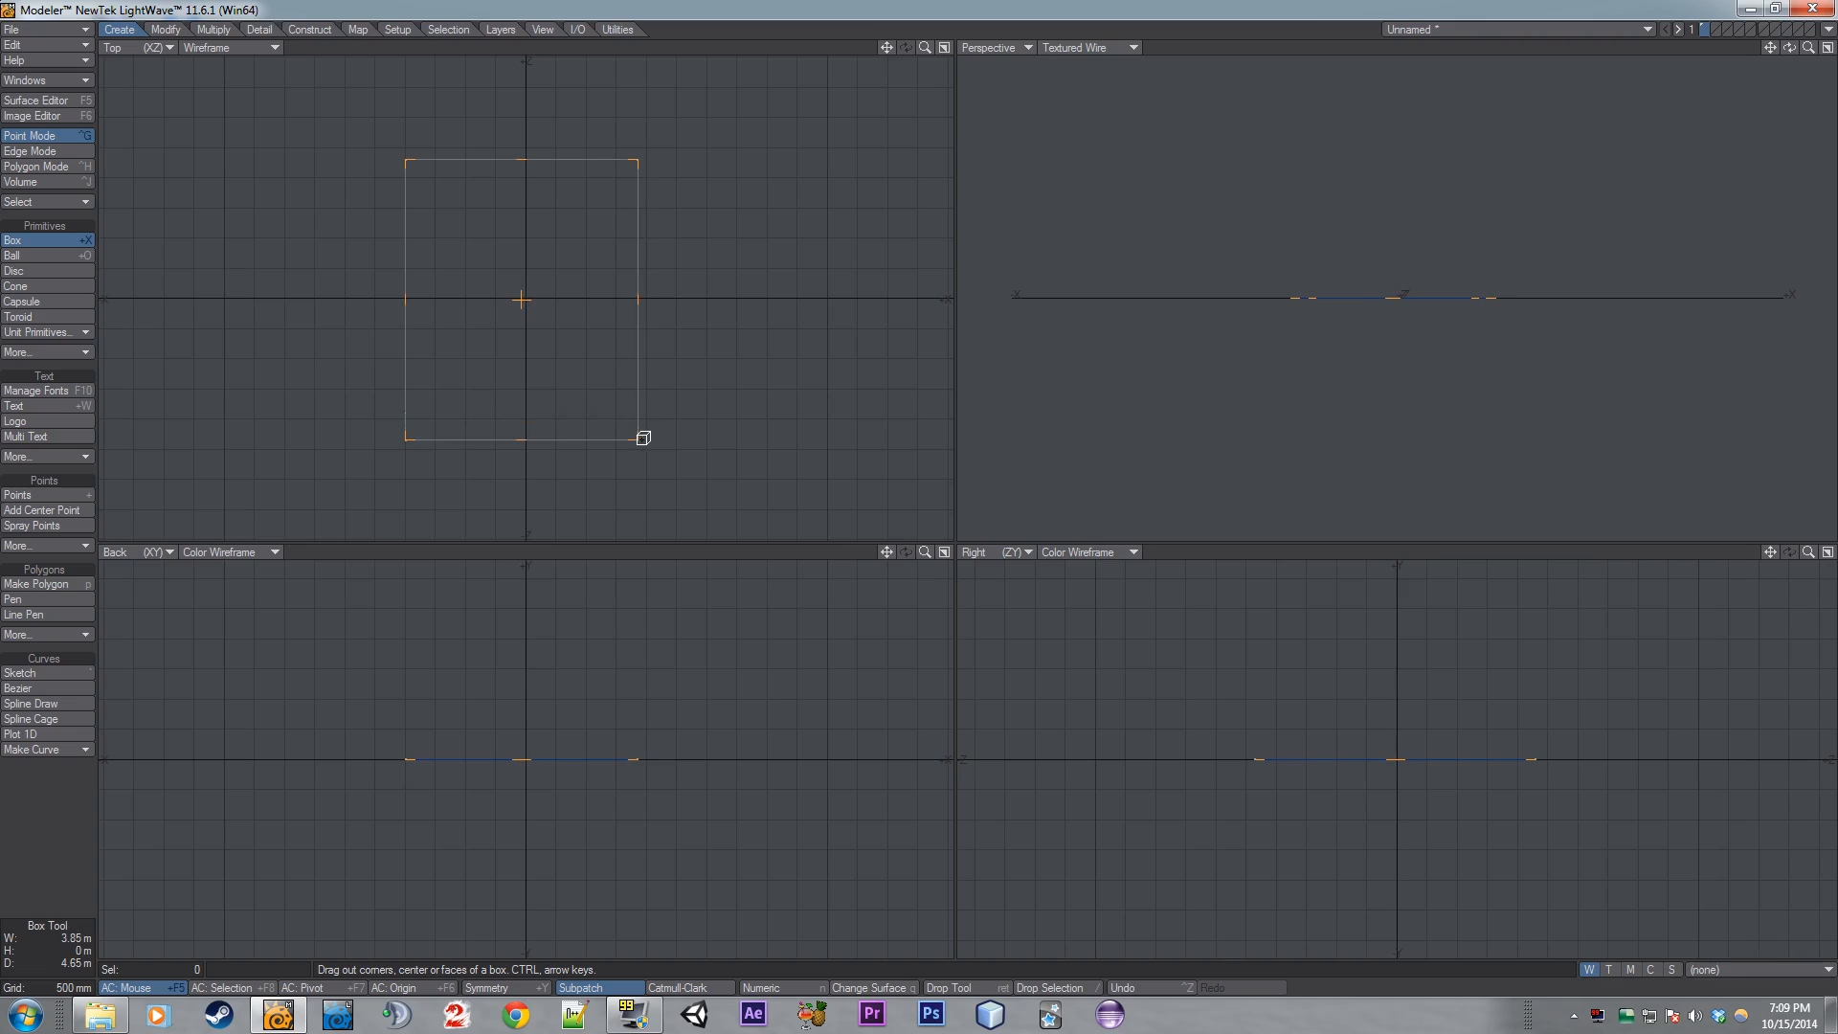
- Draw a box about 3.85 m wide and 4.65 m deep centred on the origin, set its height, and create it
left_click_drag(550, 835, 563, 930)
left_click_drag(529, 732, 538, 584)
left_click_drag(537, 931, 545, 854)
left_click_drag(537, 691, 529, 757)
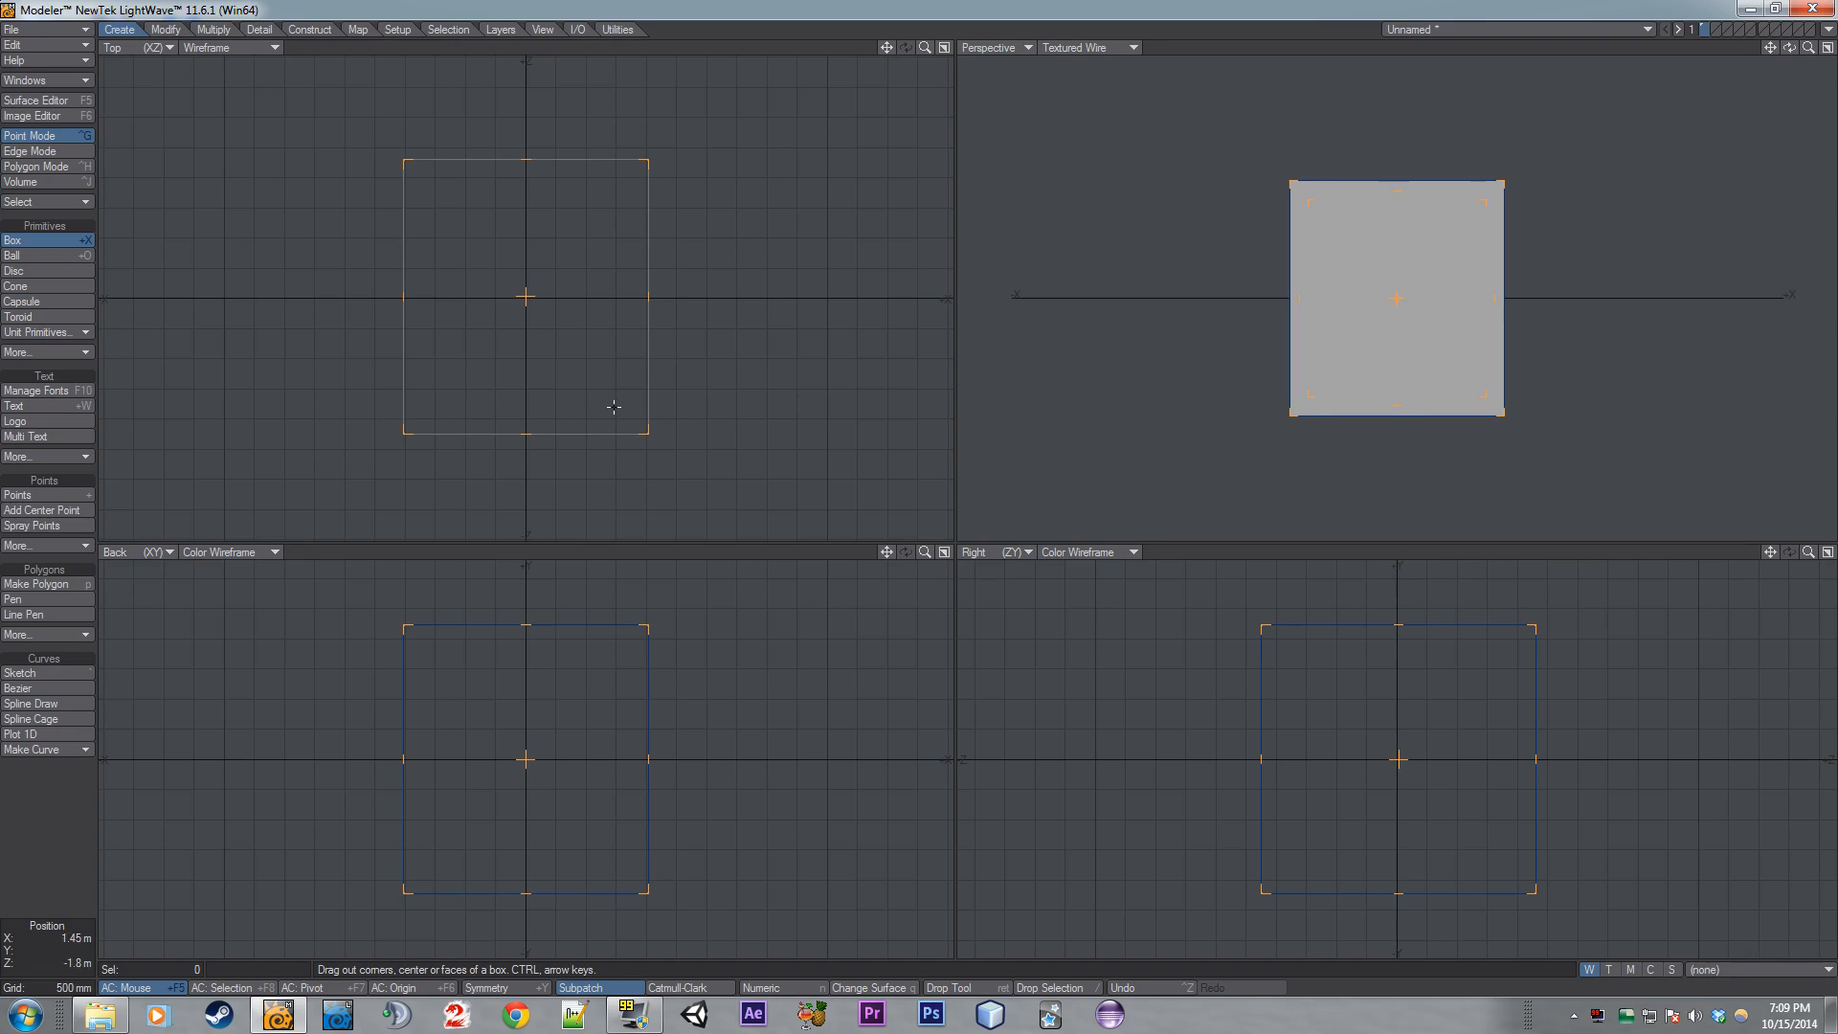
key("Return")
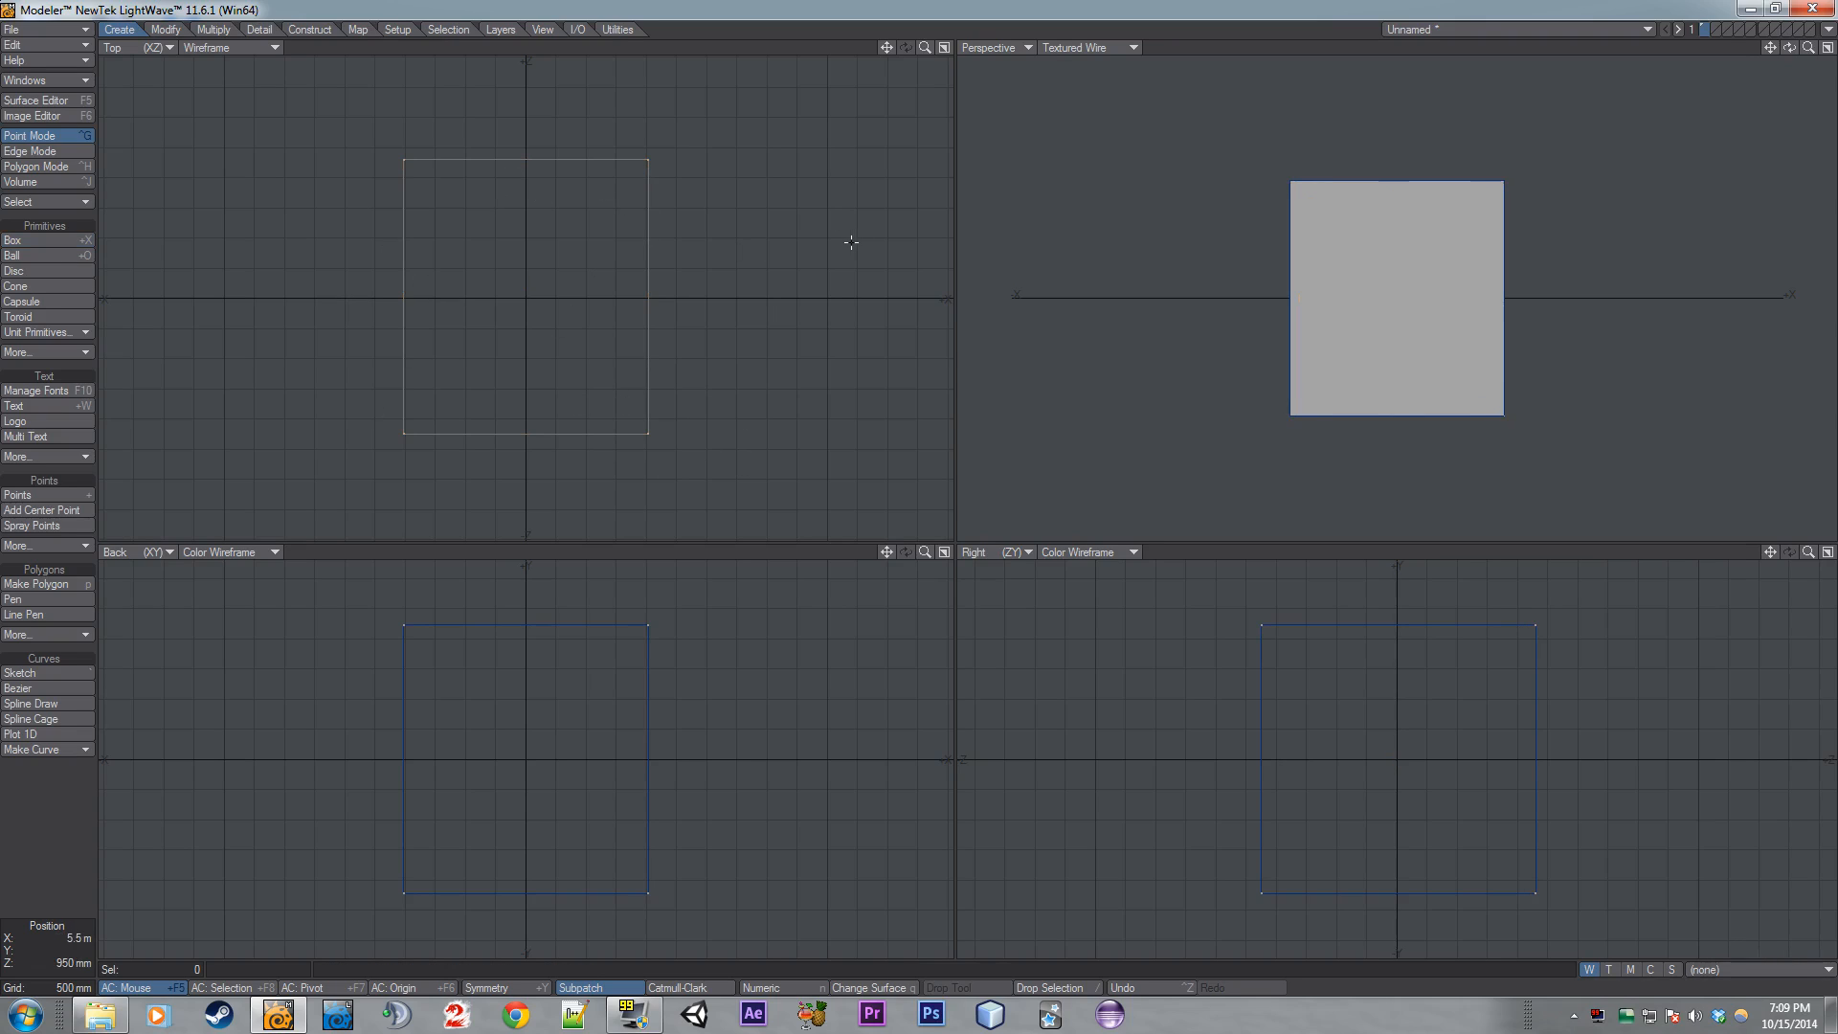
- Toggle subpatch on the box and switch to polygon selection
key("Tab")
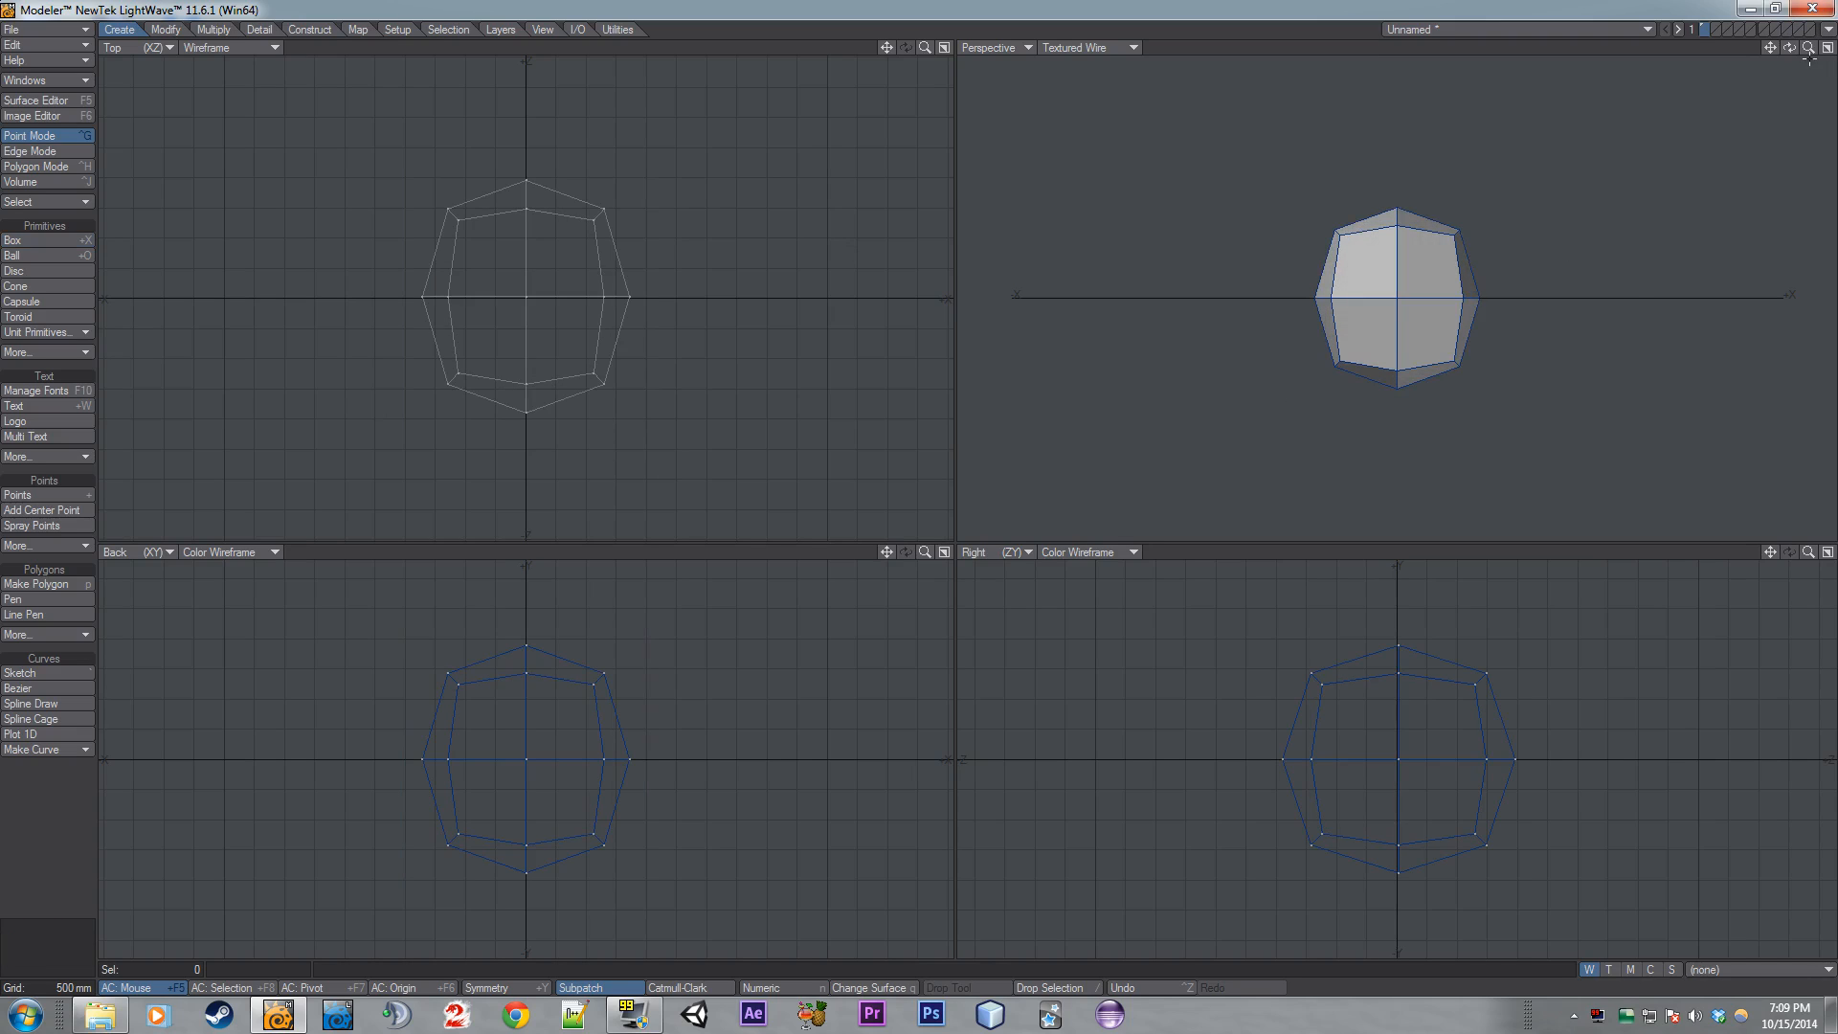
left_click_drag(1789, 47, 1375, 370)
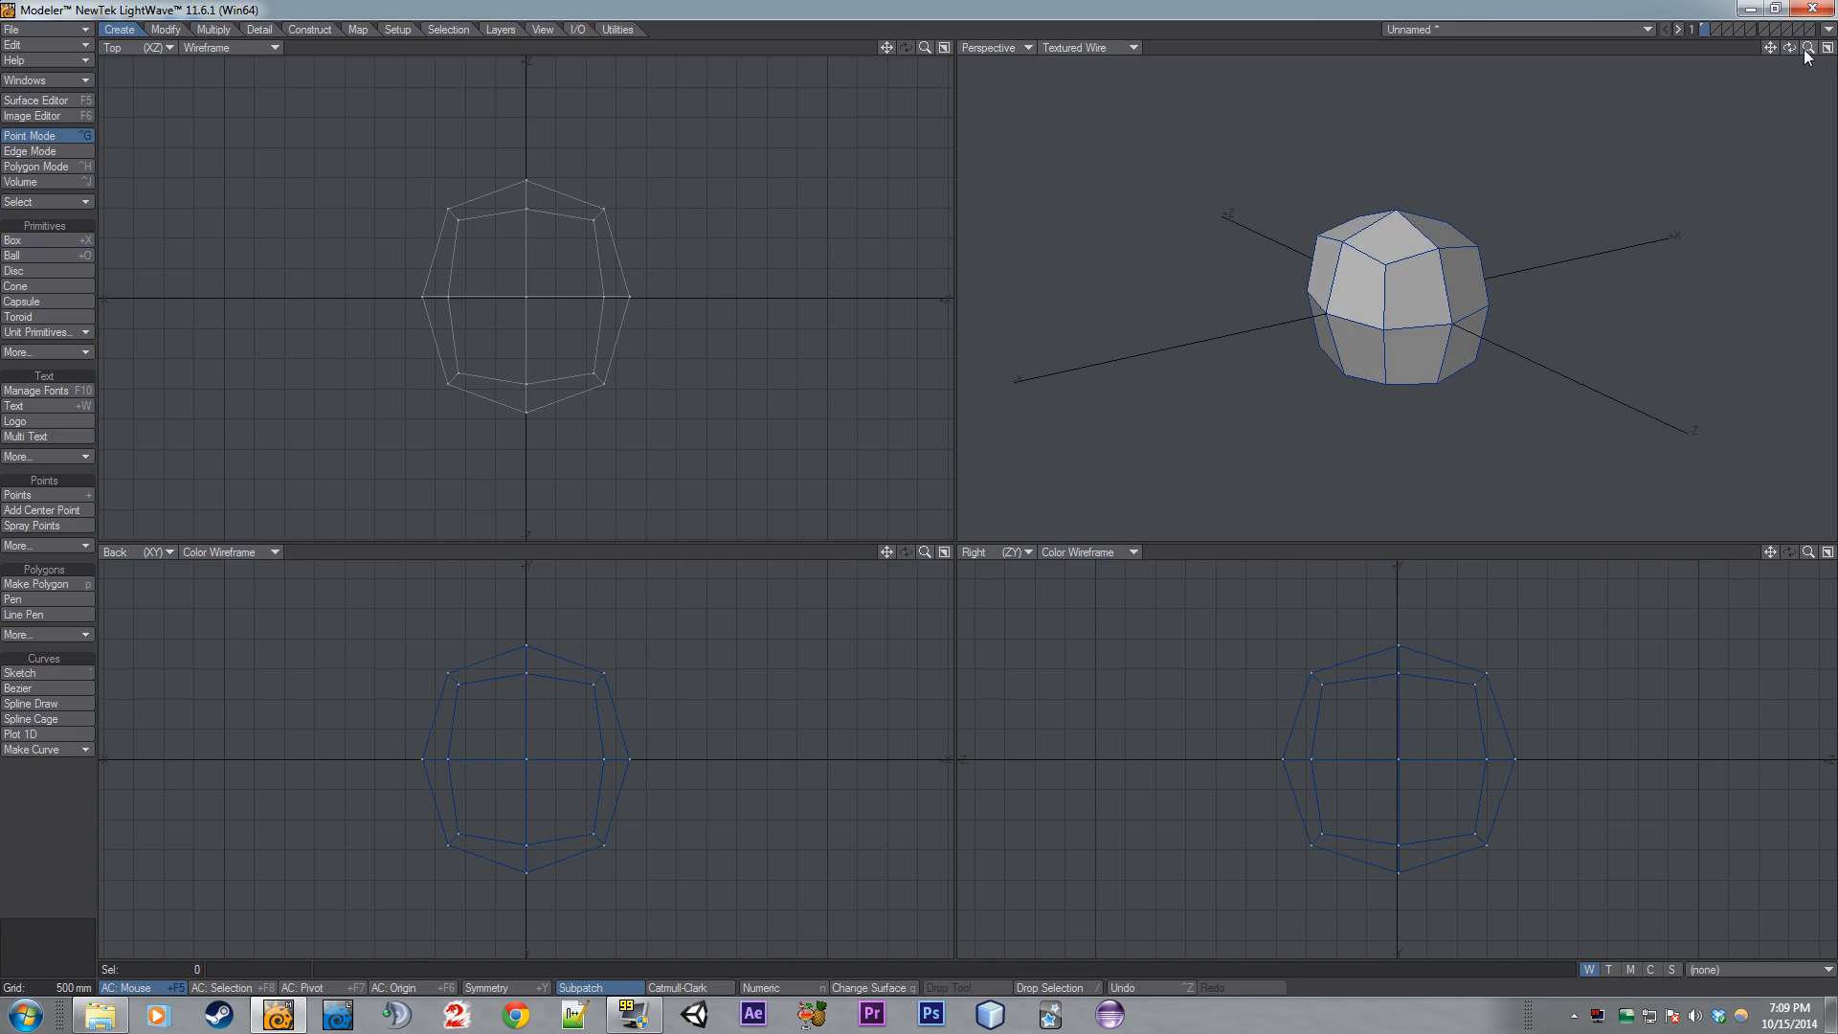
left_click_drag(1789, 48, 1322, 317)
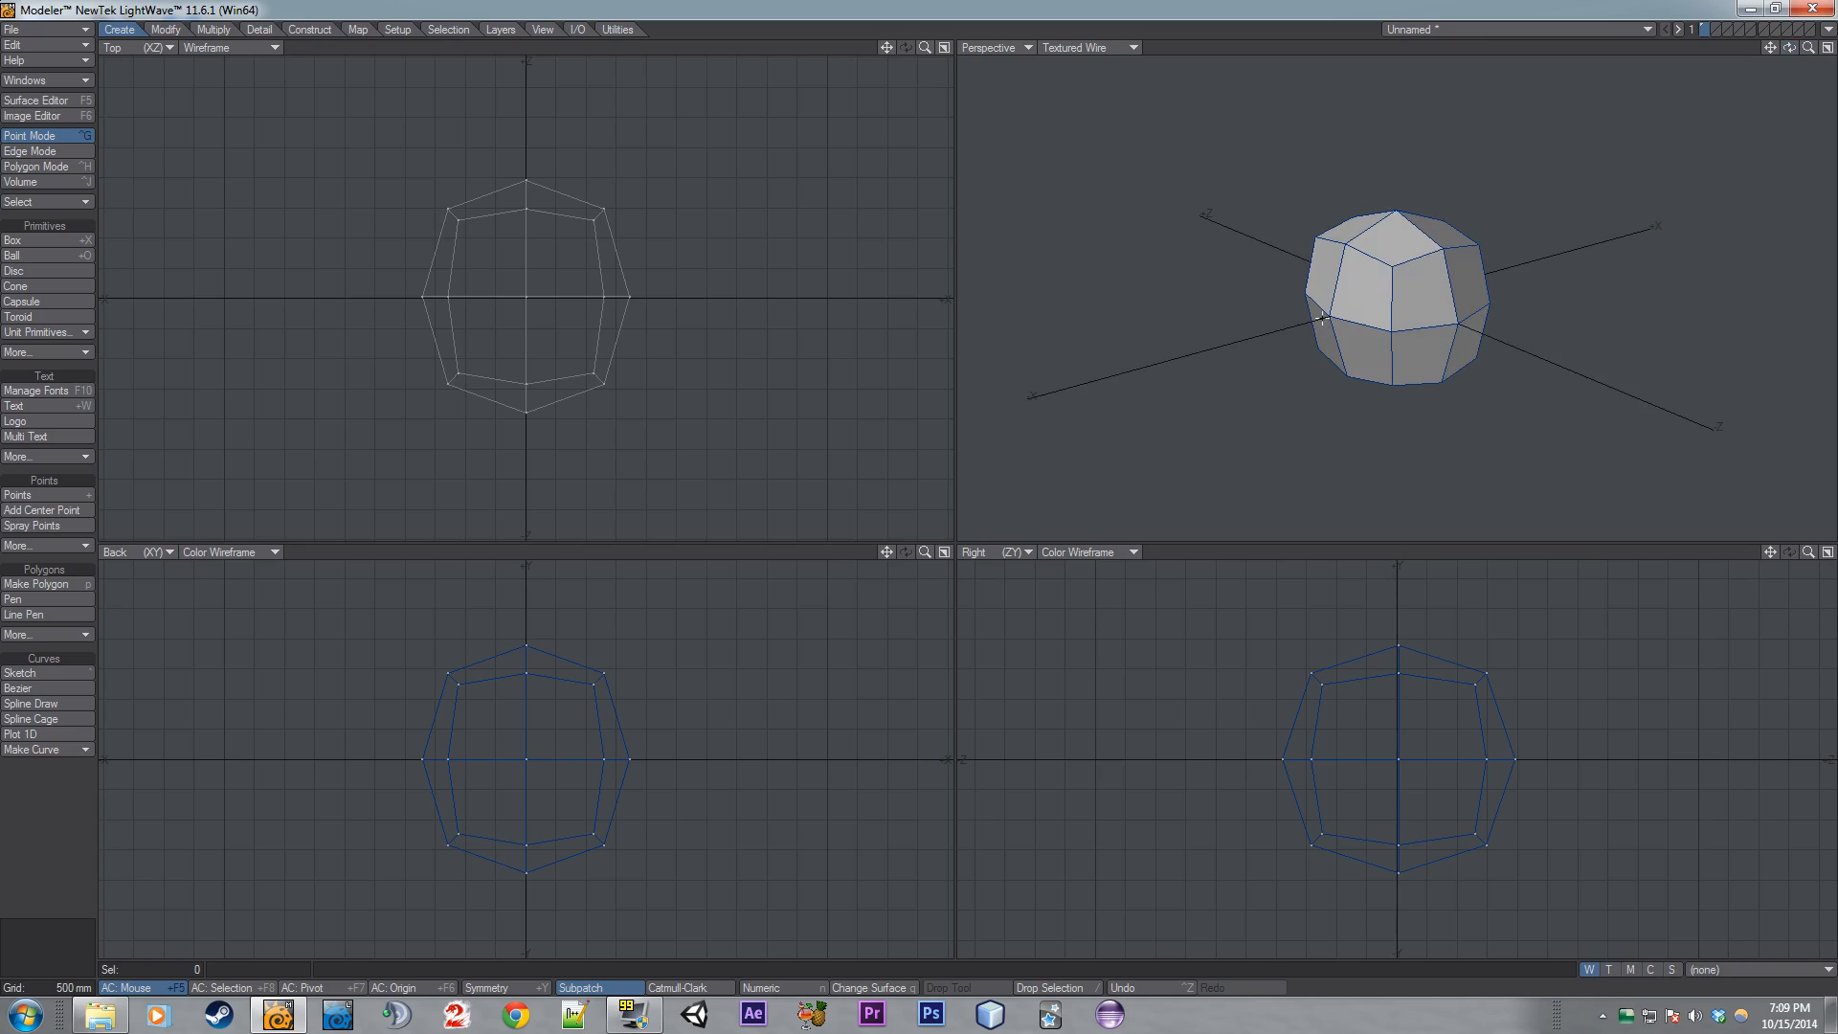
left_click_drag(1789, 51, 1391, 235)
key("space")
key("space")
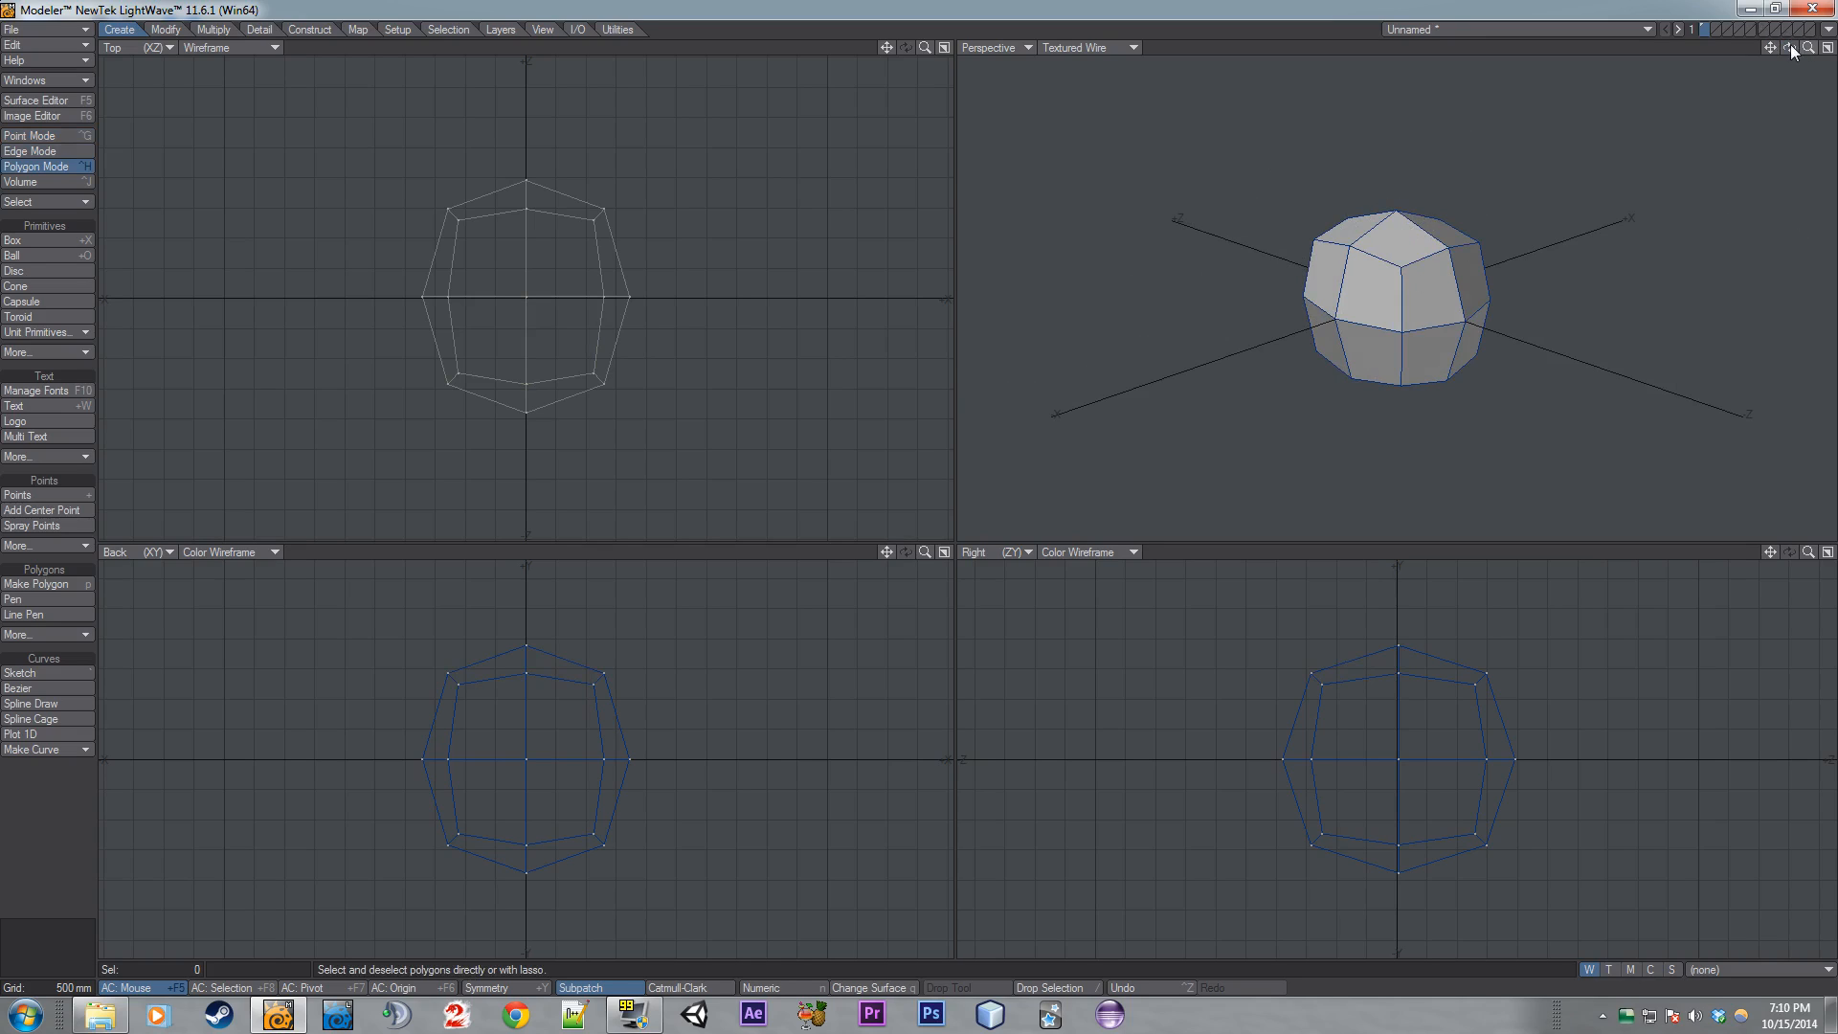
- In the empty second layer, create a ball about 2.15 m in radius at the origin
left_click(1711, 27)
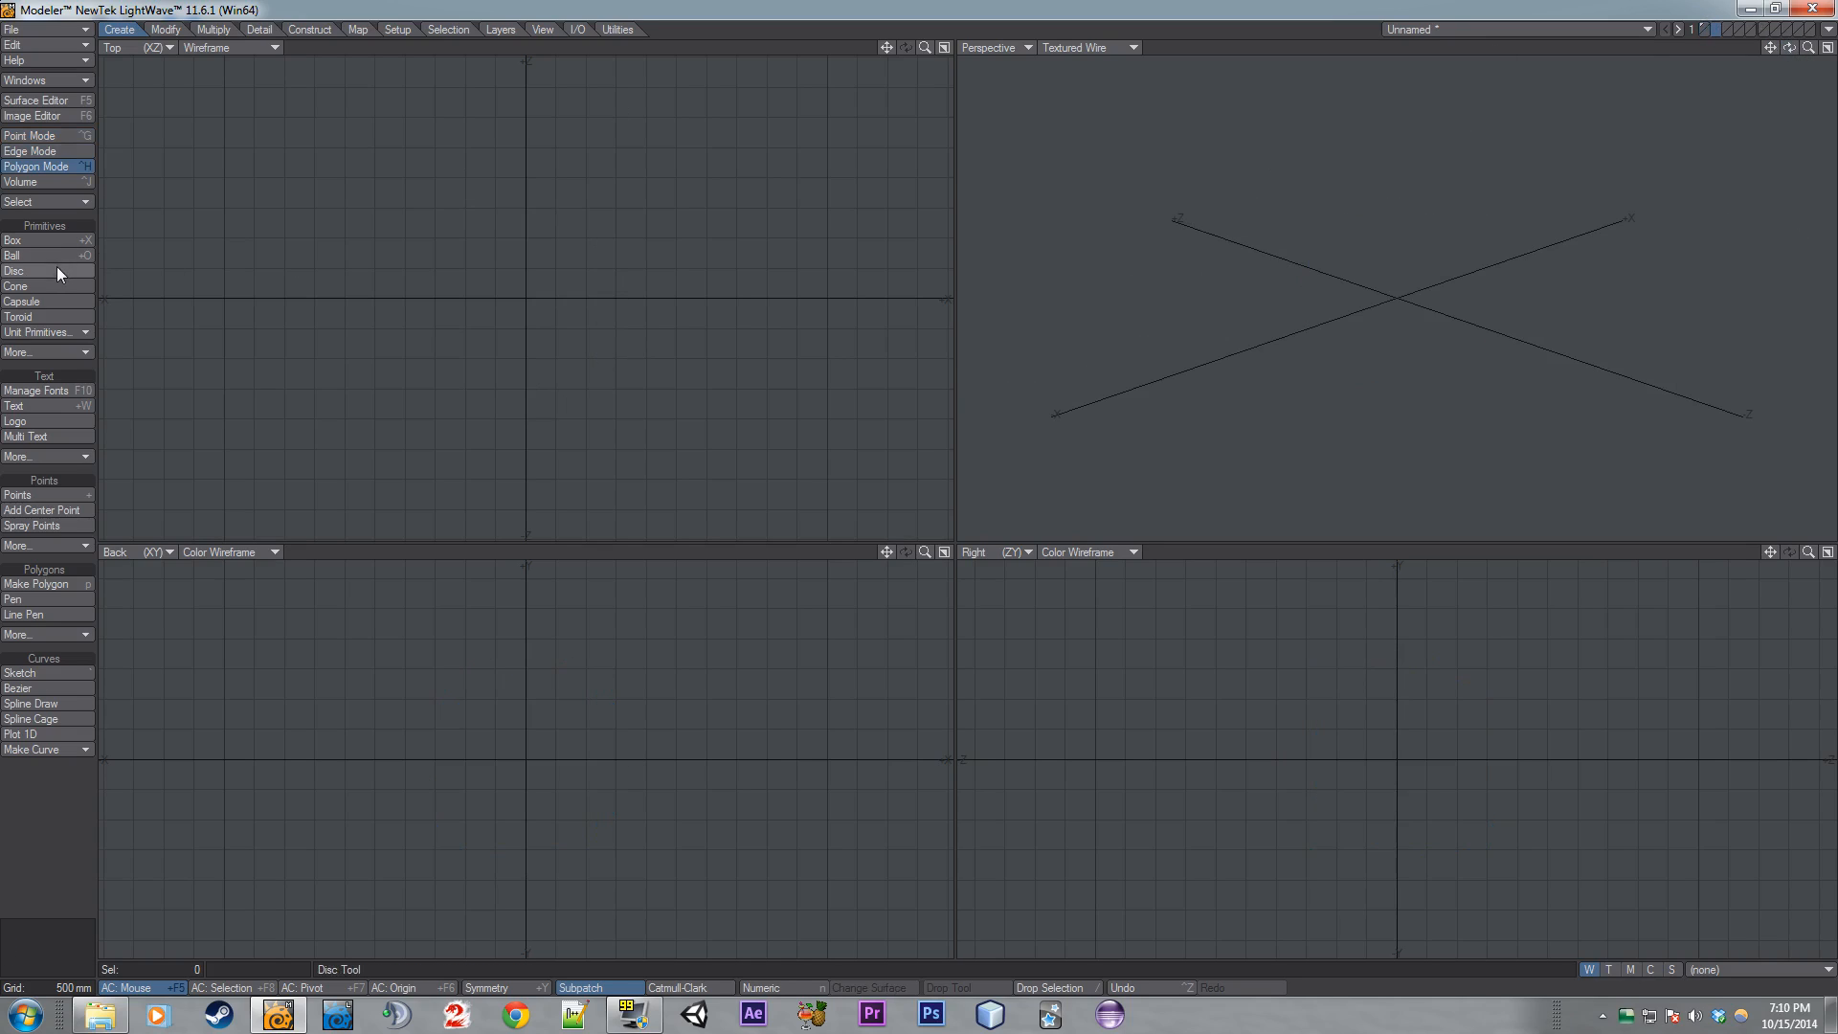
left_click(88, 256)
left_click_drag(526, 292, 587, 418)
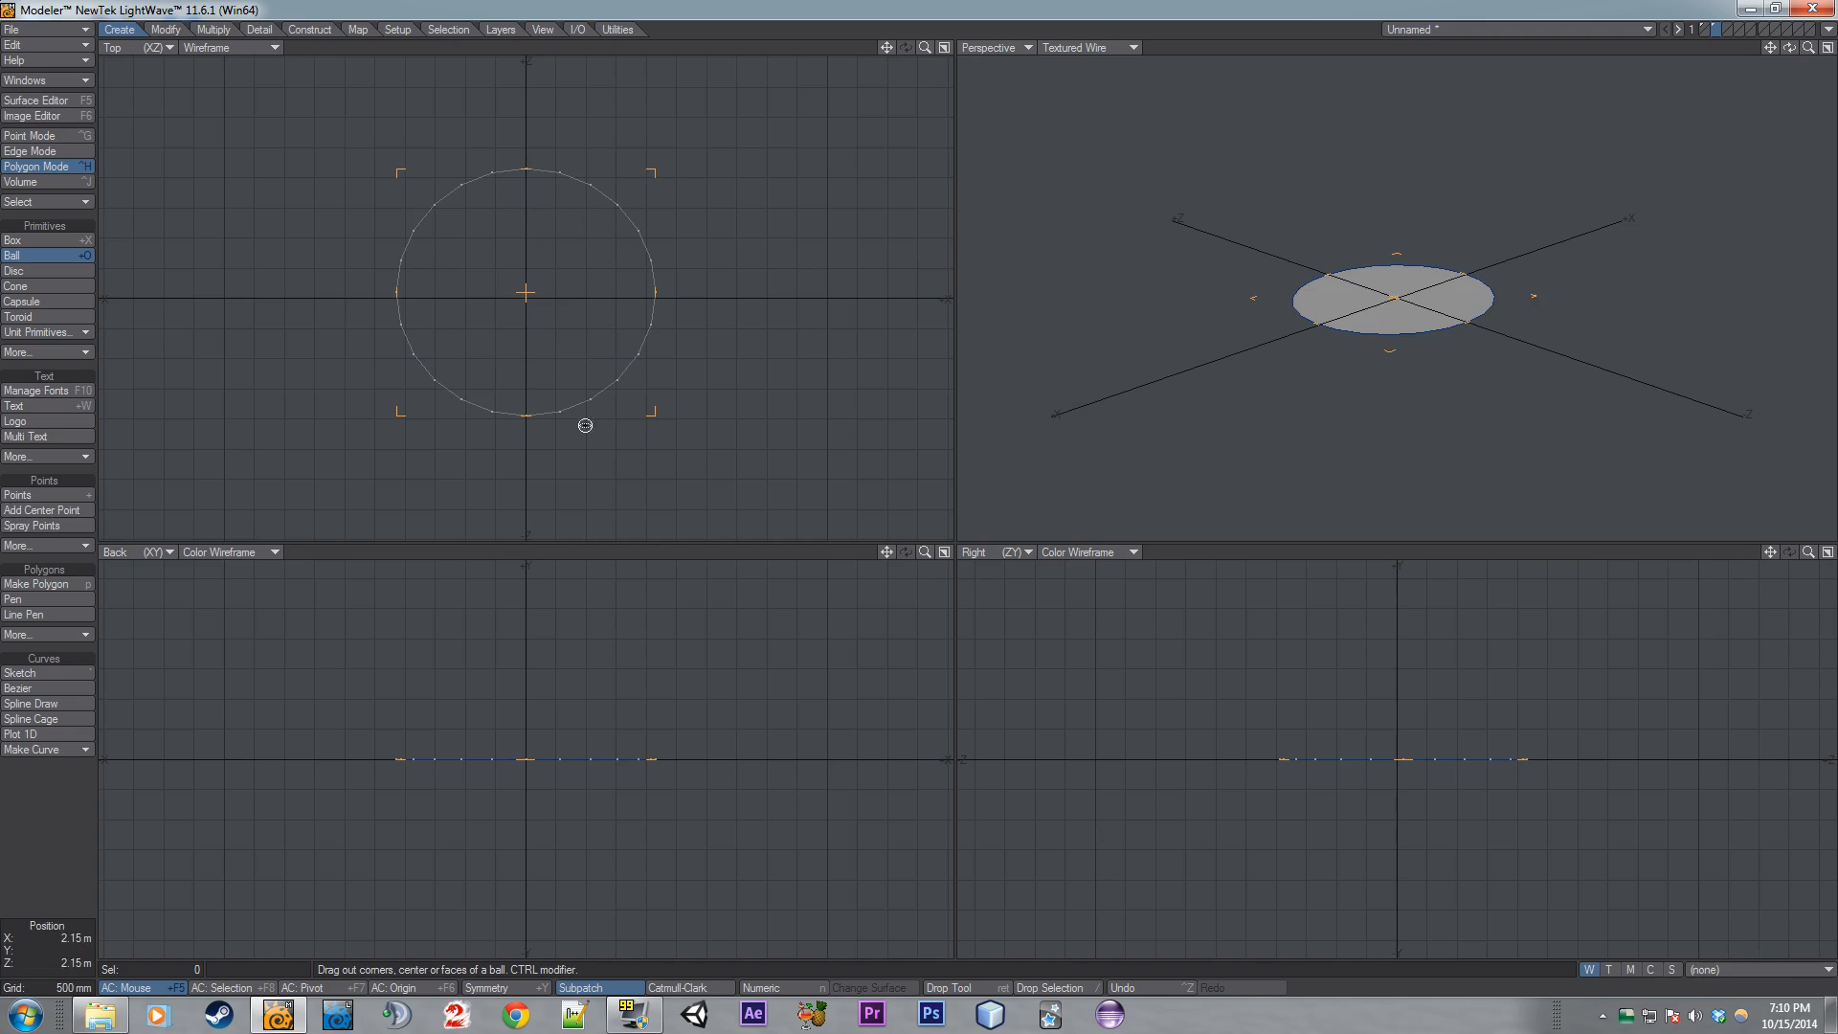
left_click_drag(589, 759, 586, 636)
key("Return")
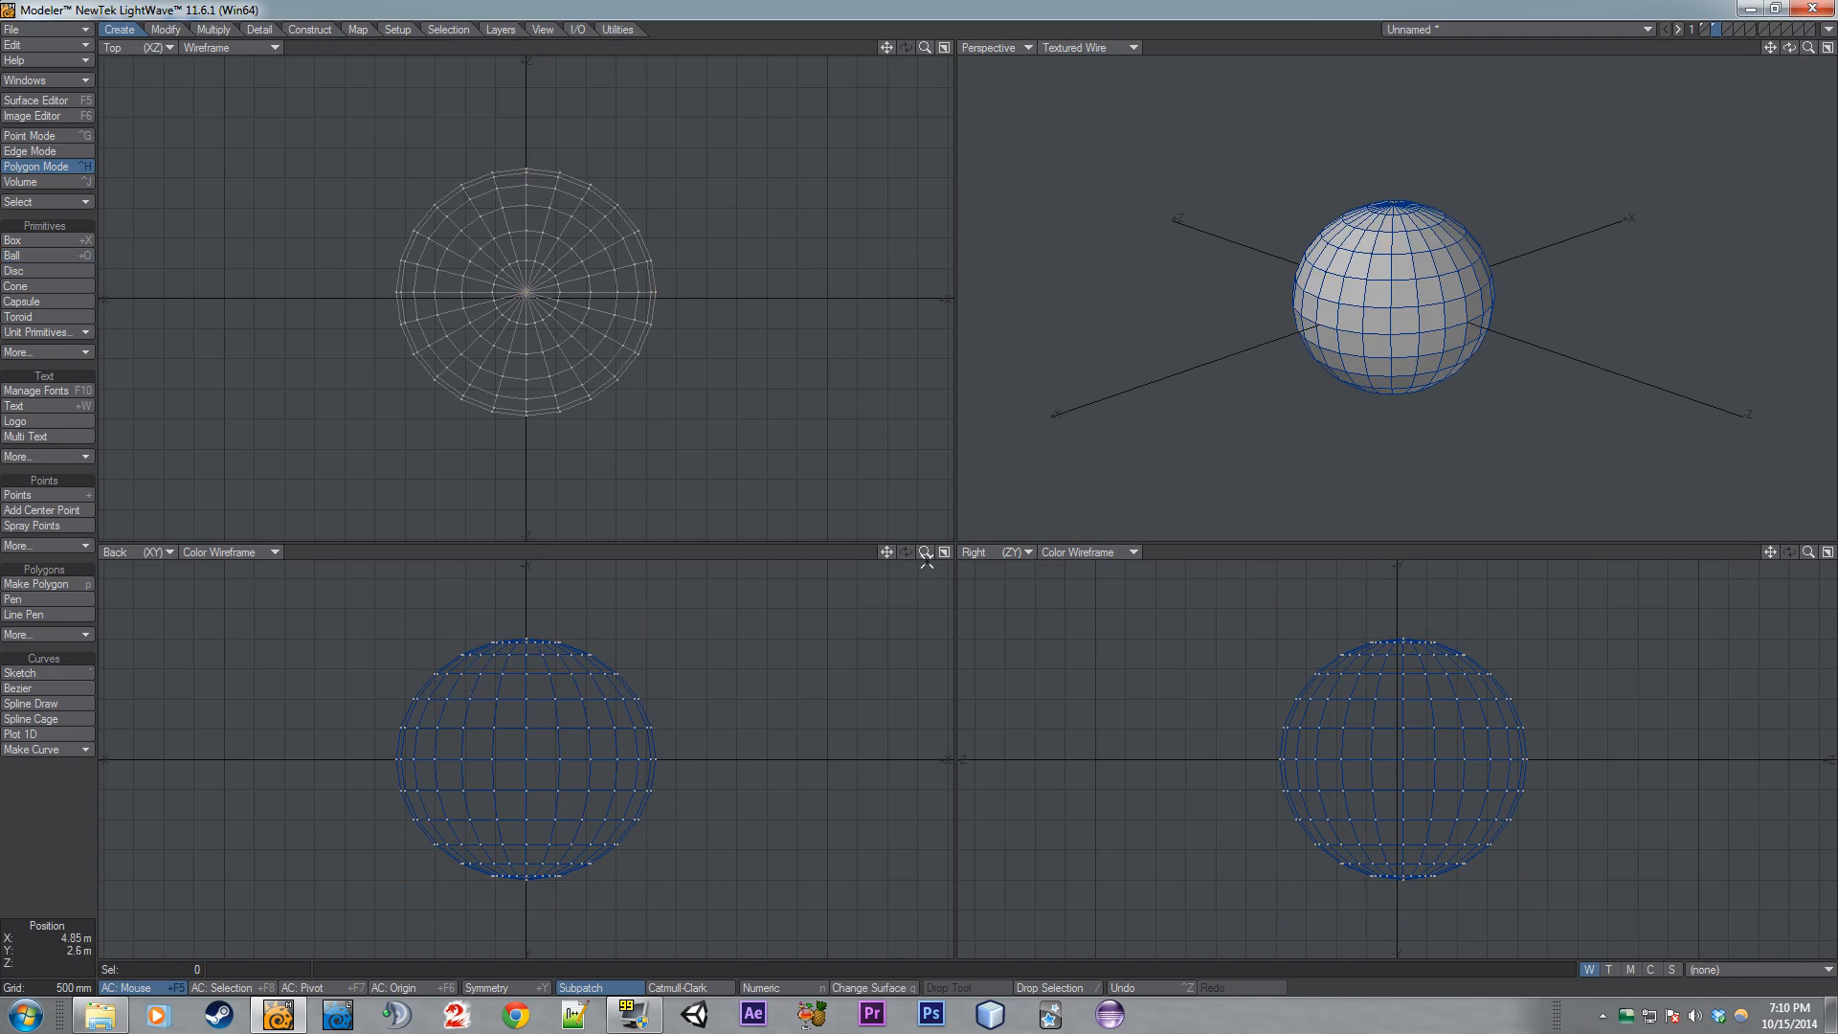
- Select three polygons at the ball's top pole and move them up about 1.15 m
left_click_drag(1433, 113, 1418, 165, "alt")
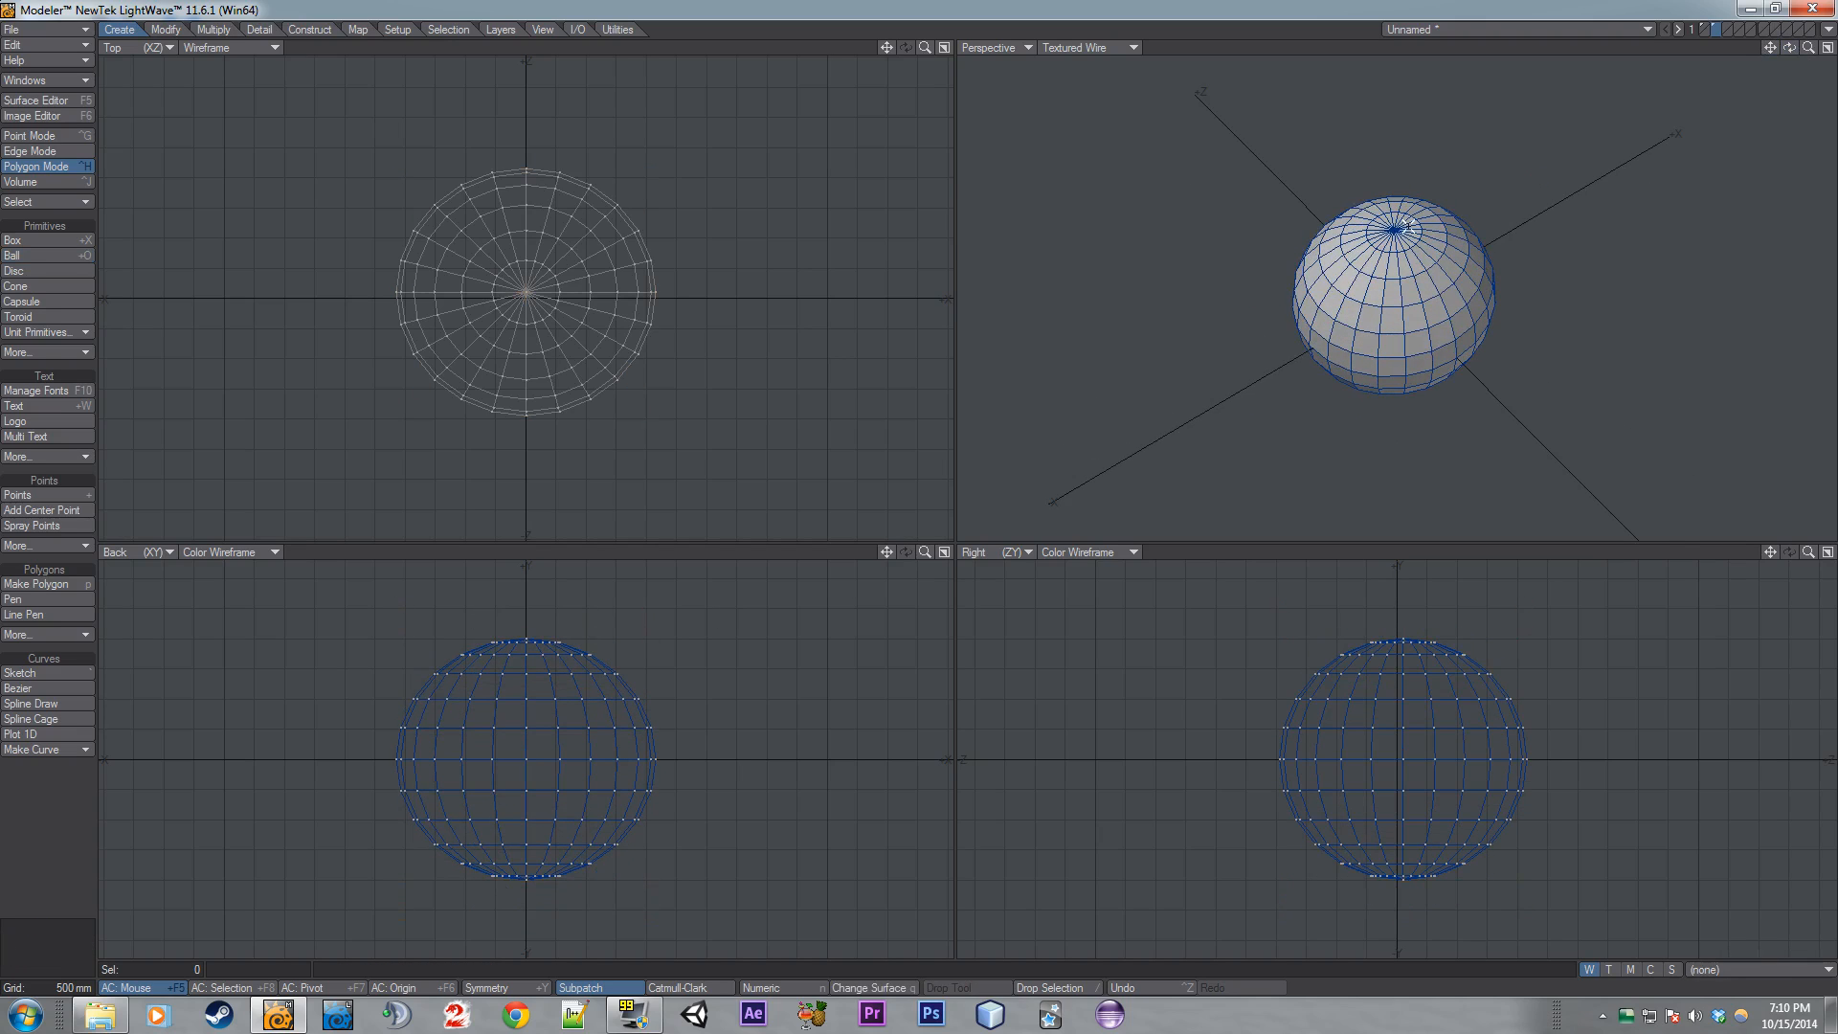
left_click_drag(1410, 227, 1387, 218)
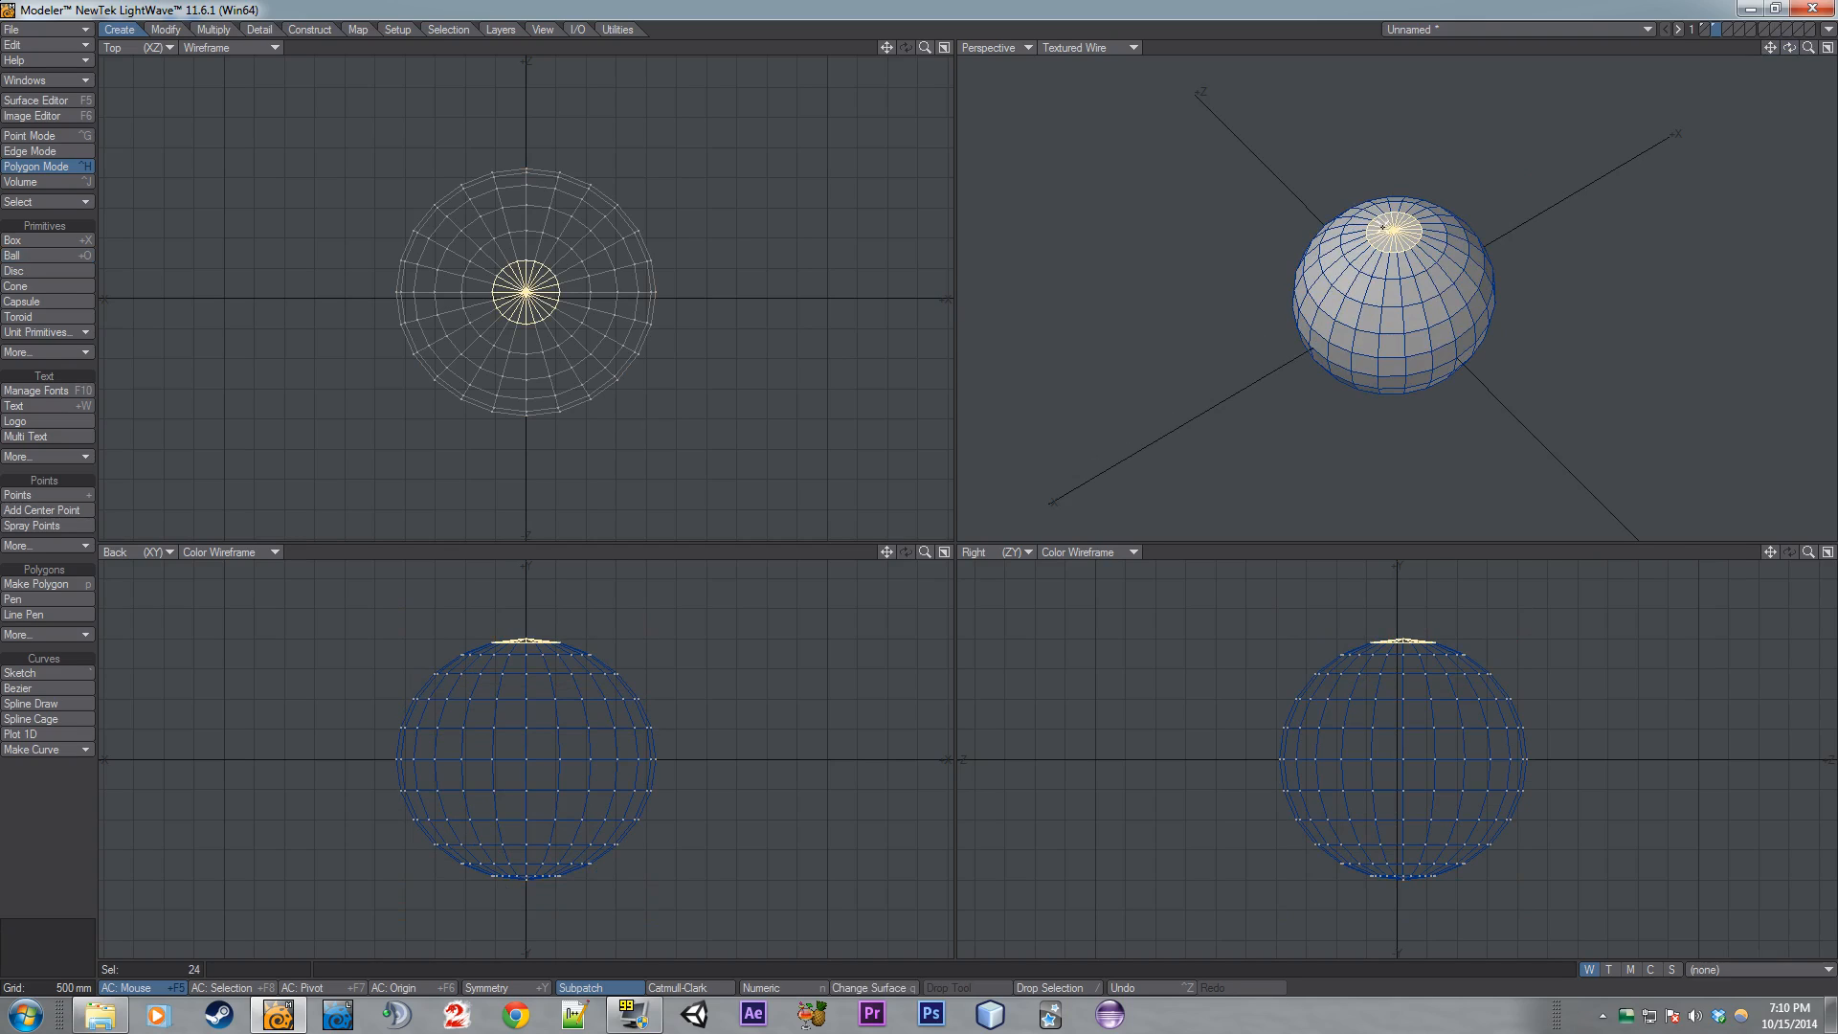
mouse_move(1408, 239)
left_mouse_down()
mouse_move(1377, 243)
mouse_move(1364, 220)
mouse_move(1395, 228)
left_mouse_up()
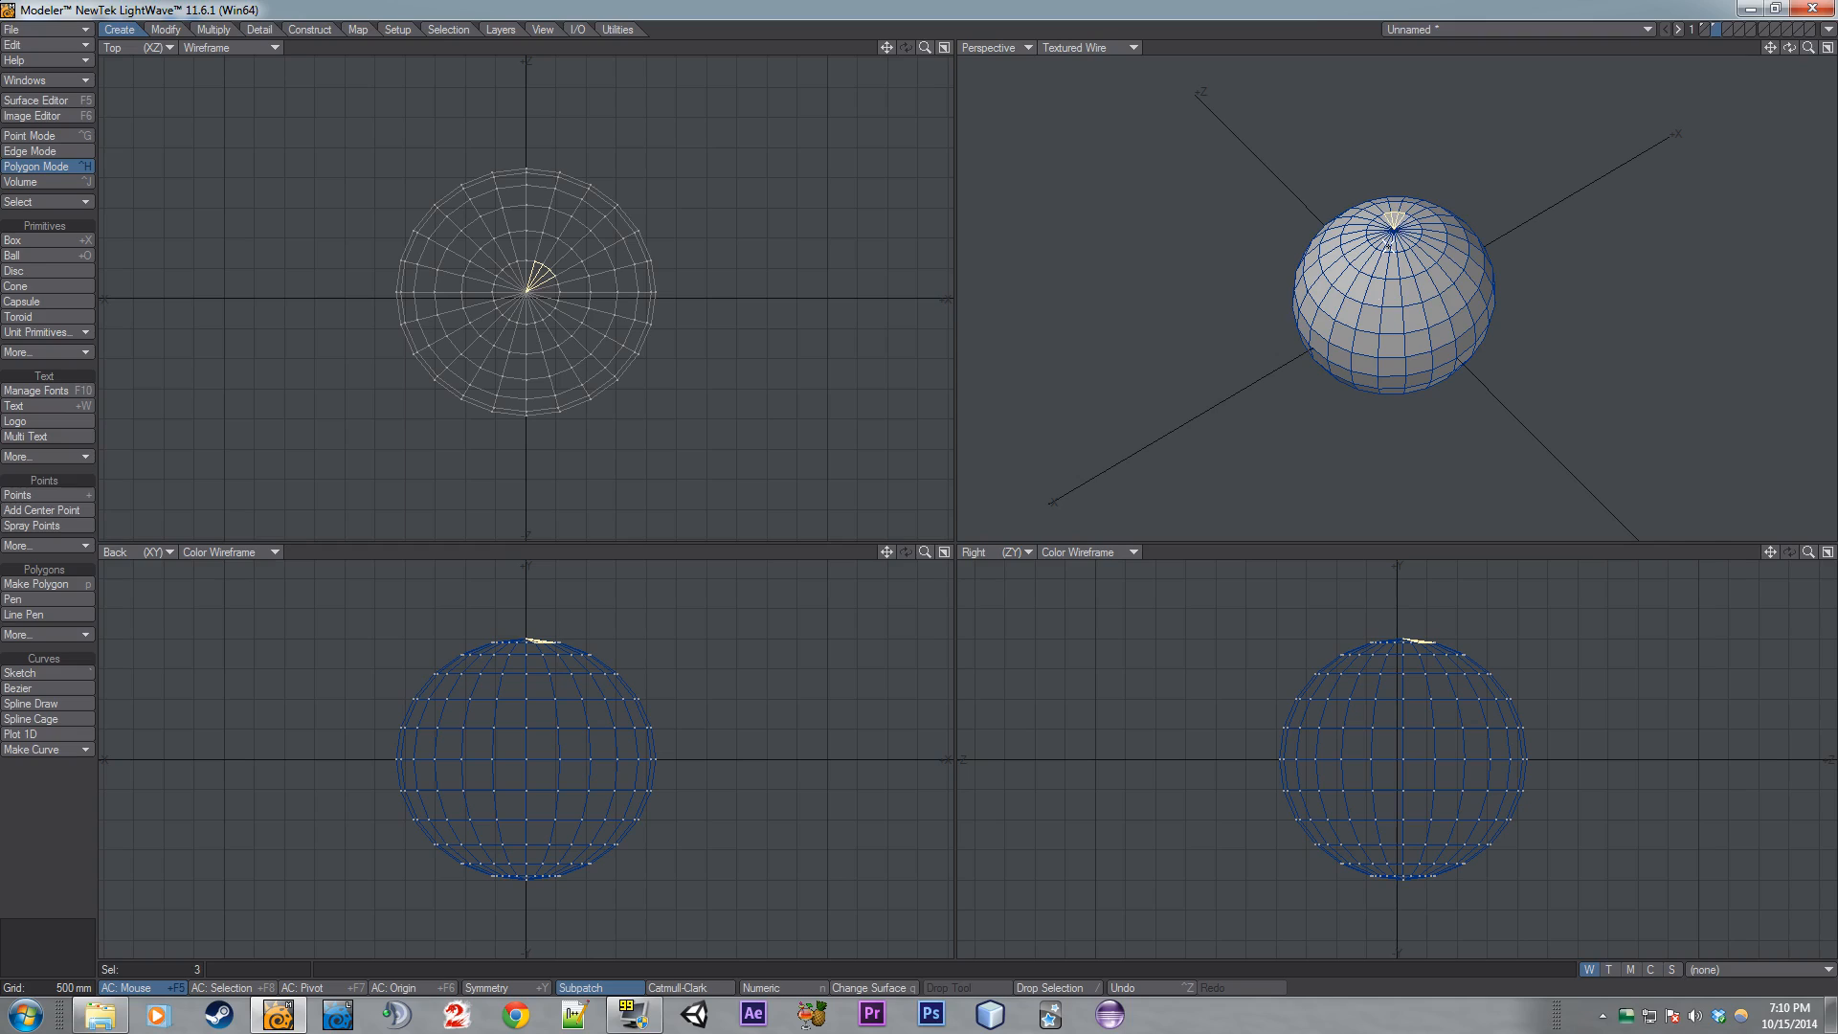
key("t")
left_click_drag(1415, 630, 1441, 603)
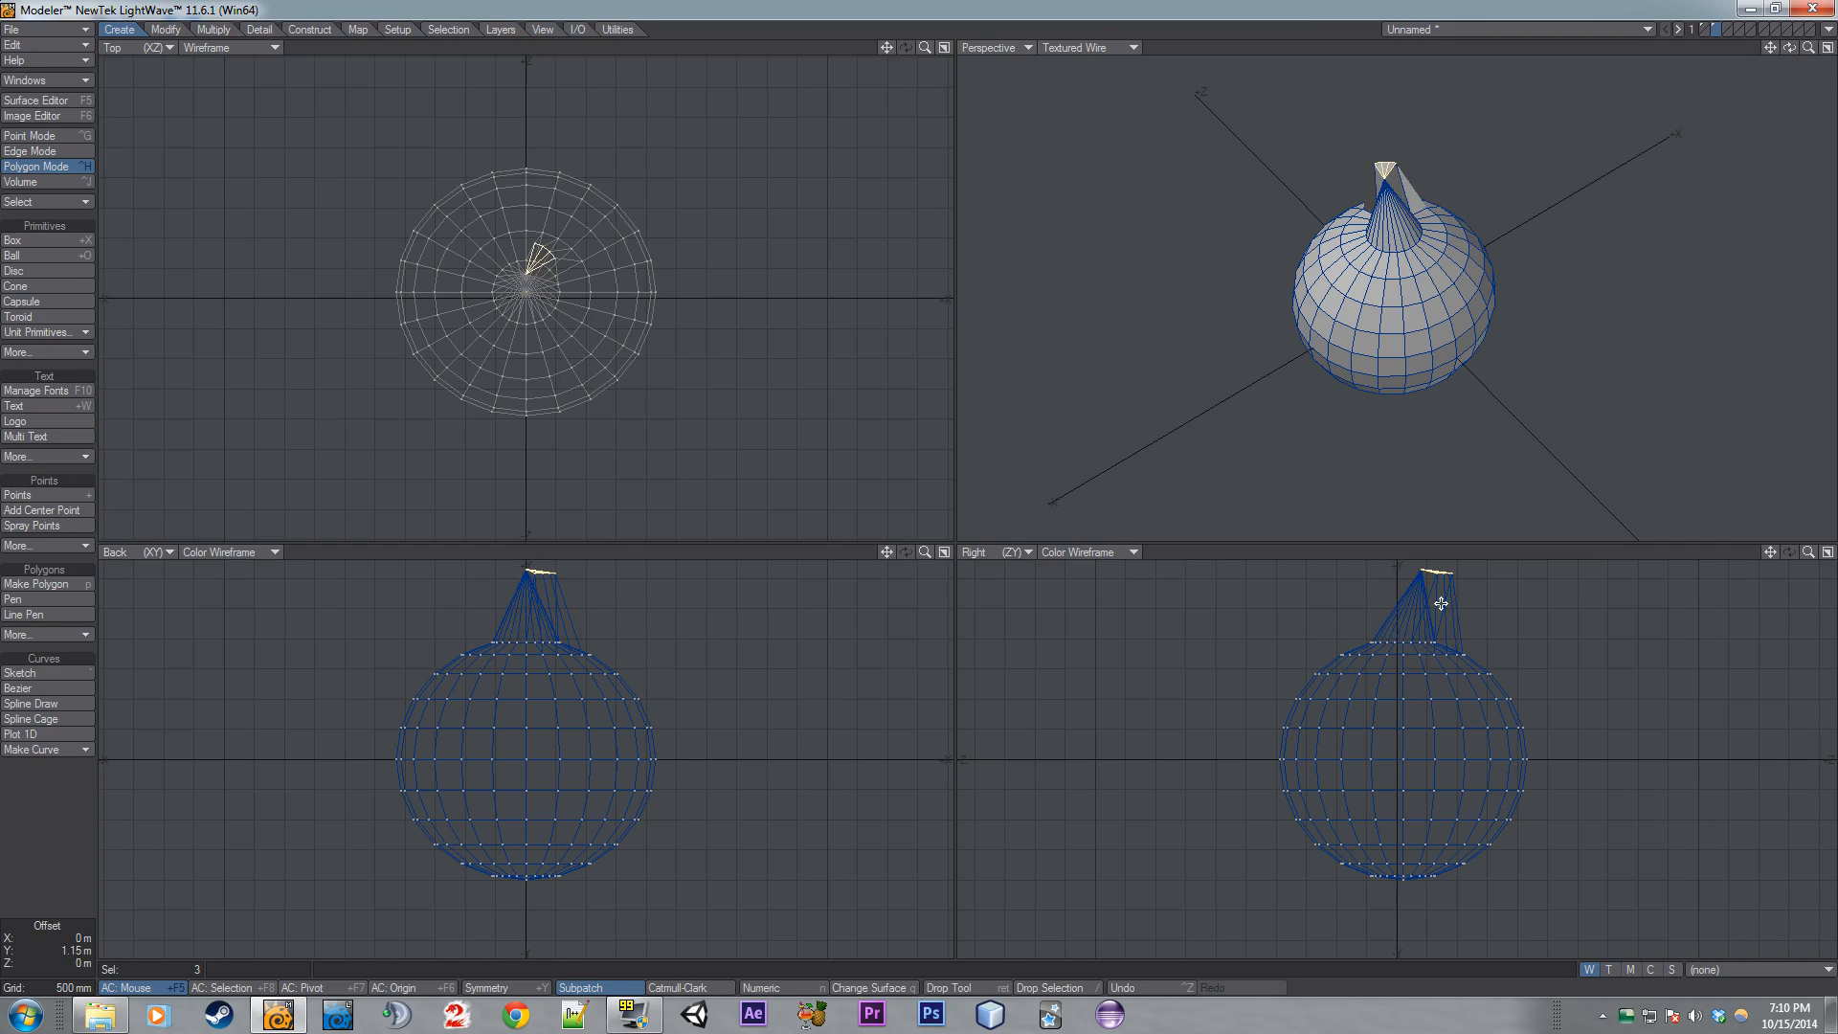
- Drop the tool, clear the selection and delete the ball from the layer
key("space")
left_click(1452, 608)
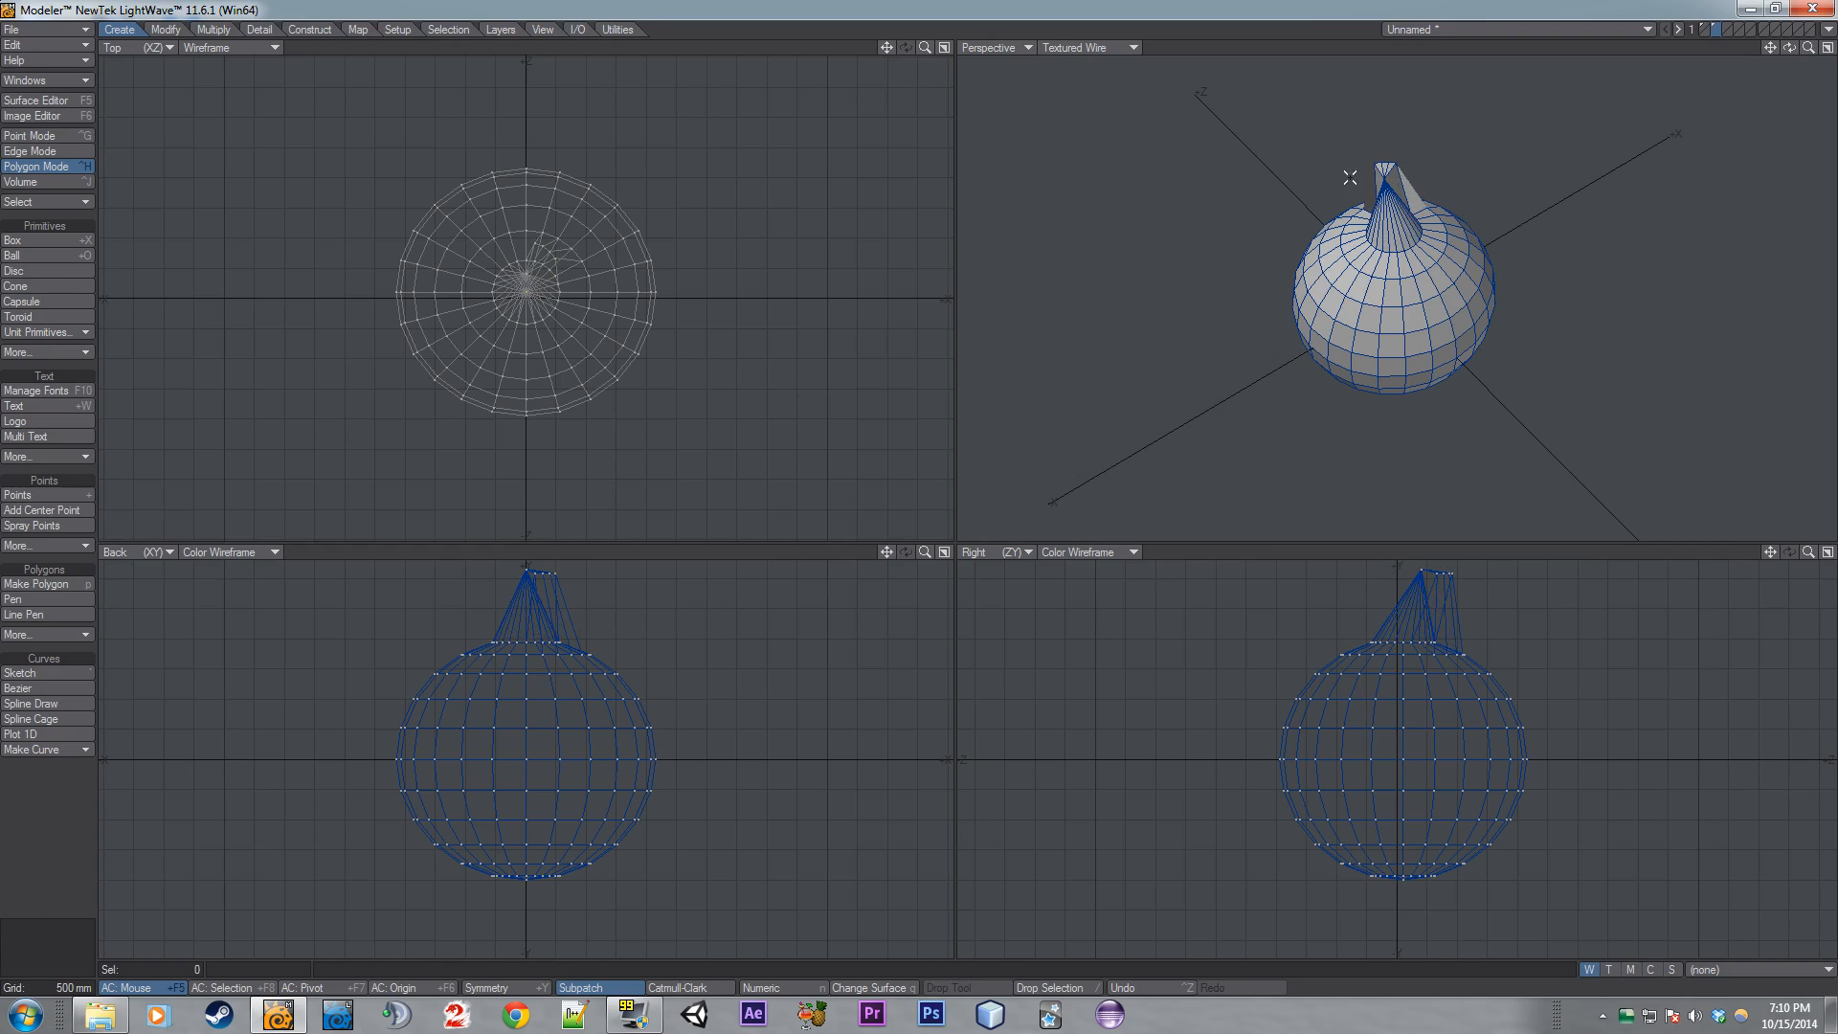
mouse_move(1789, 47)
left_mouse_down()
mouse_move(1723, 71)
mouse_move(1689, 58)
mouse_move(1785, 53)
mouse_move(1723, 14)
mouse_move(1760, 36)
left_mouse_up()
key("Tab")
key("Delete")
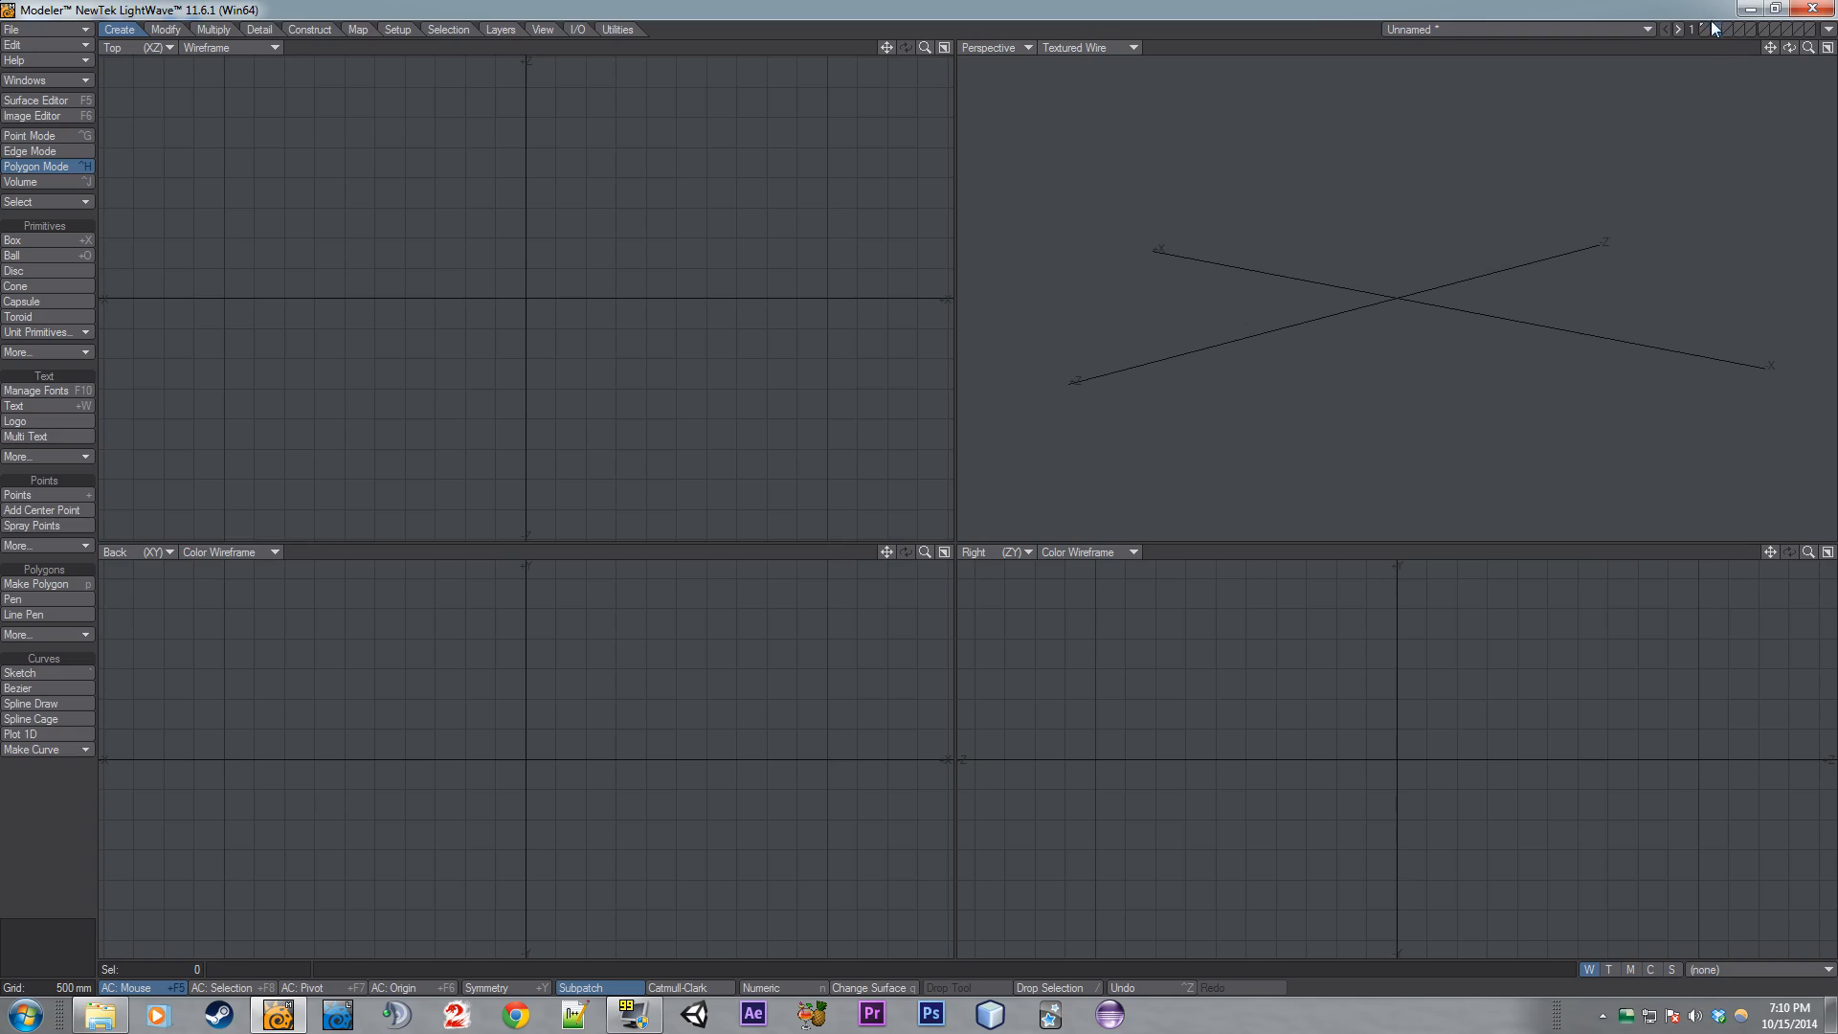
- Back in the first layer, select three lower front points and move them downward
left_click(1703, 28)
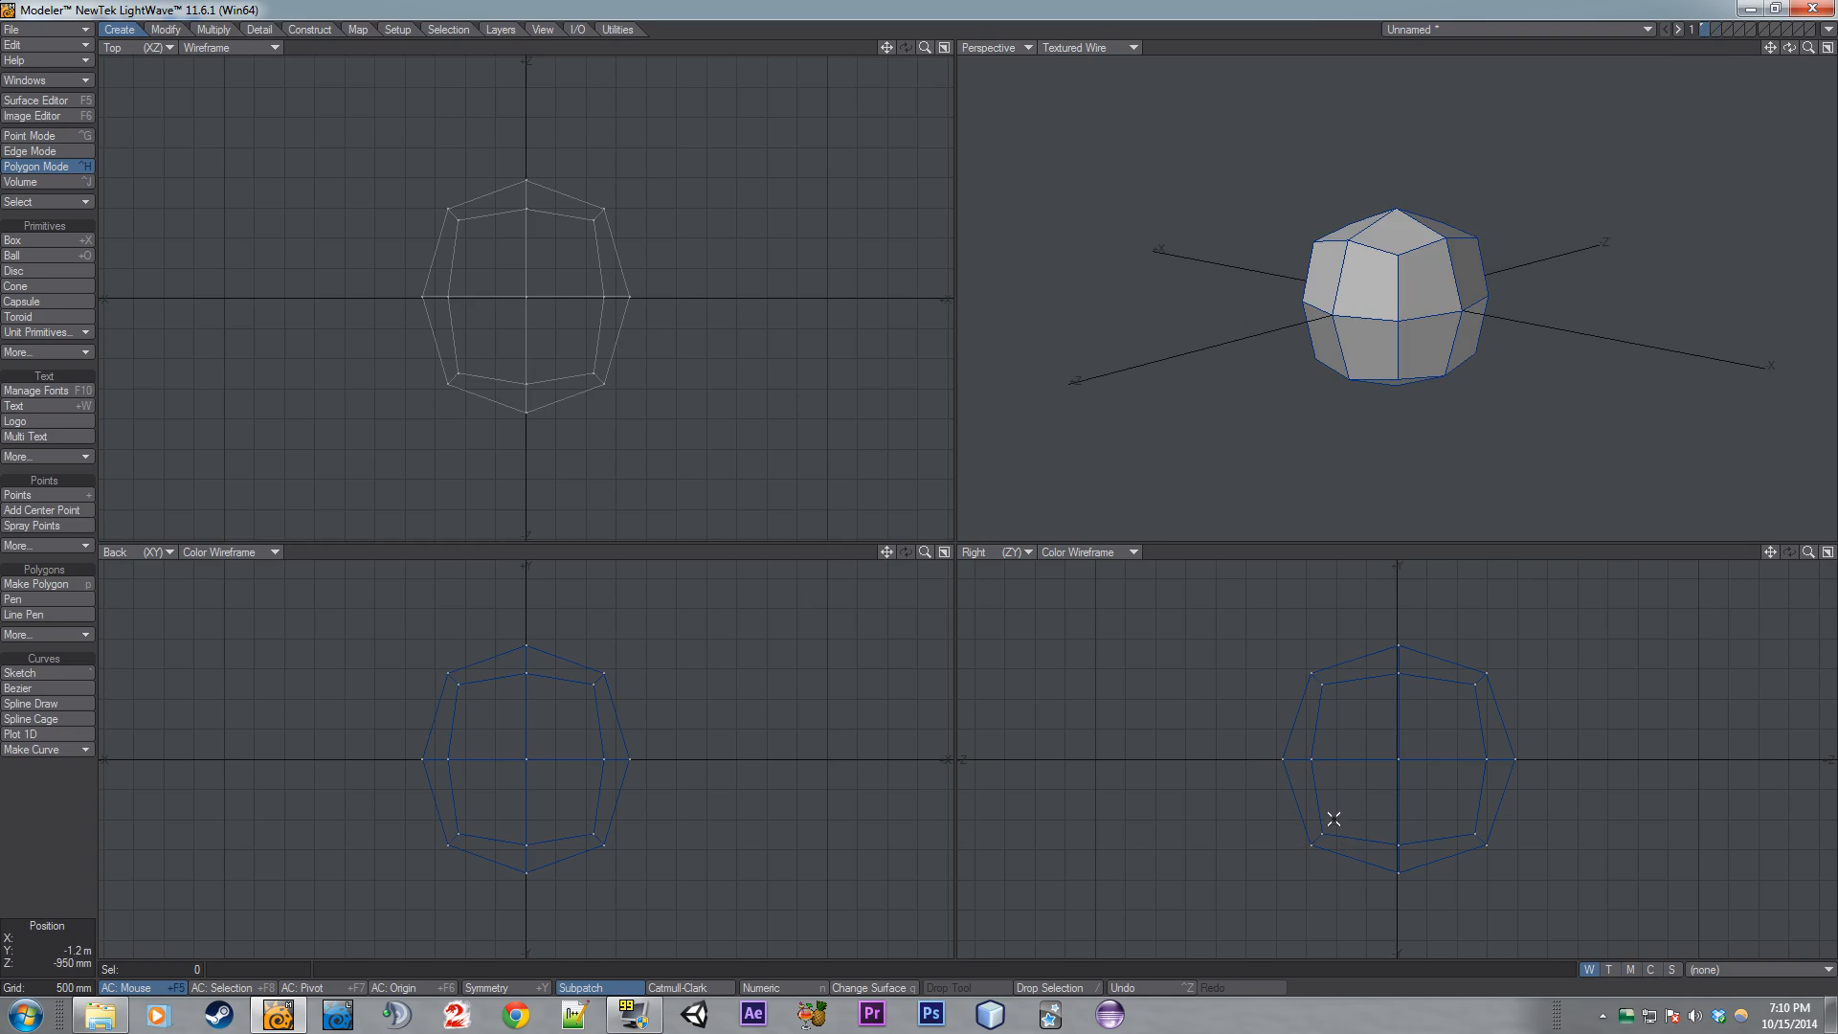
key("ctrl+g")
mouse_move(1343, 811)
right_mouse_down()
mouse_move(1305, 816)
mouse_move(1325, 831)
right_mouse_up()
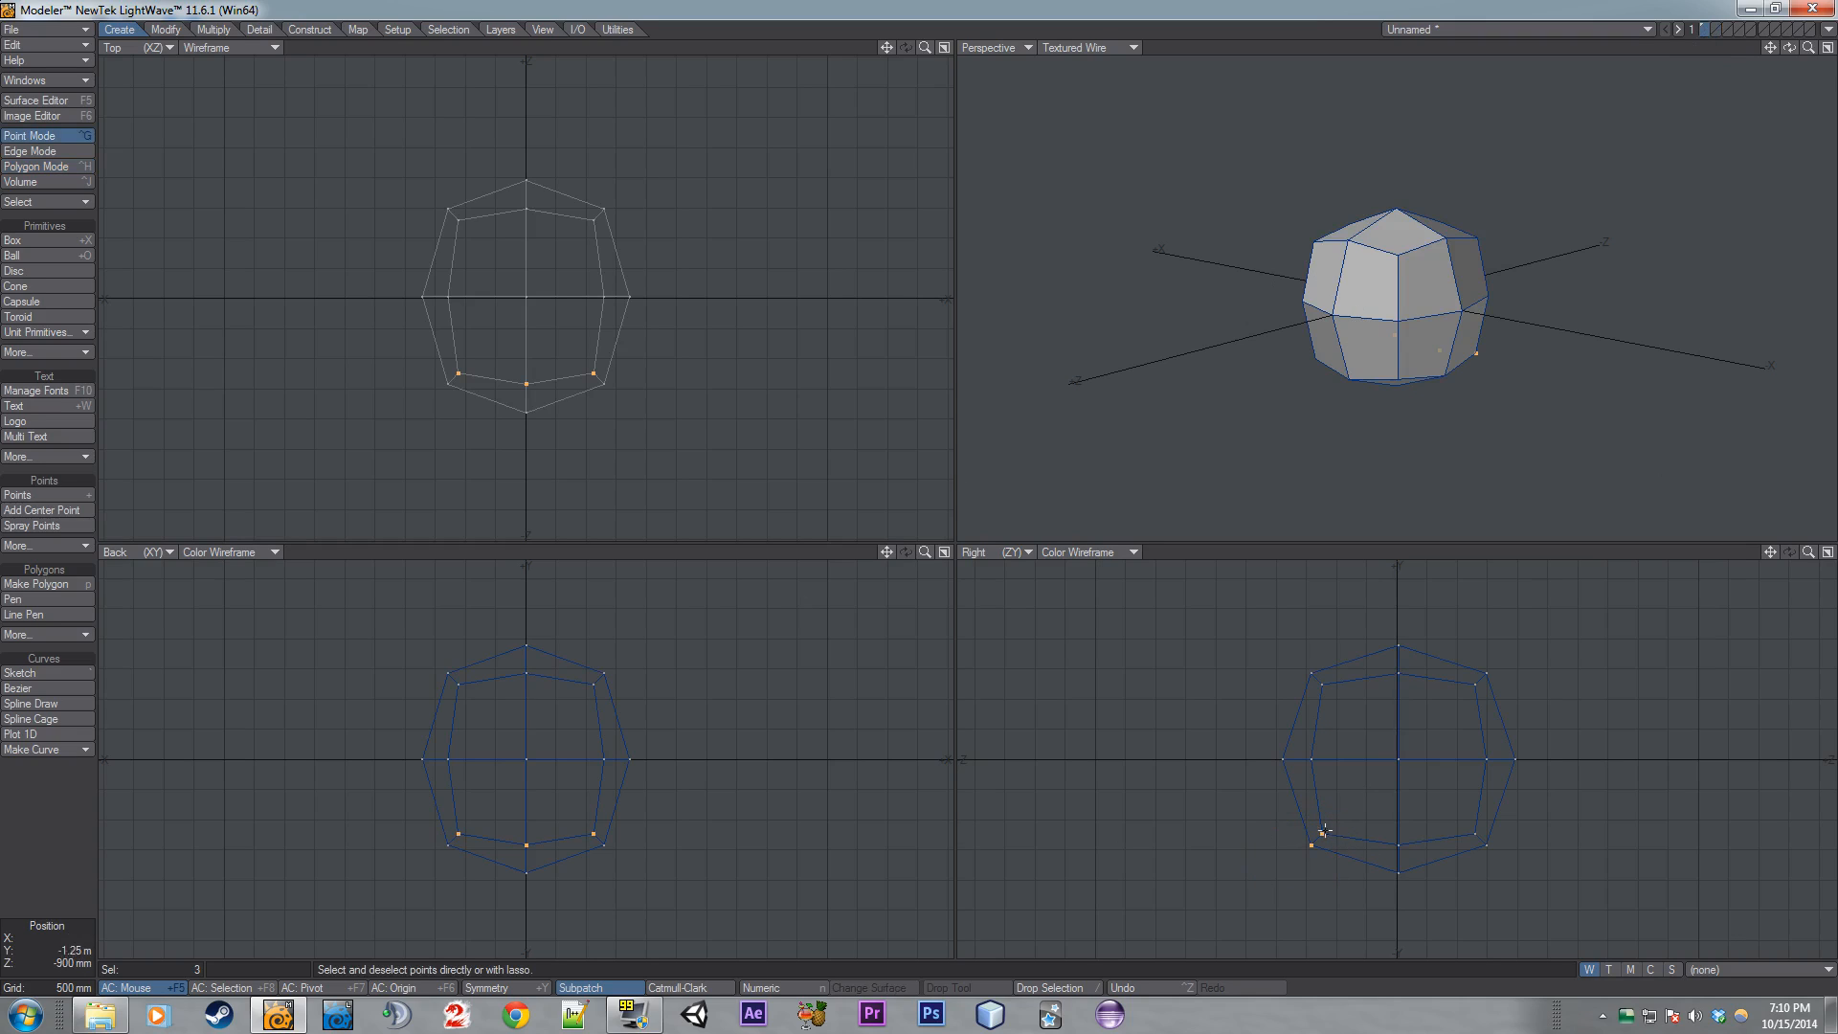
key("t")
left_click_drag(1340, 823, 1327, 905)
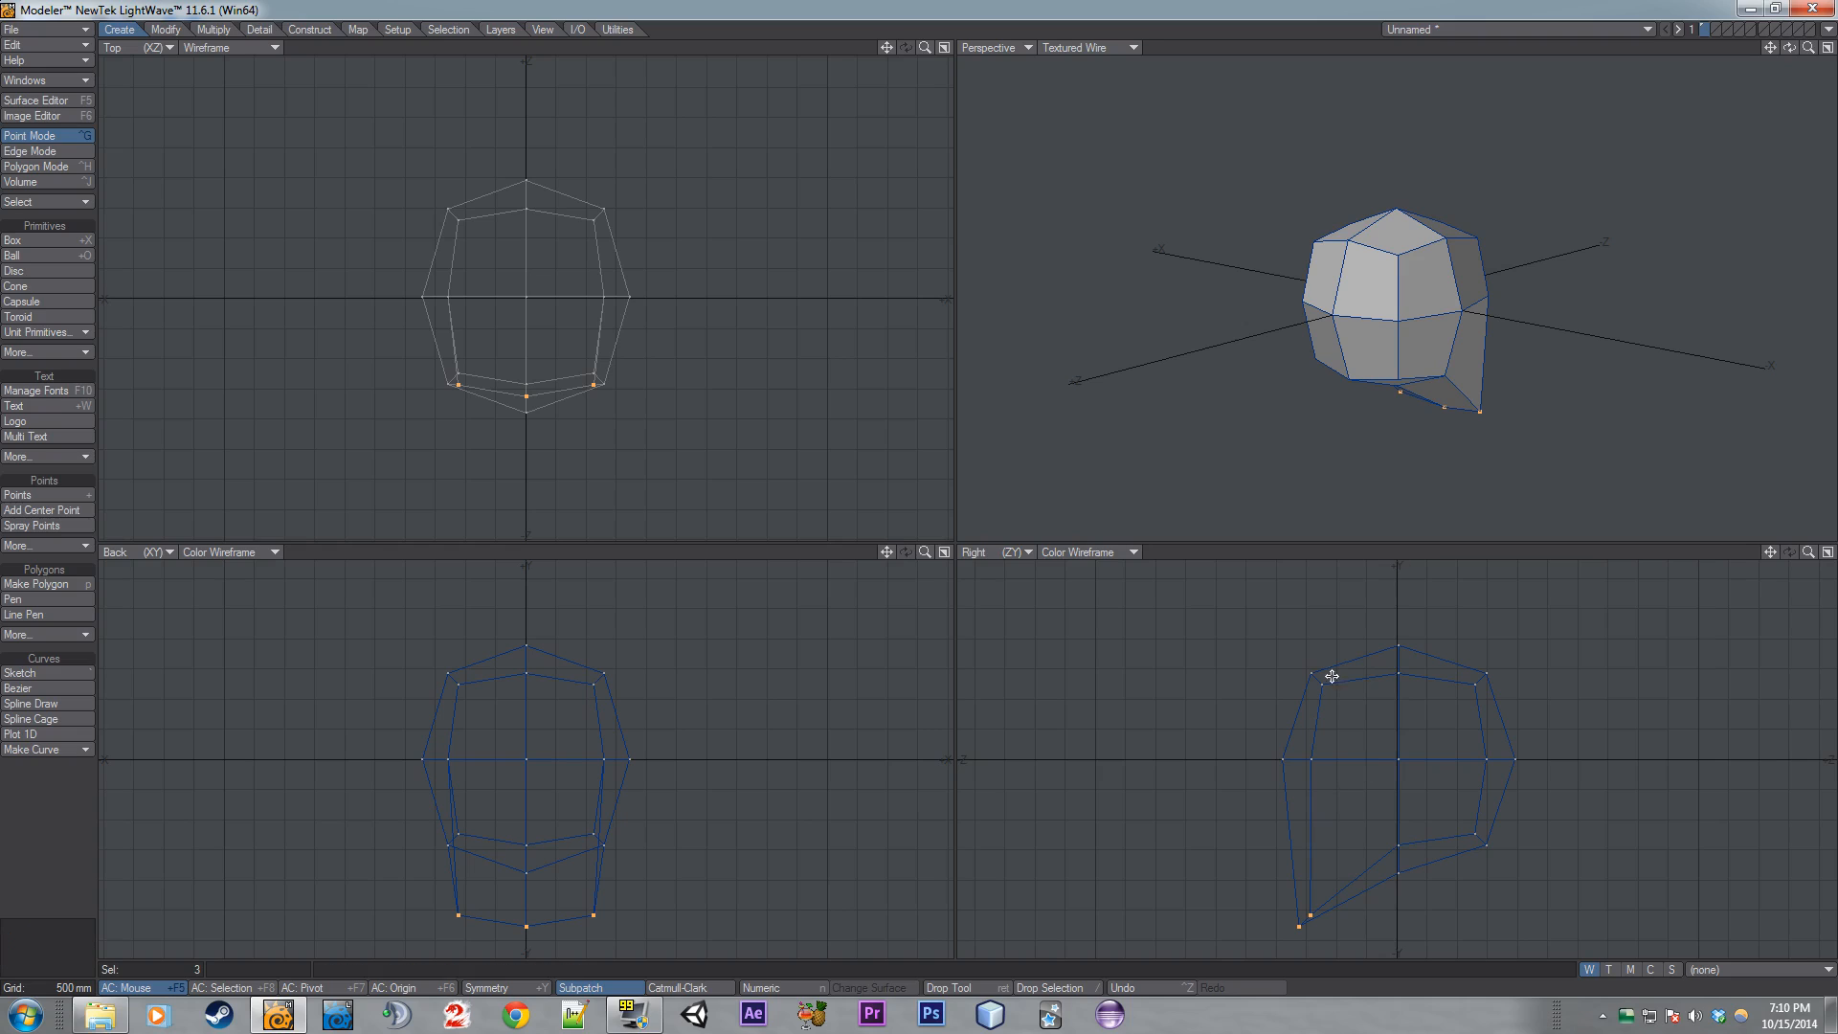
- Drop the tool and toggle subpatch on the reshaped box
key("slash")
key("Tab")
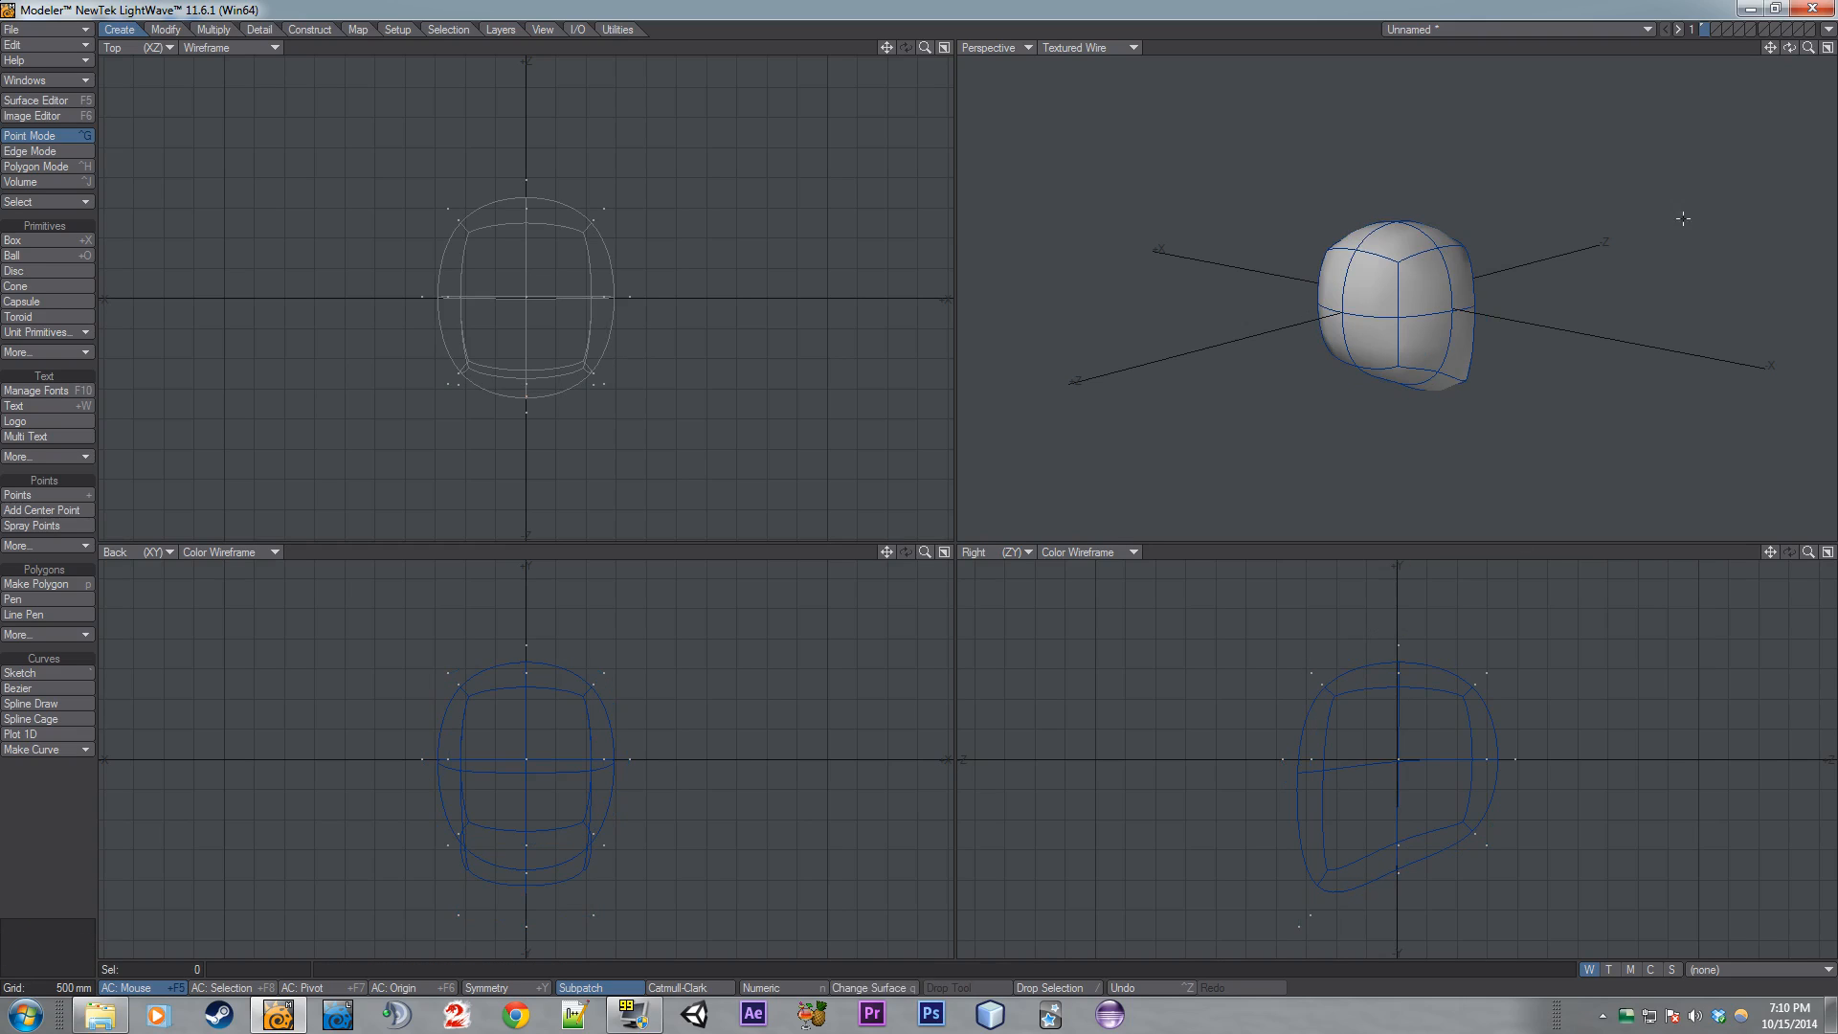
mouse_move(1789, 47)
left_mouse_down()
mouse_move(1599, 47)
mouse_move(1830, 48)
mouse_move(1737, 48)
mouse_move(1809, 48)
mouse_move(1790, 48)
left_mouse_up()
left_click_drag(1789, 47, 1761, 60)
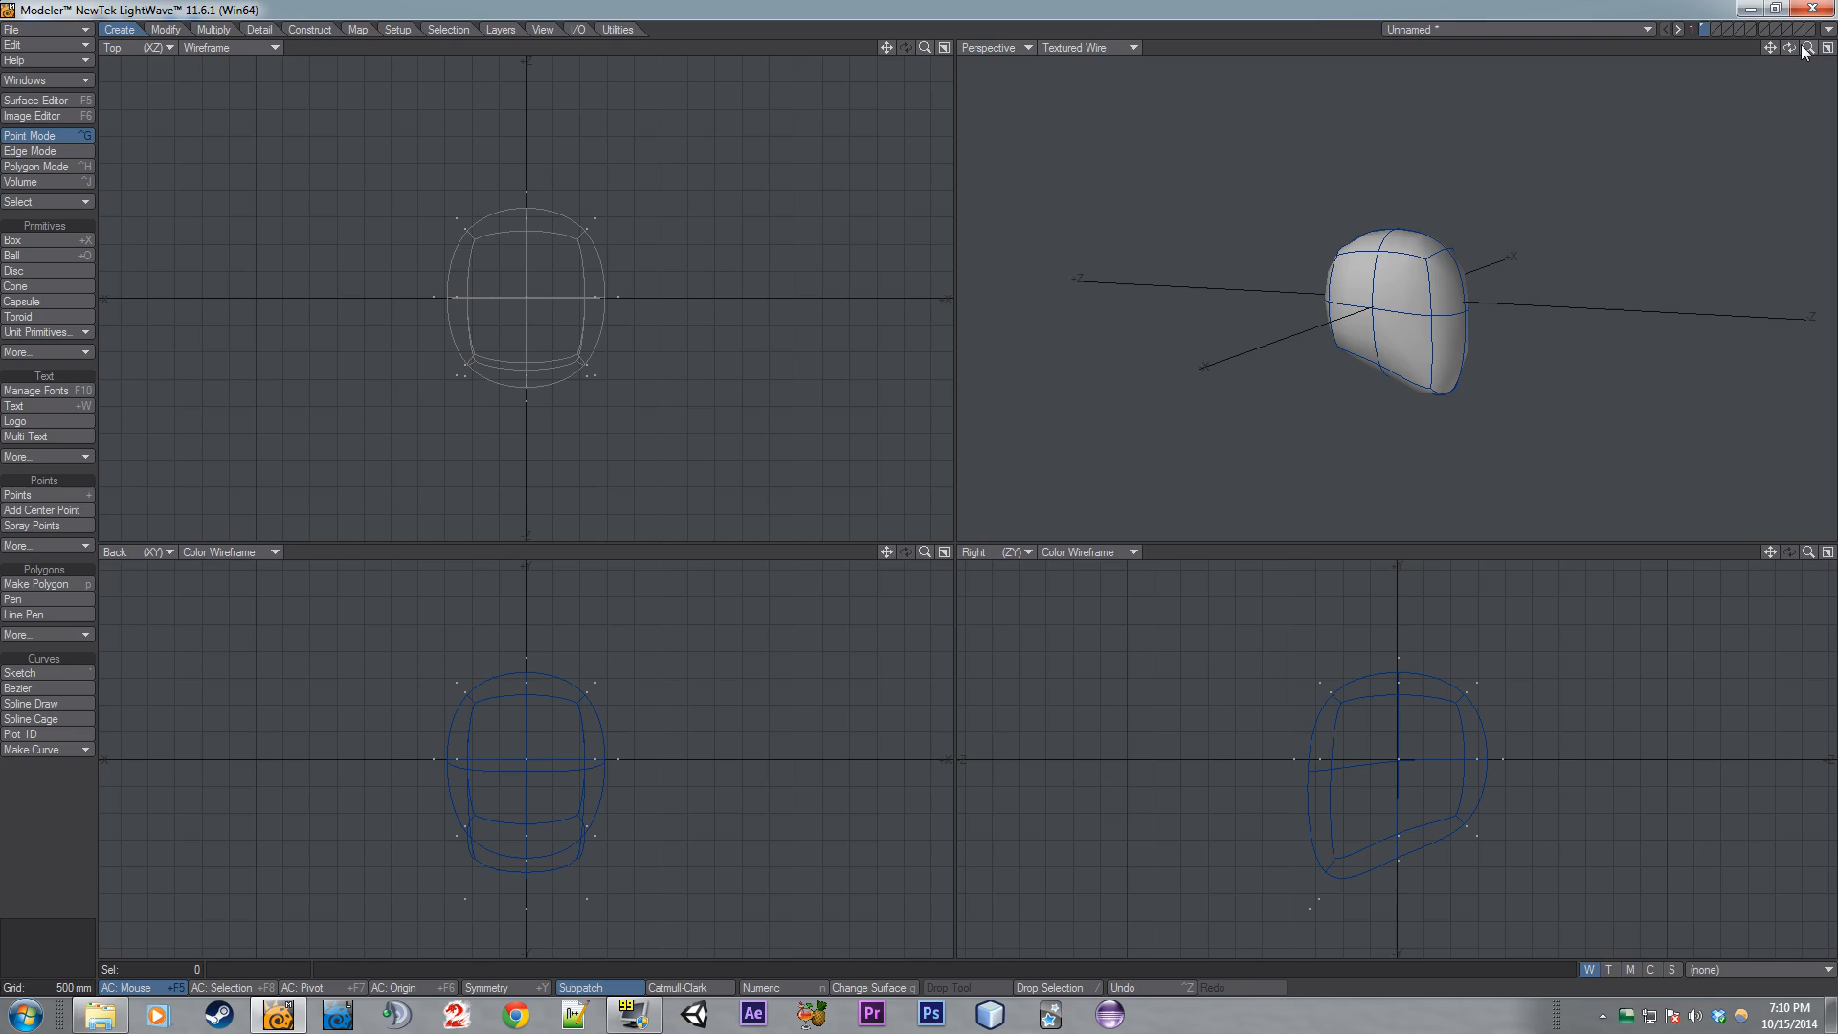
- Undo the subpatch toggle and the point move, then drop the selection
key("ctrl+z")
key("ctrl+z")
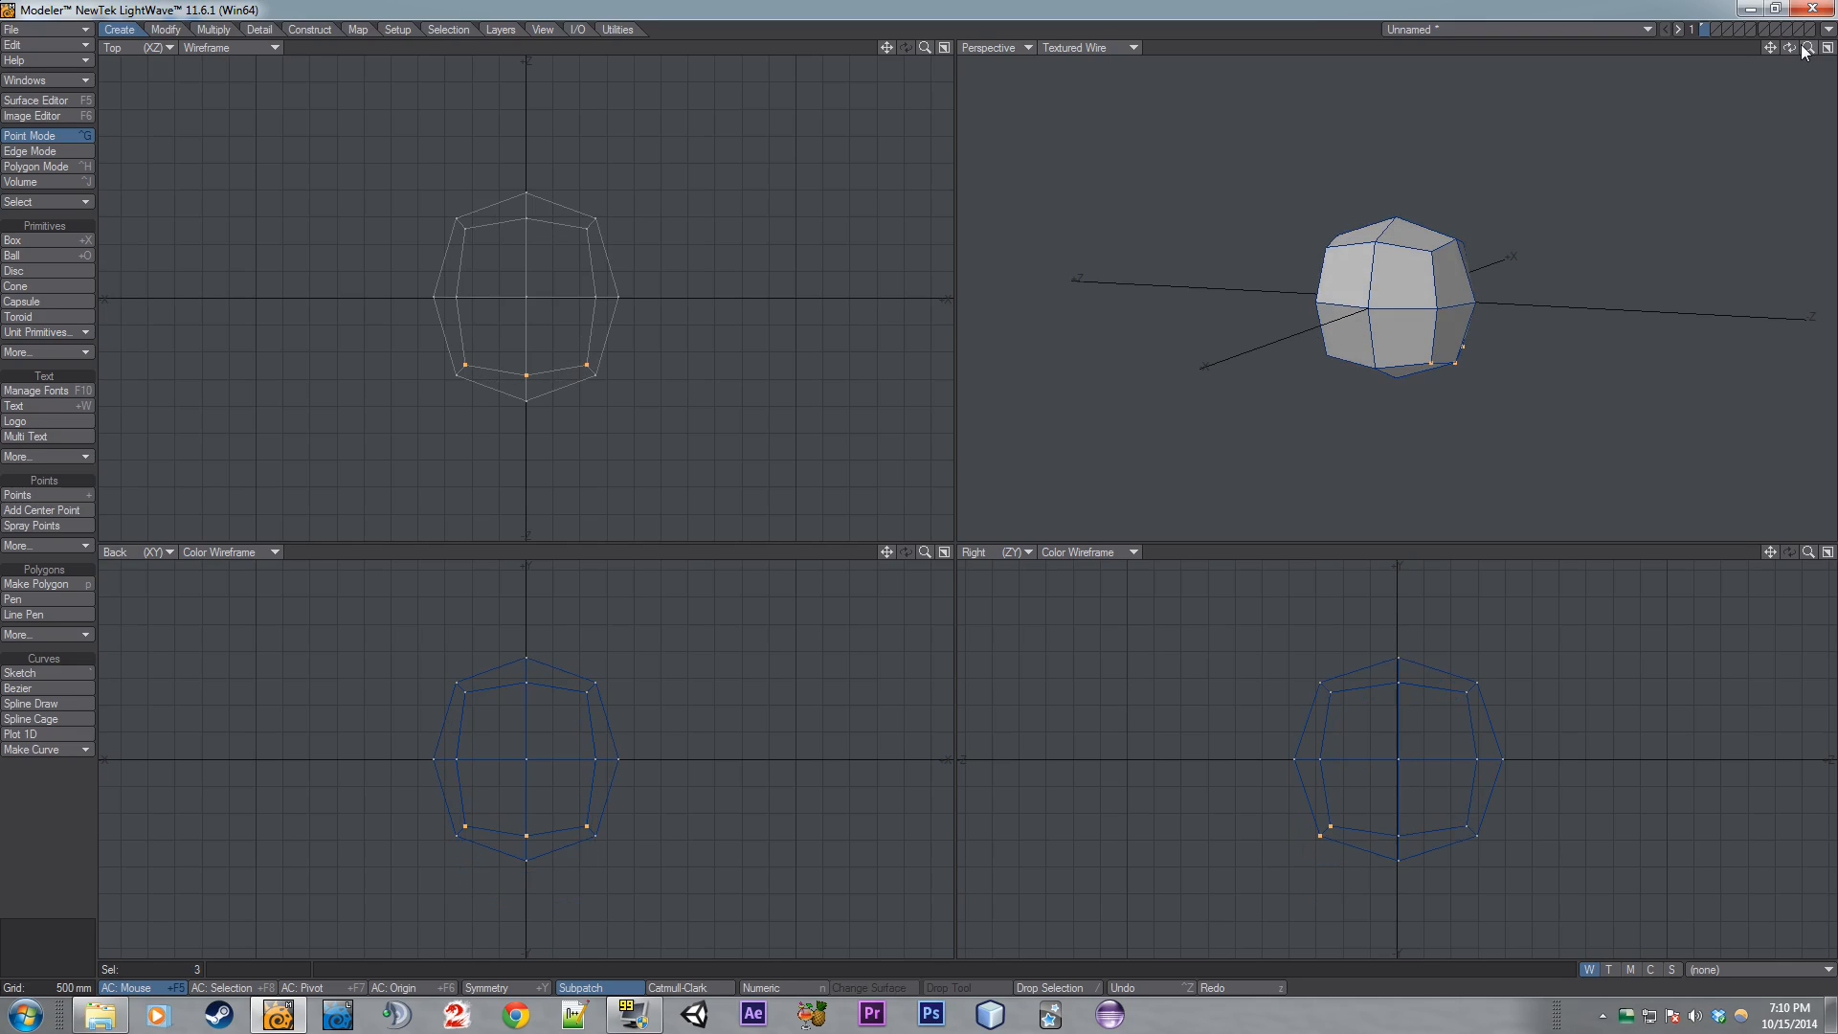
key("/")
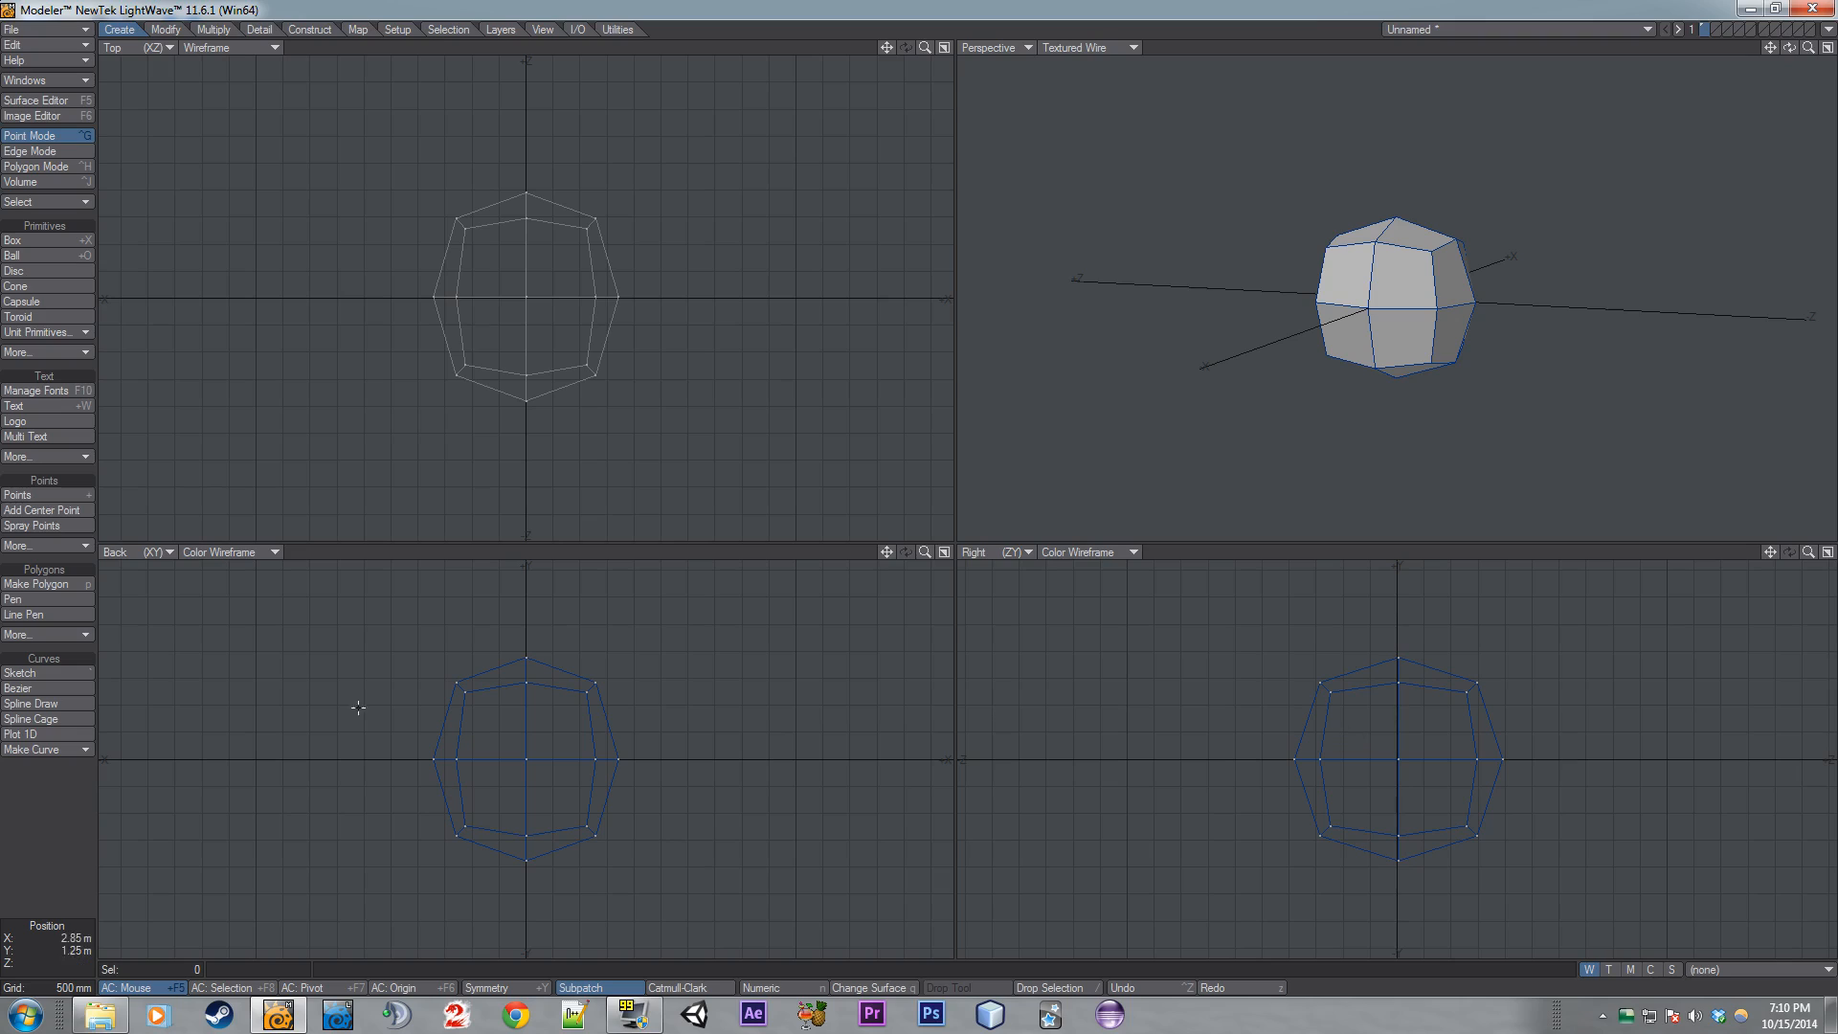
- Select the four bottom polygons and flatten them vertically with the Stretch tool
key("ctrl+h")
mouse_move(348, 655)
right_mouse_down()
mouse_move(537, 603)
mouse_move(345, 644)
right_mouse_up()
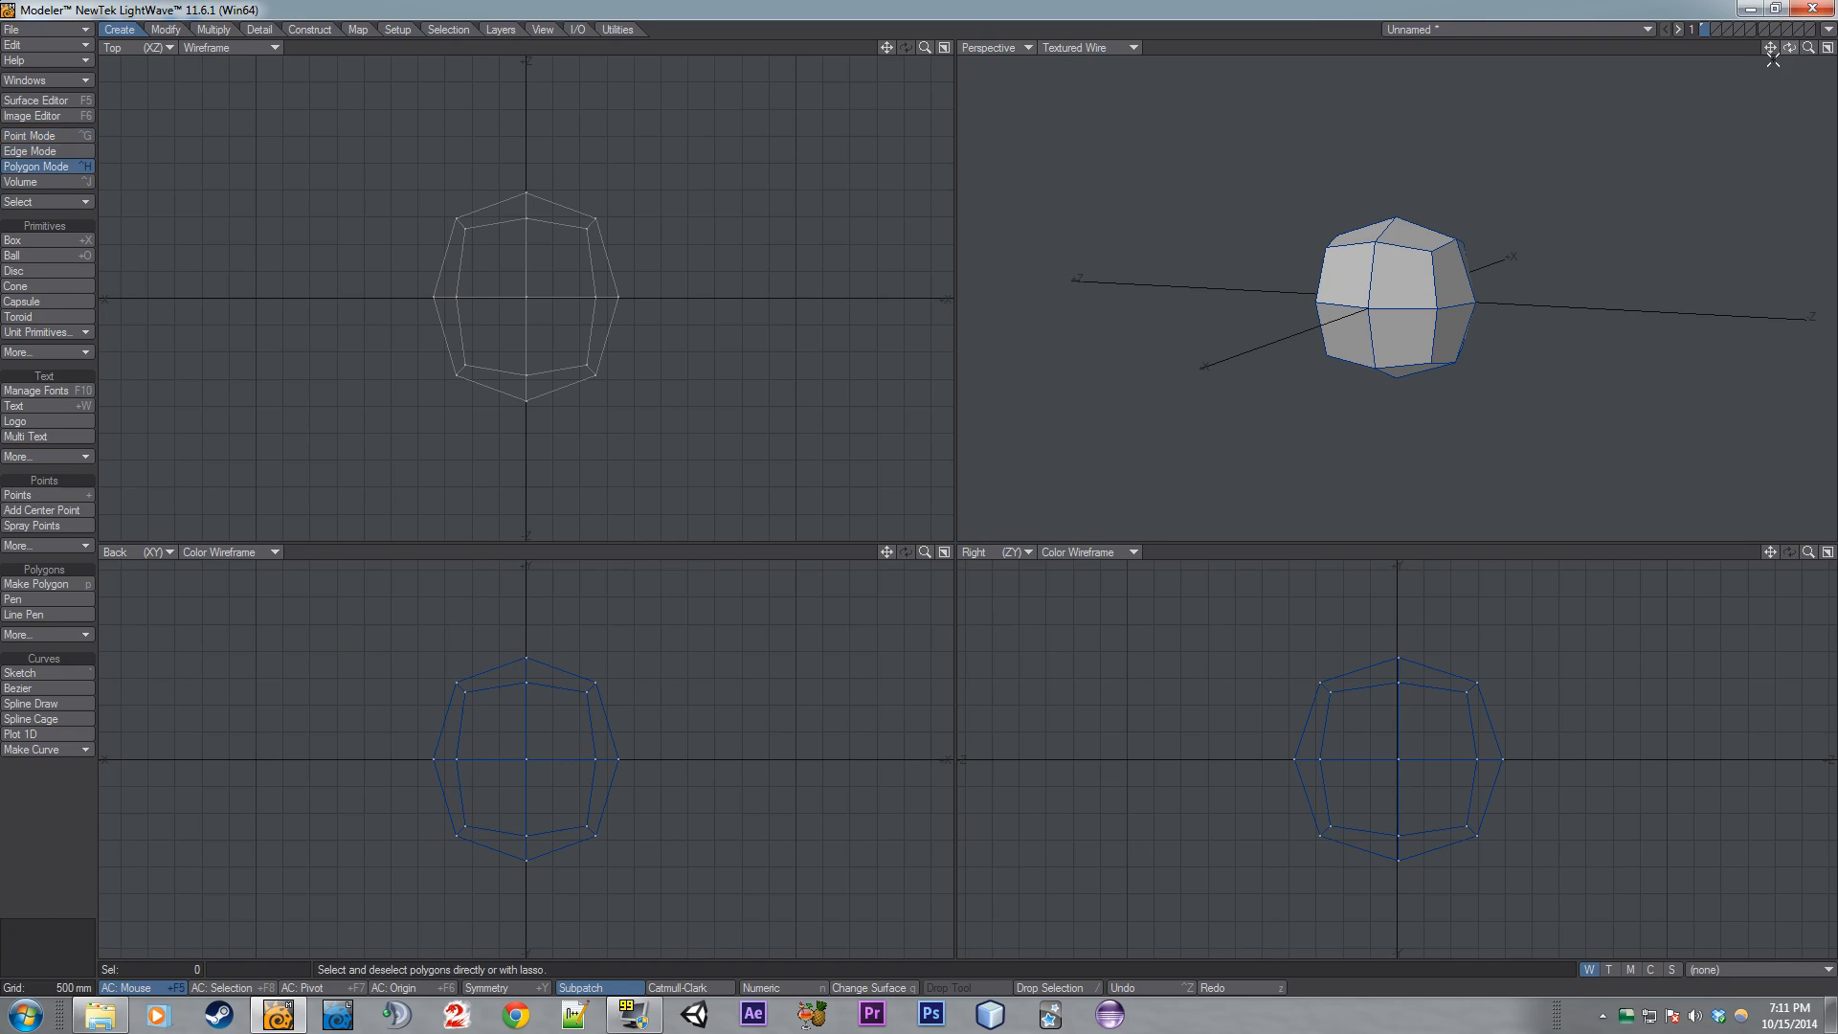
left_click_drag(1789, 47, 1786, 50)
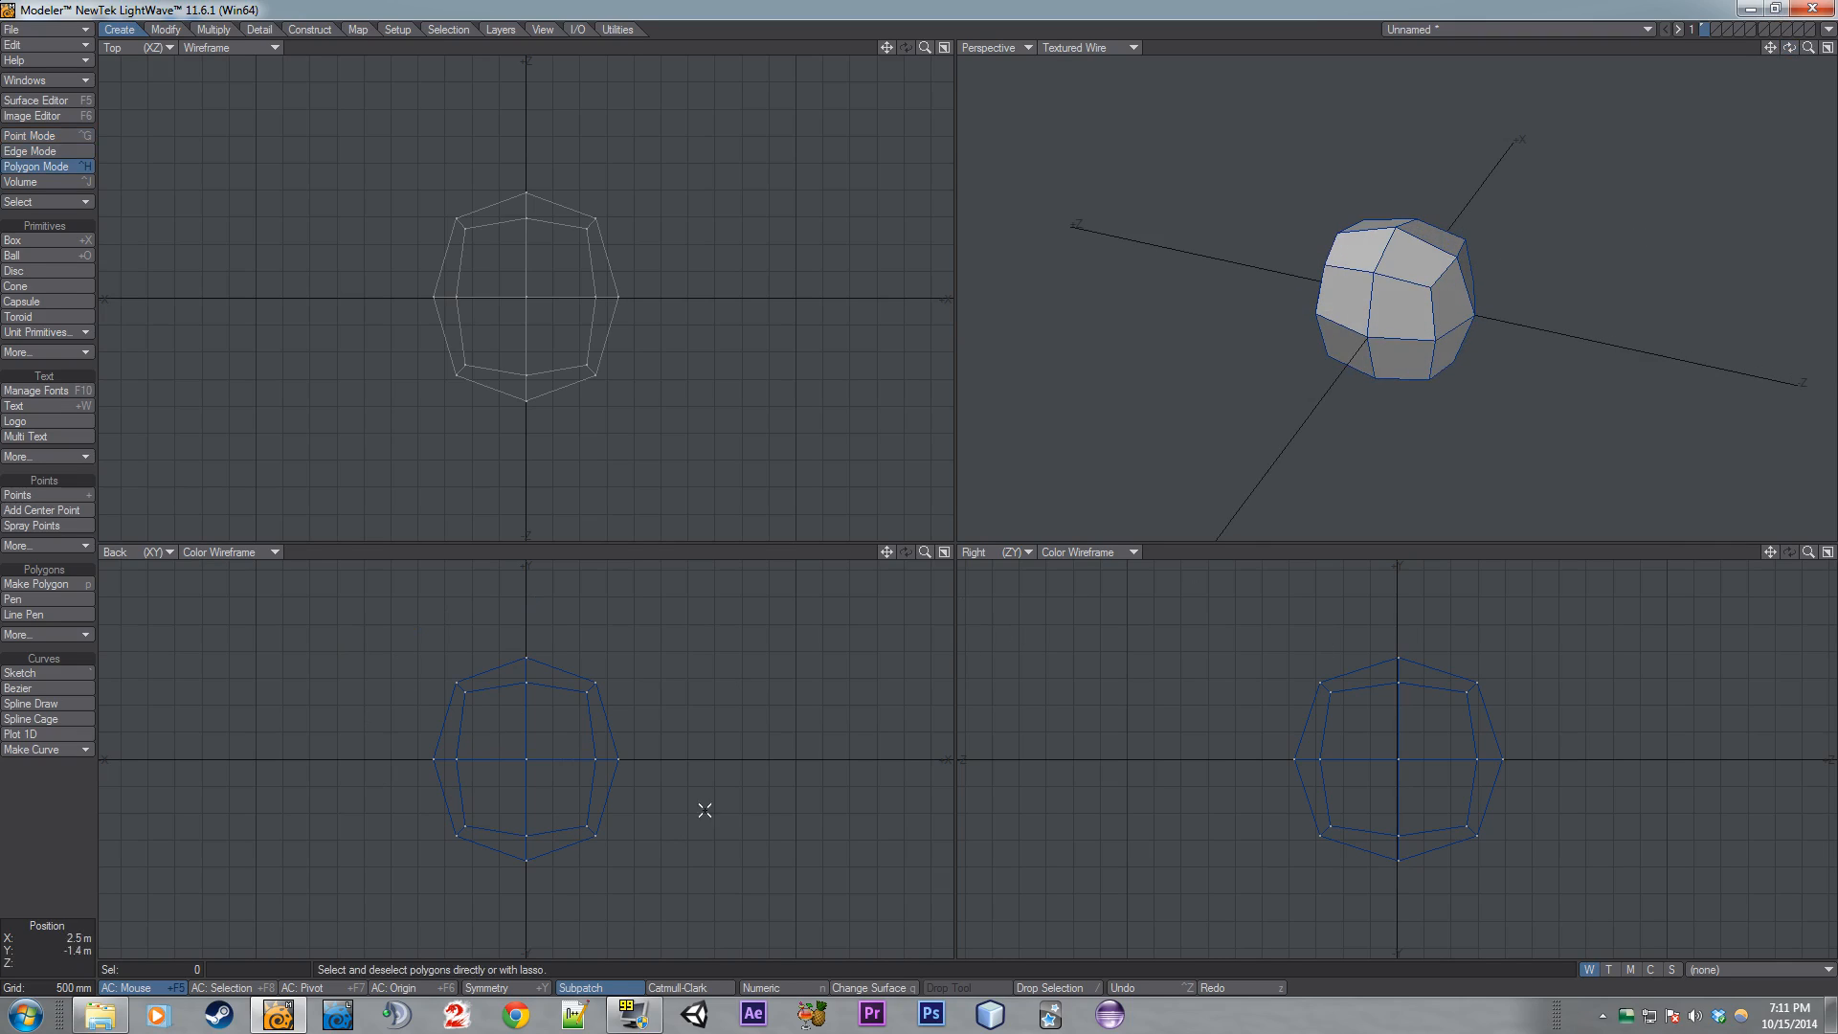
mouse_move(727, 748)
right_mouse_down()
mouse_move(410, 820)
mouse_move(684, 708)
right_mouse_up()
key("h")
mouse_move(563, 792)
left_mouse_down("ctrl")
mouse_move(564, 892)
mouse_move(560, 776)
left_mouse_up("ctrl")
- Move the bottom polygons up about 1.25 m into the shape
key("t")
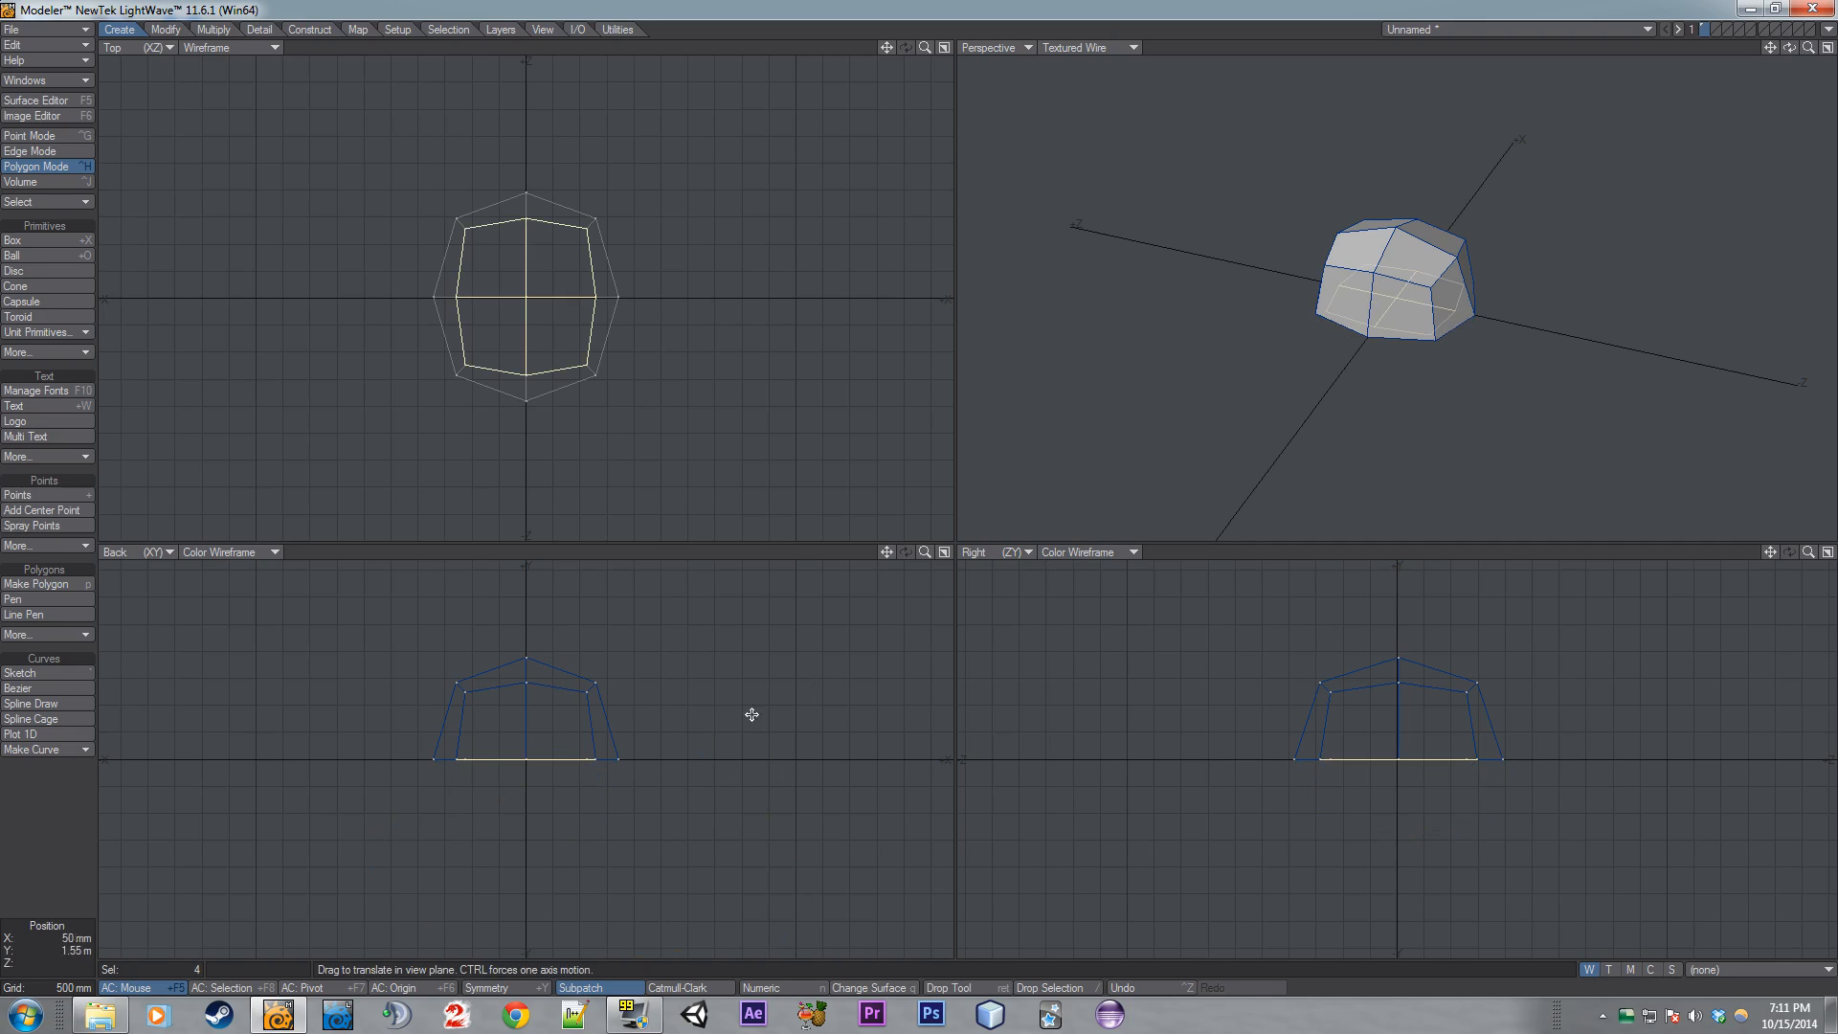
left_click_drag(1808, 47, 1526, 102)
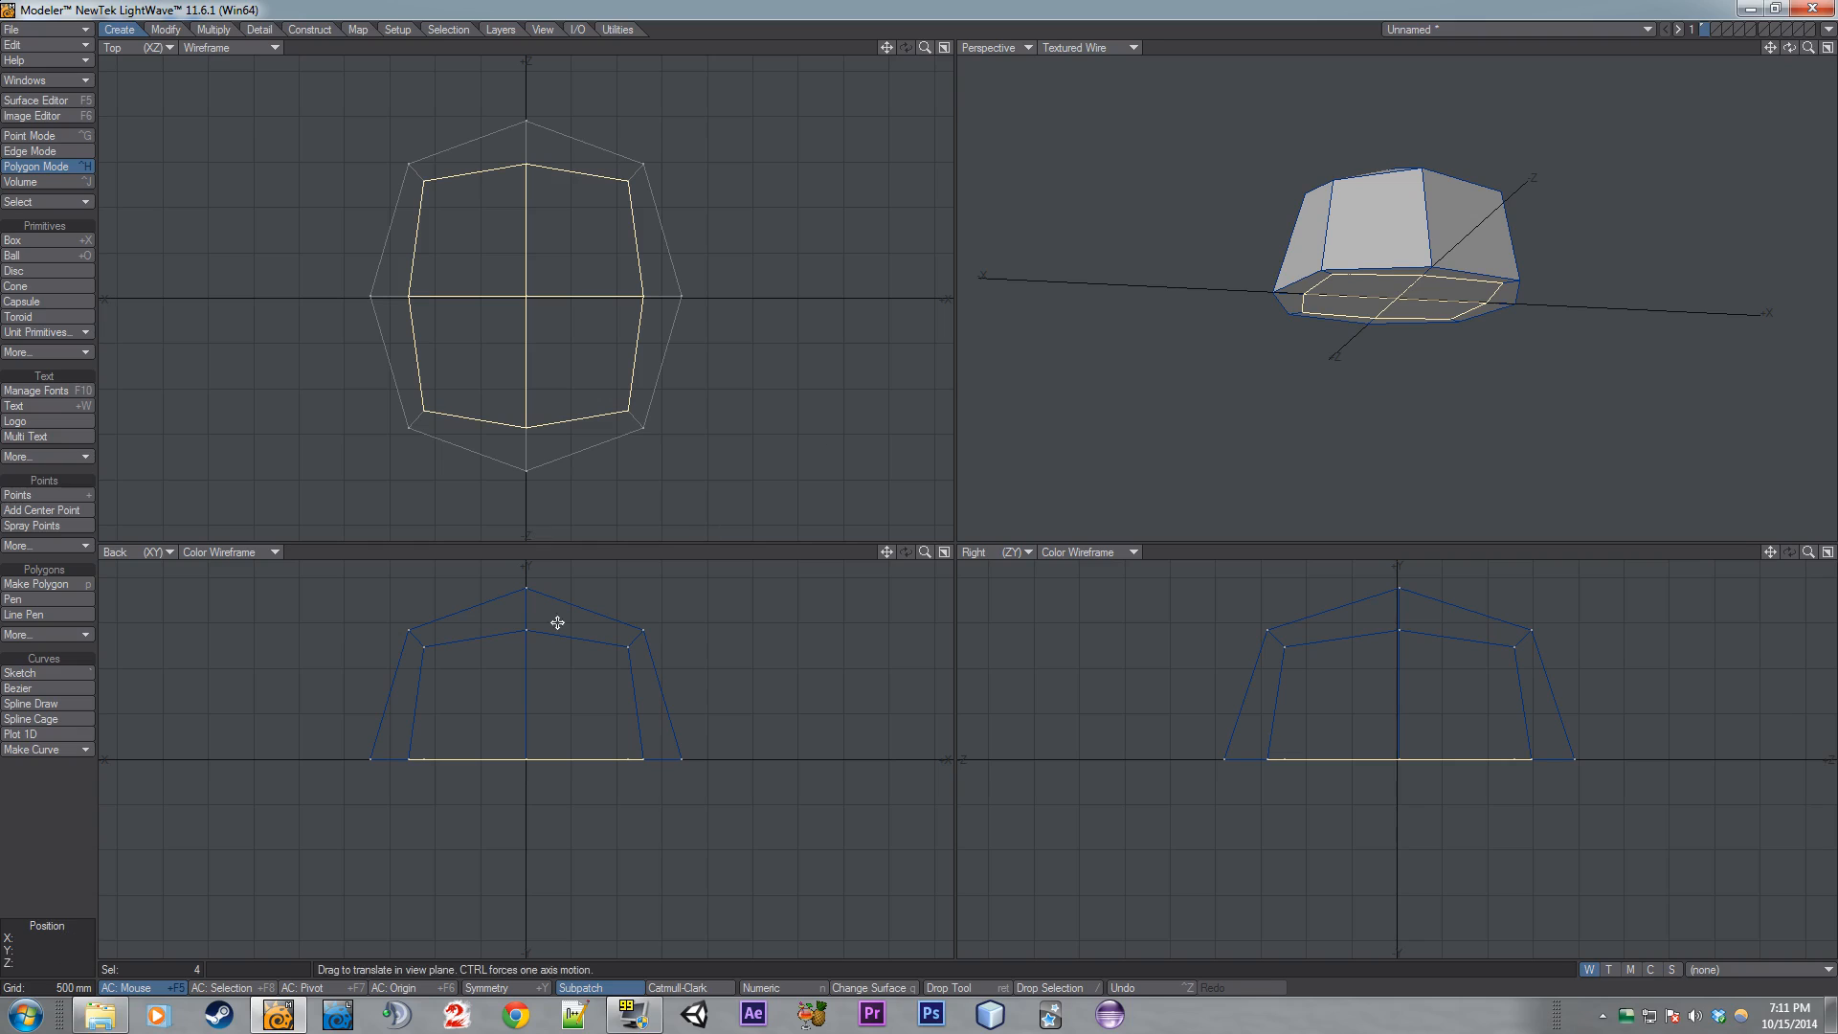
left_click_drag(585, 839, 580, 725)
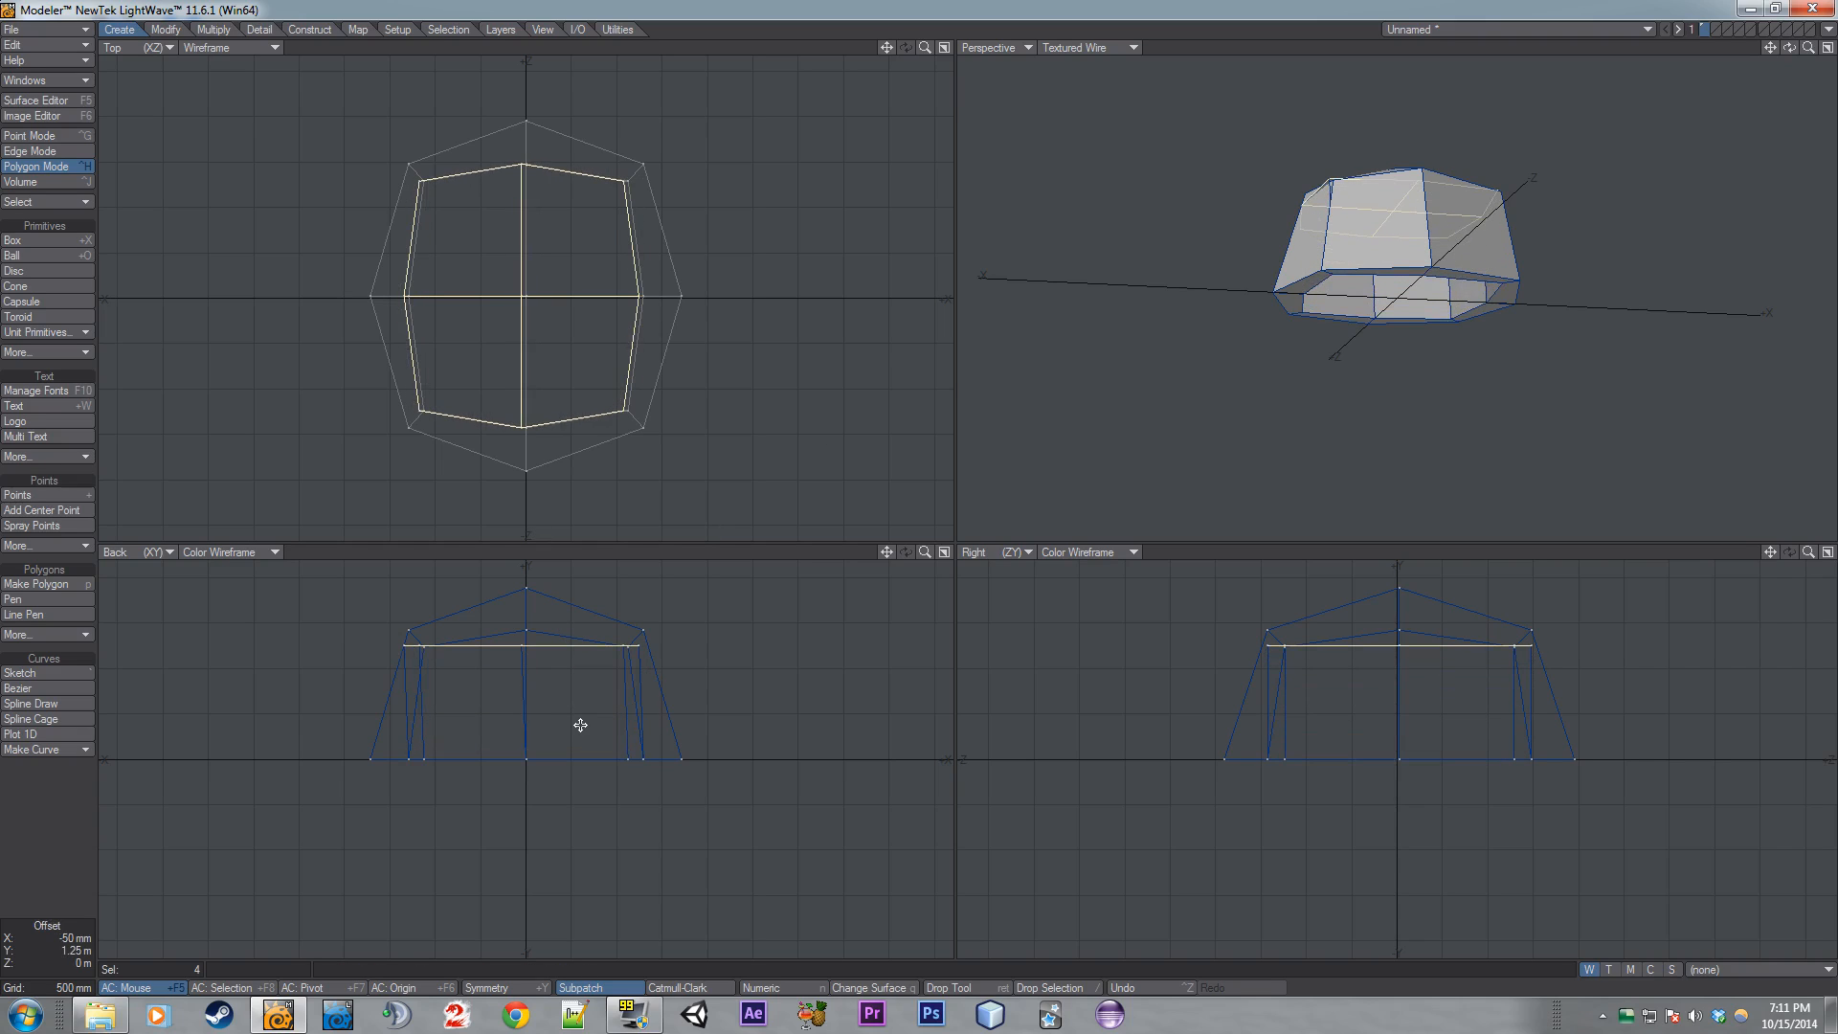
- Set the action center to Selection and scale the bottom polygons down around their own centre
key("shift+h")
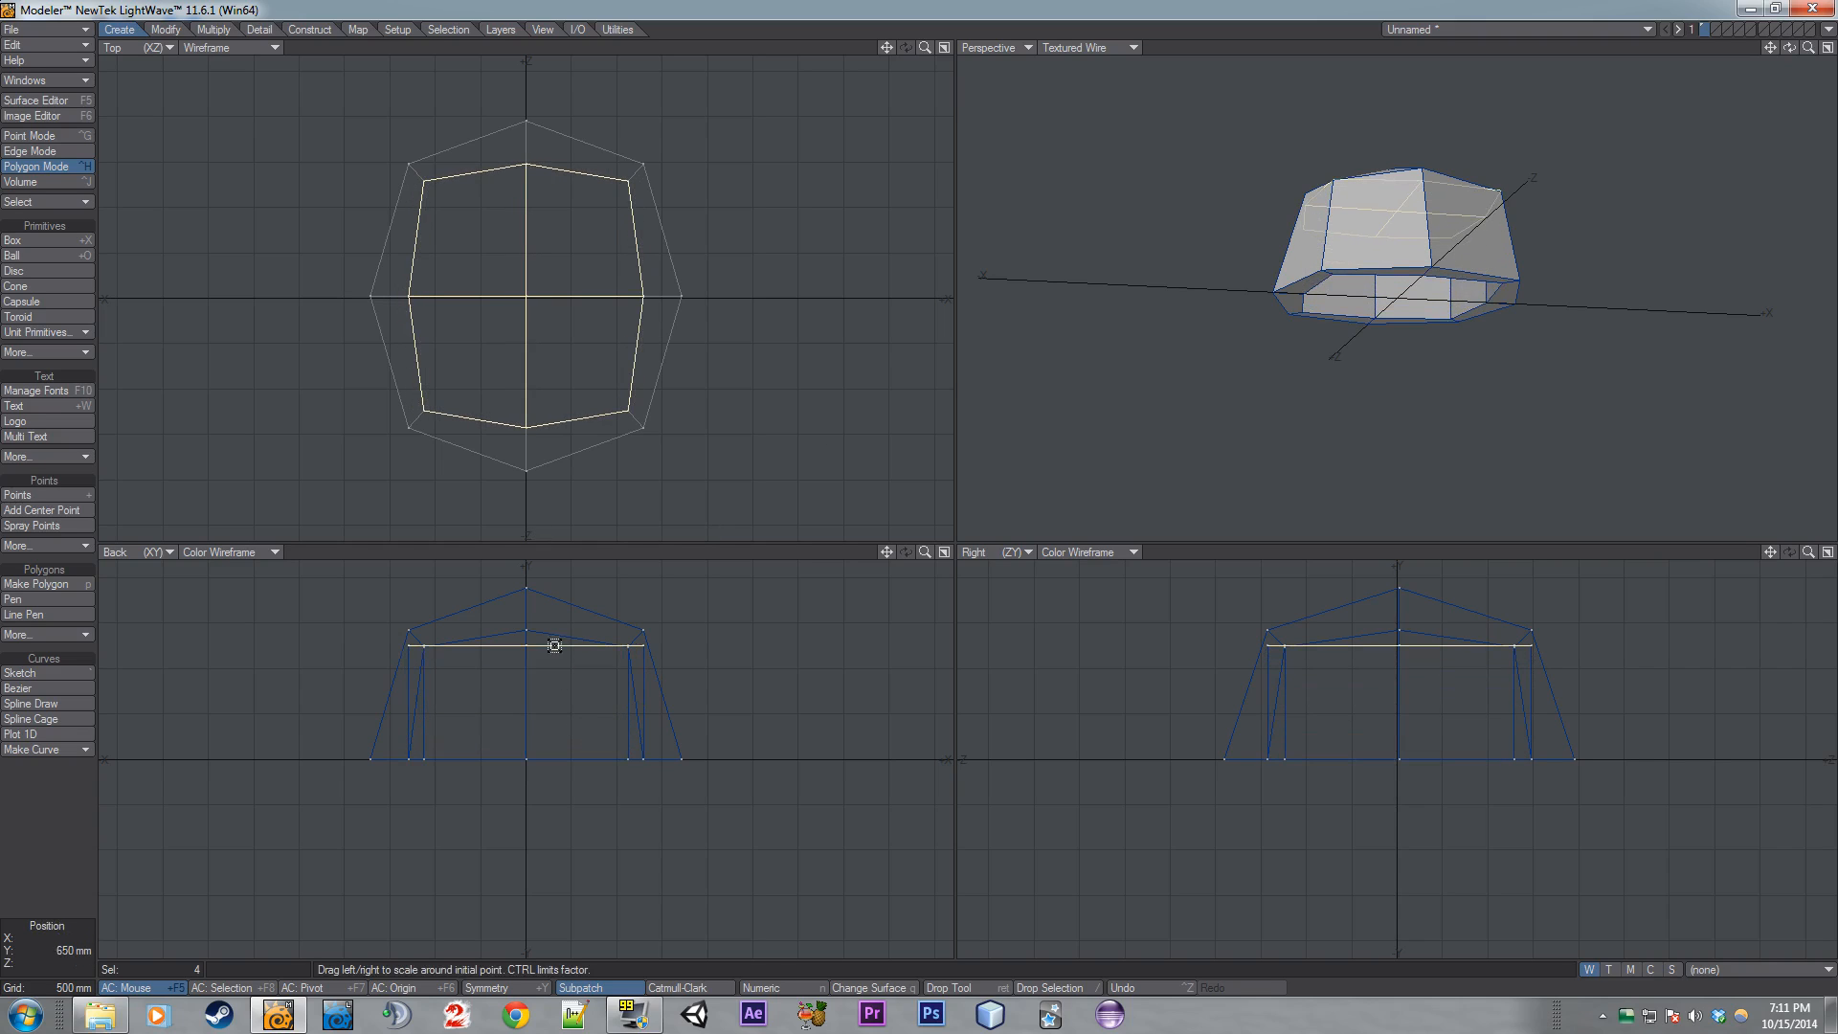
left_click_drag(562, 646, 554, 646)
key("ctrl+z")
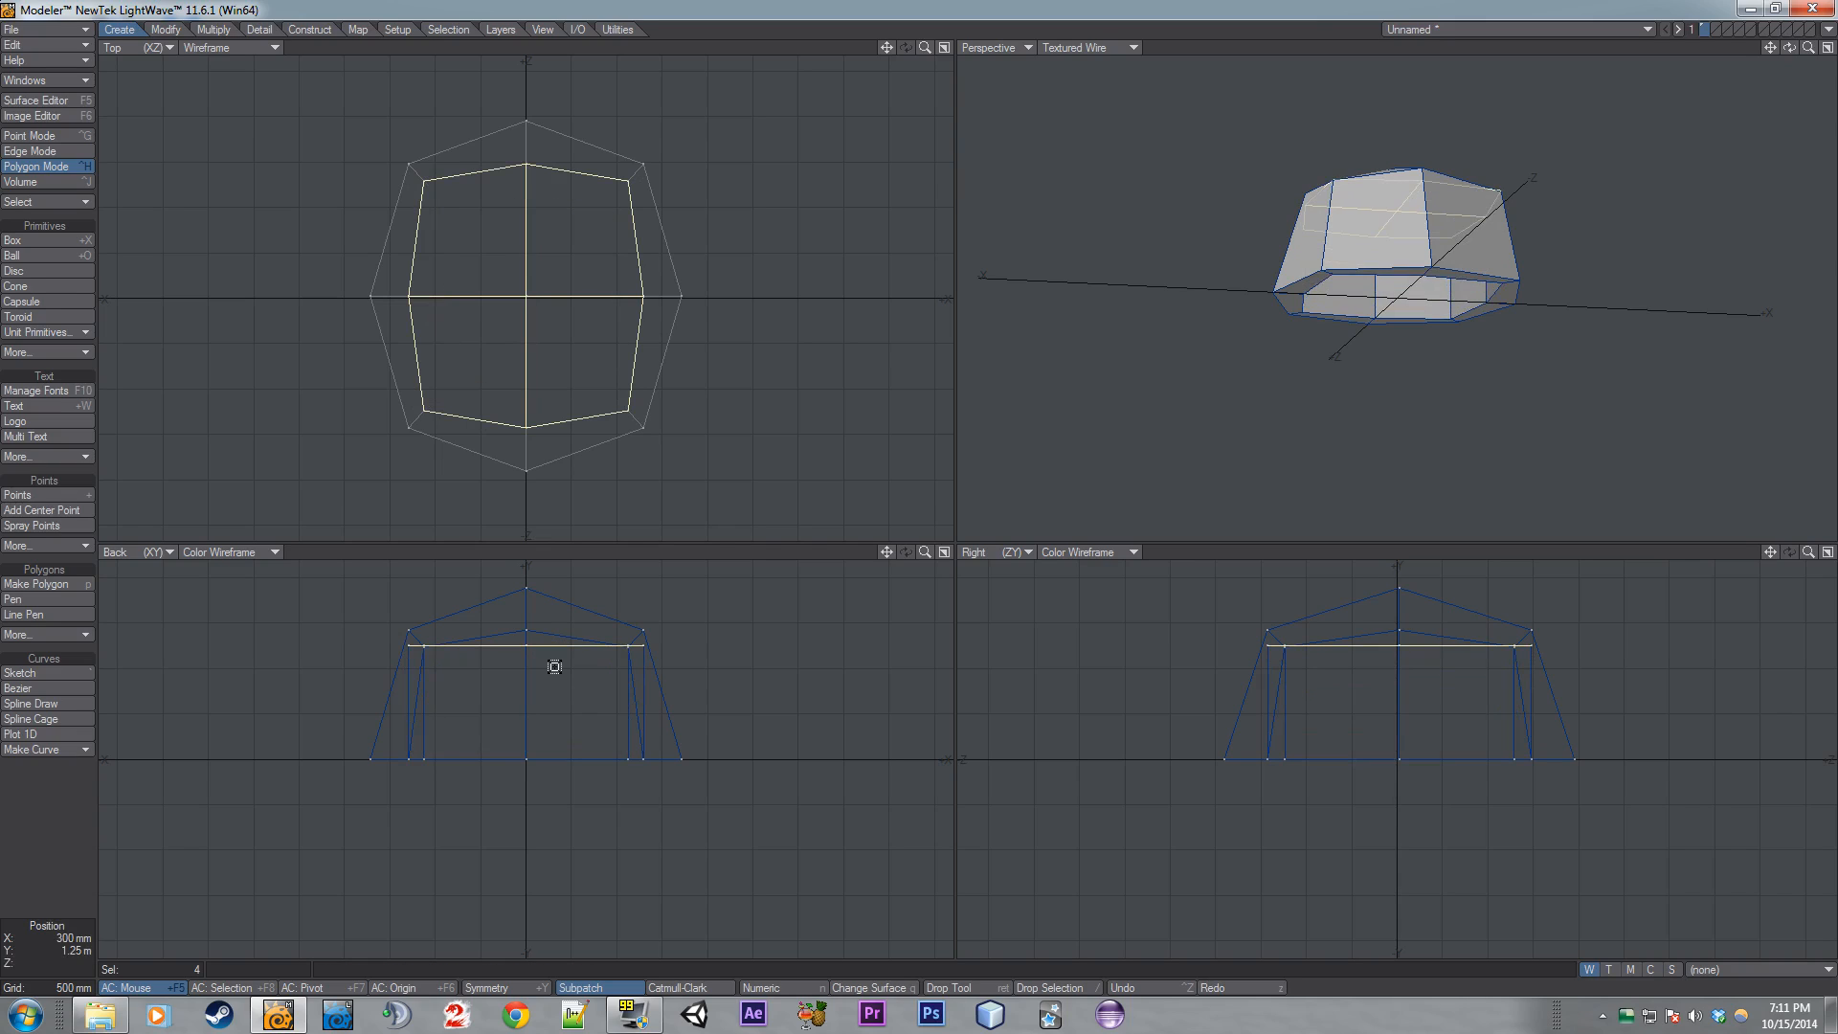
left_click(261, 987)
left_click_drag(611, 638, 564, 637)
key("Return")
- Drop the tool and toggle subpatch to preview the smoothed shape
key("slash")
key("Tab")
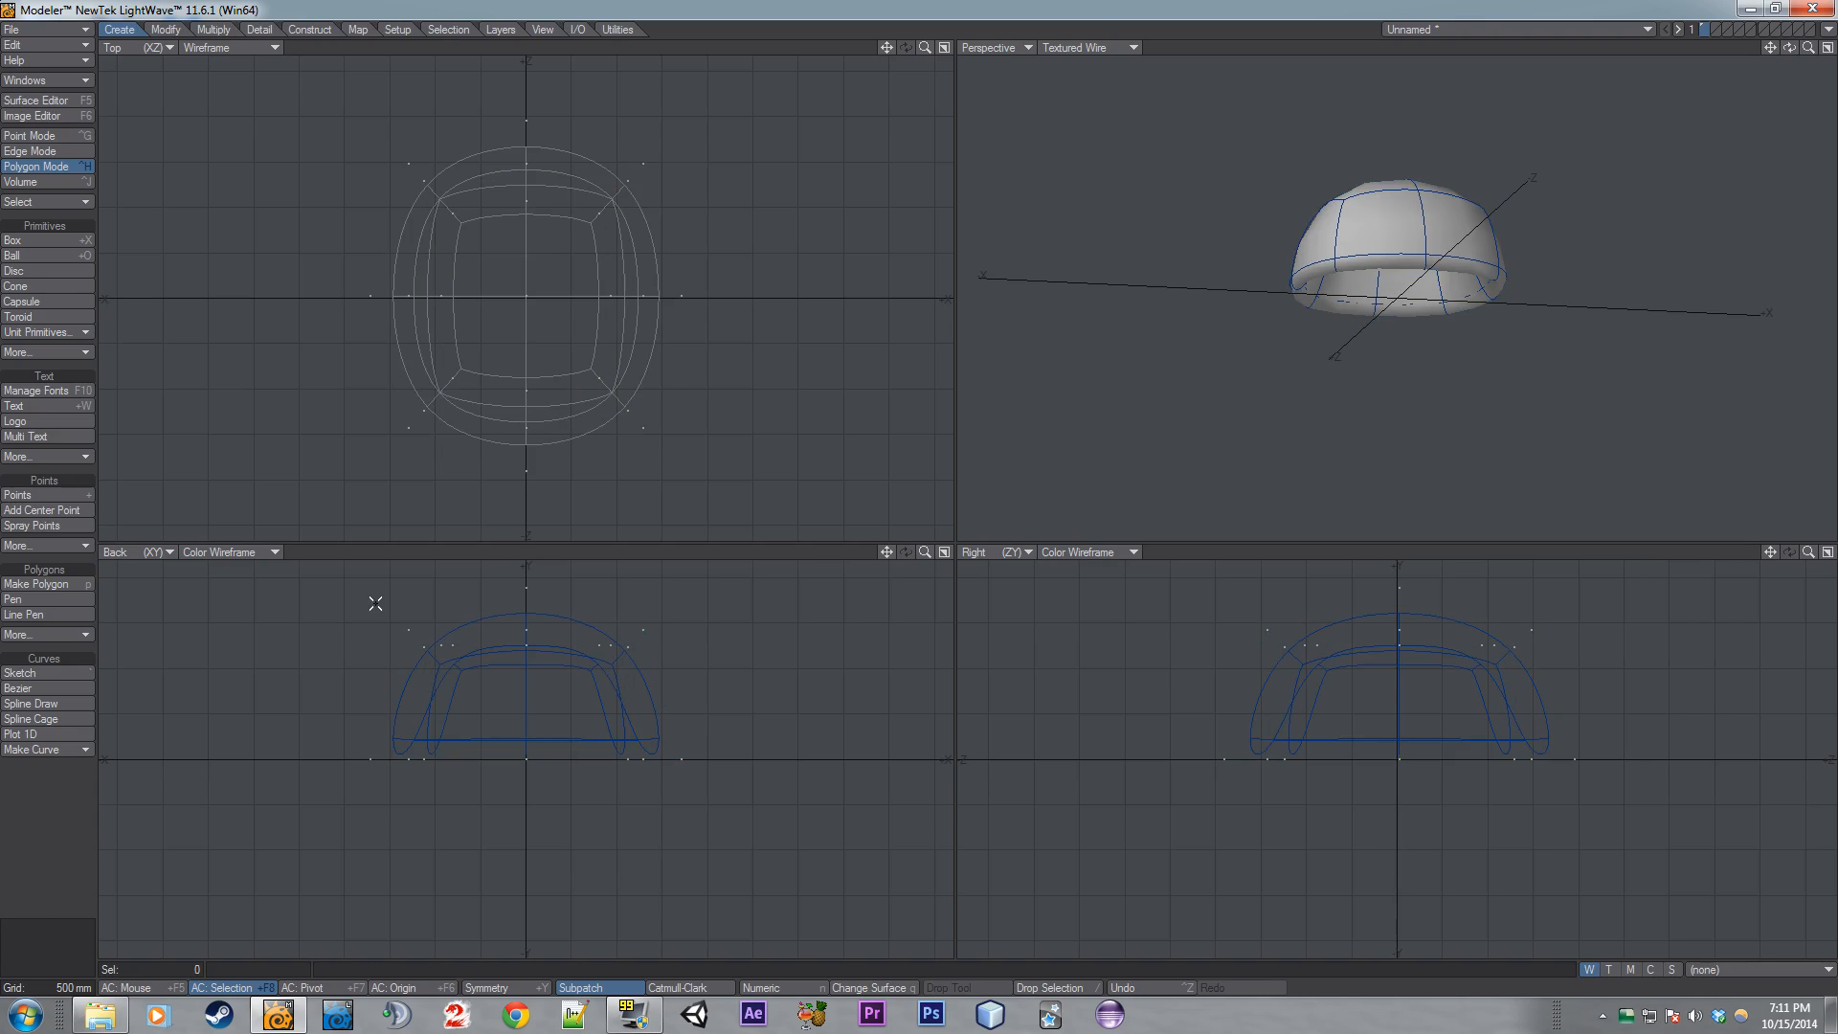
mouse_move(1789, 46)
left_mouse_down()
mouse_move(1761, 11)
mouse_move(1792, 15)
mouse_move(1804, 86)
mouse_move(1786, 134)
mouse_move(1771, 19)
mouse_move(1805, 67)
mouse_move(1790, 48)
left_mouse_up()
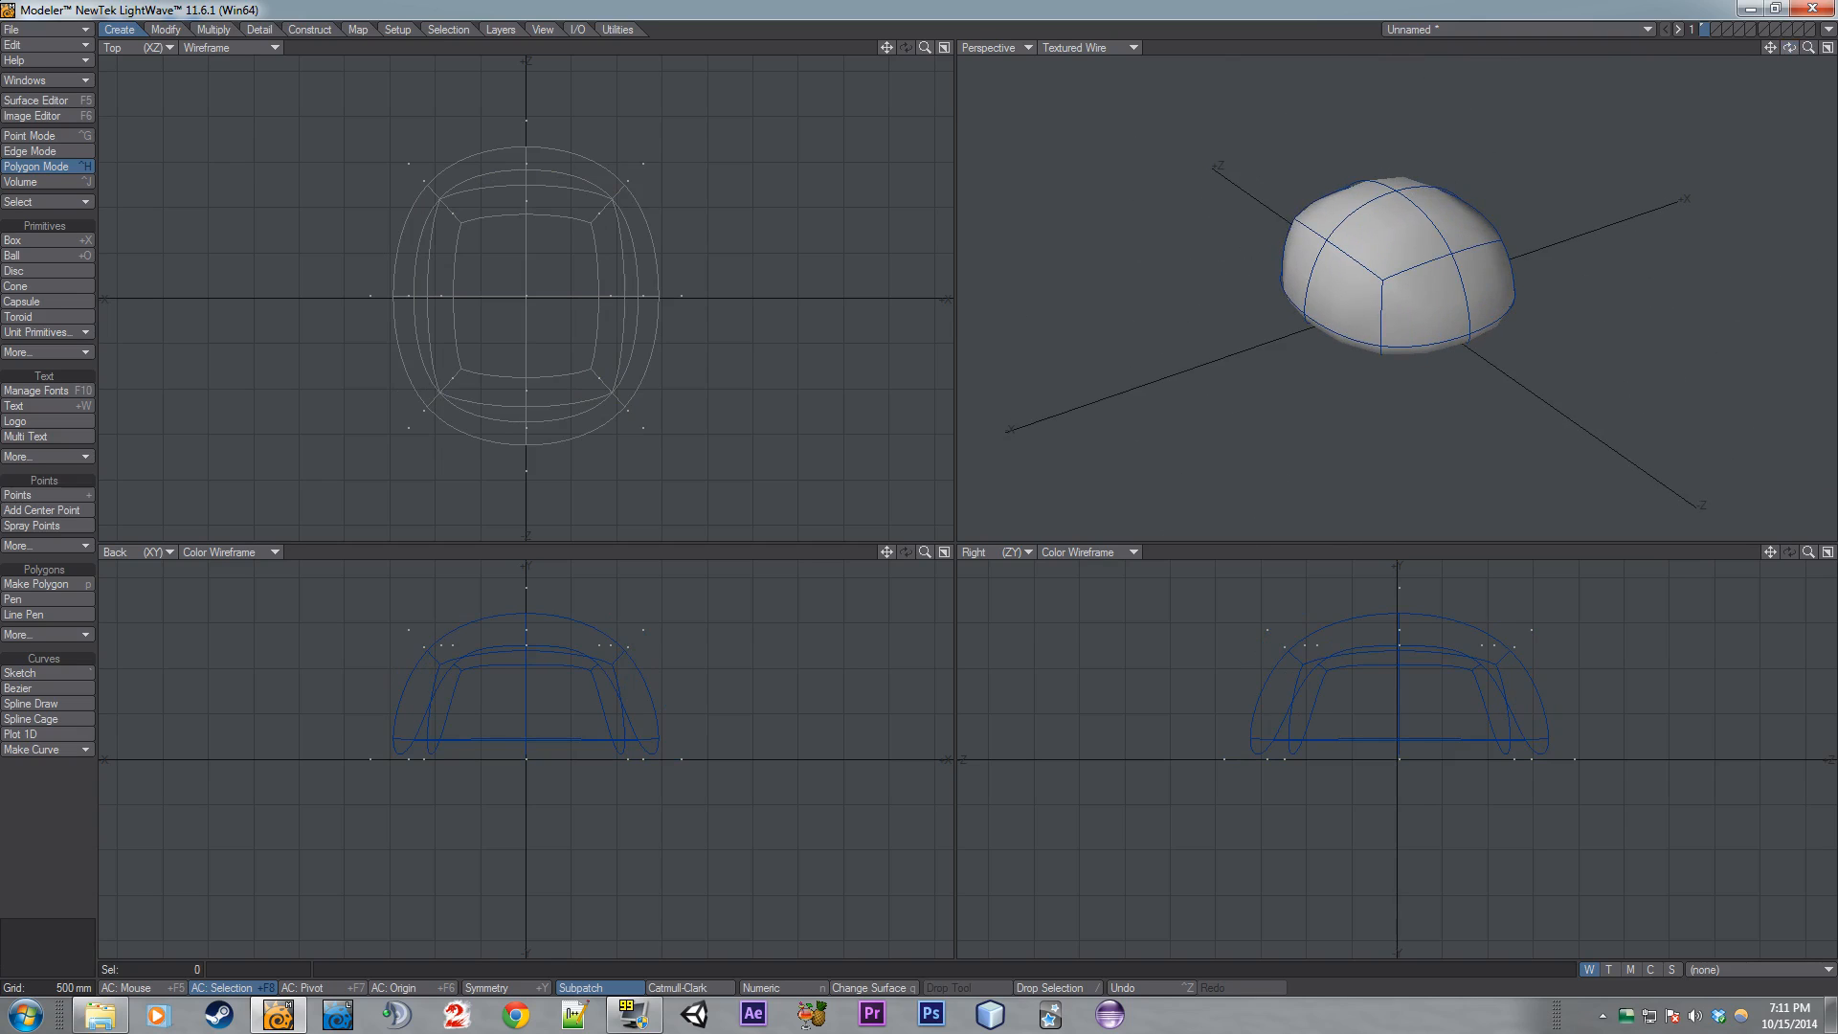
left_click_drag(1789, 46, 1827, 40)
- Undo the last four operations back to the original cage
key("ctrl+z")
key("ctrl+z")
key("ctrl+z")
key("ctrl+z")
key("ctrl+z")
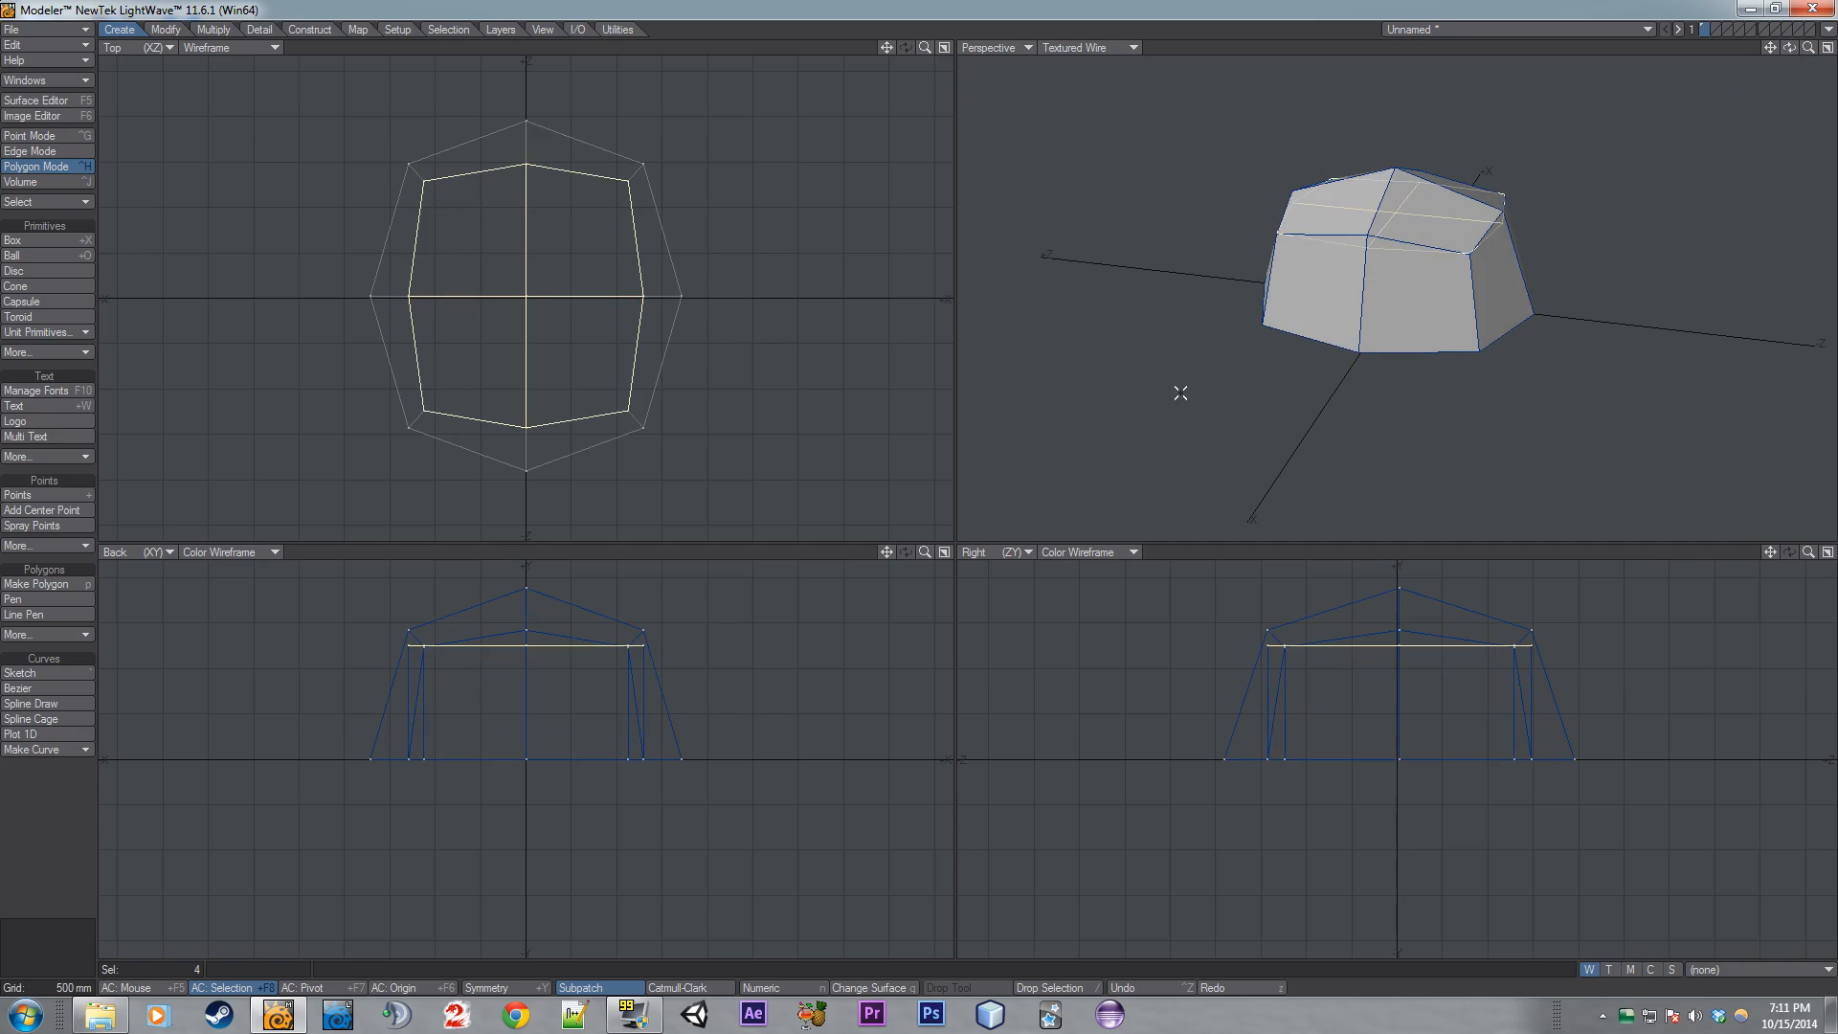
key("ctrl+z")
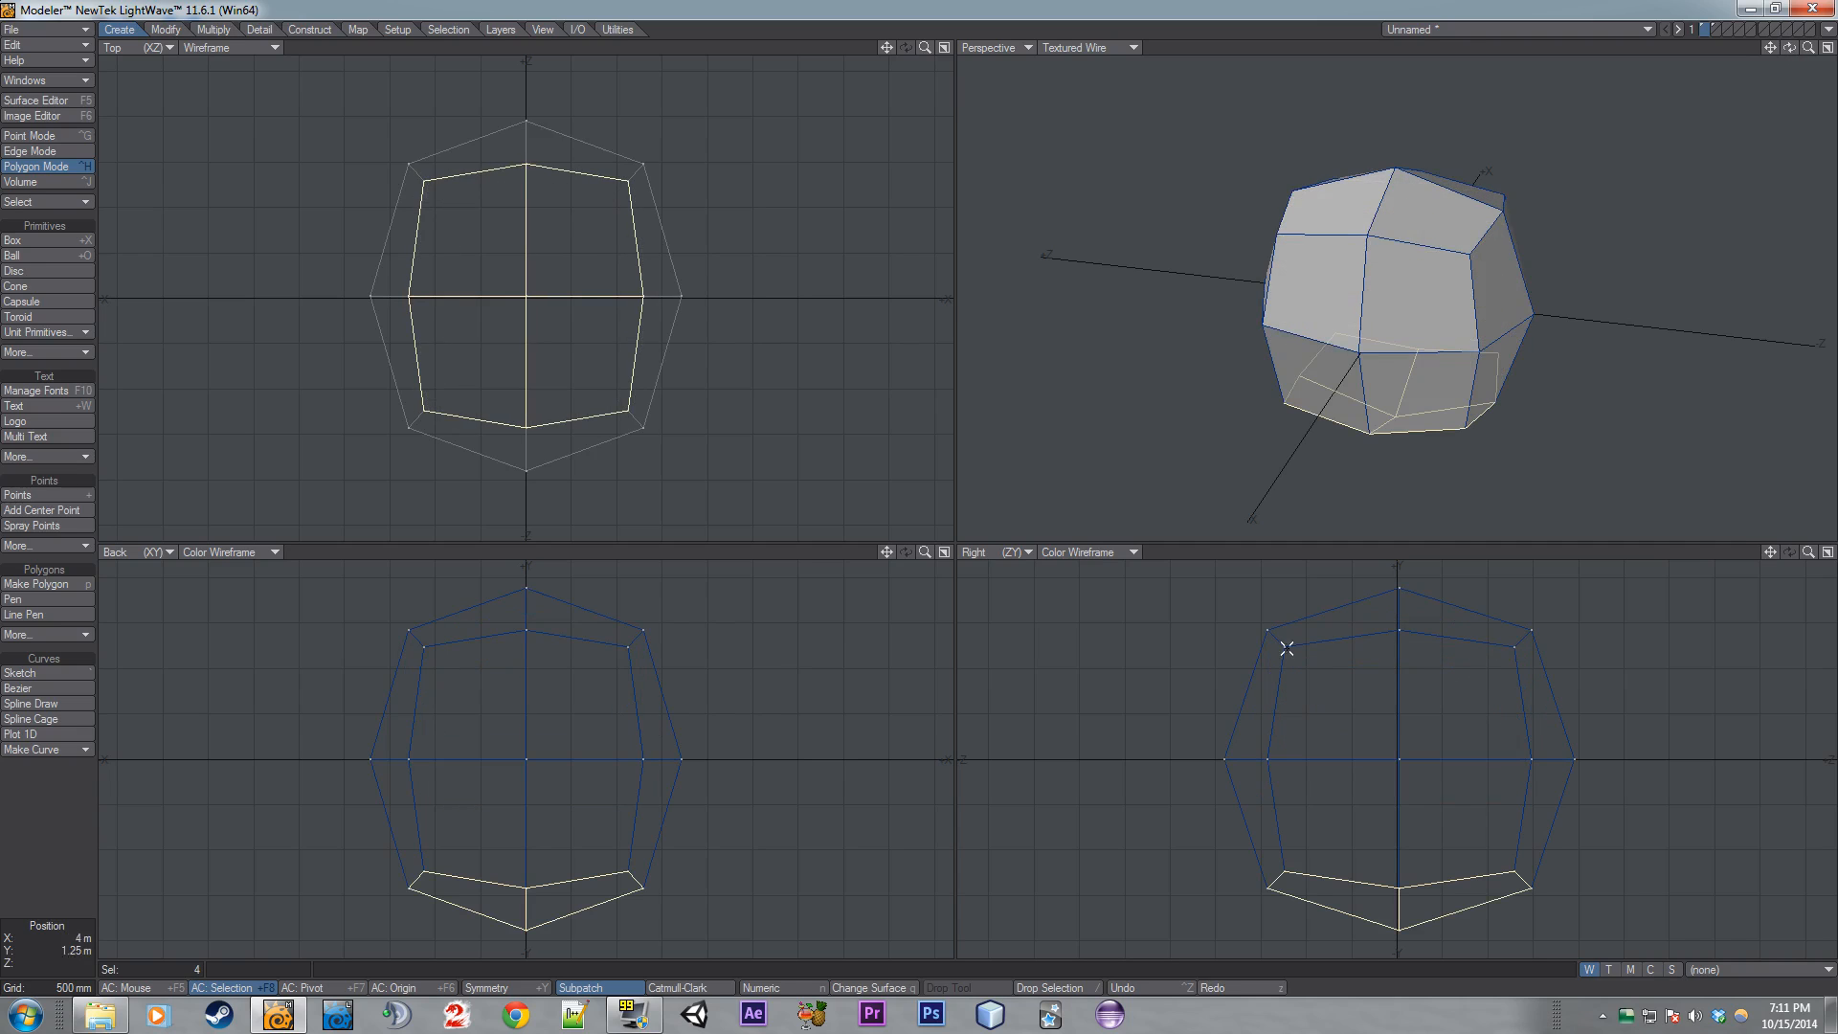
left_click_drag(1808, 47, 1776, 48)
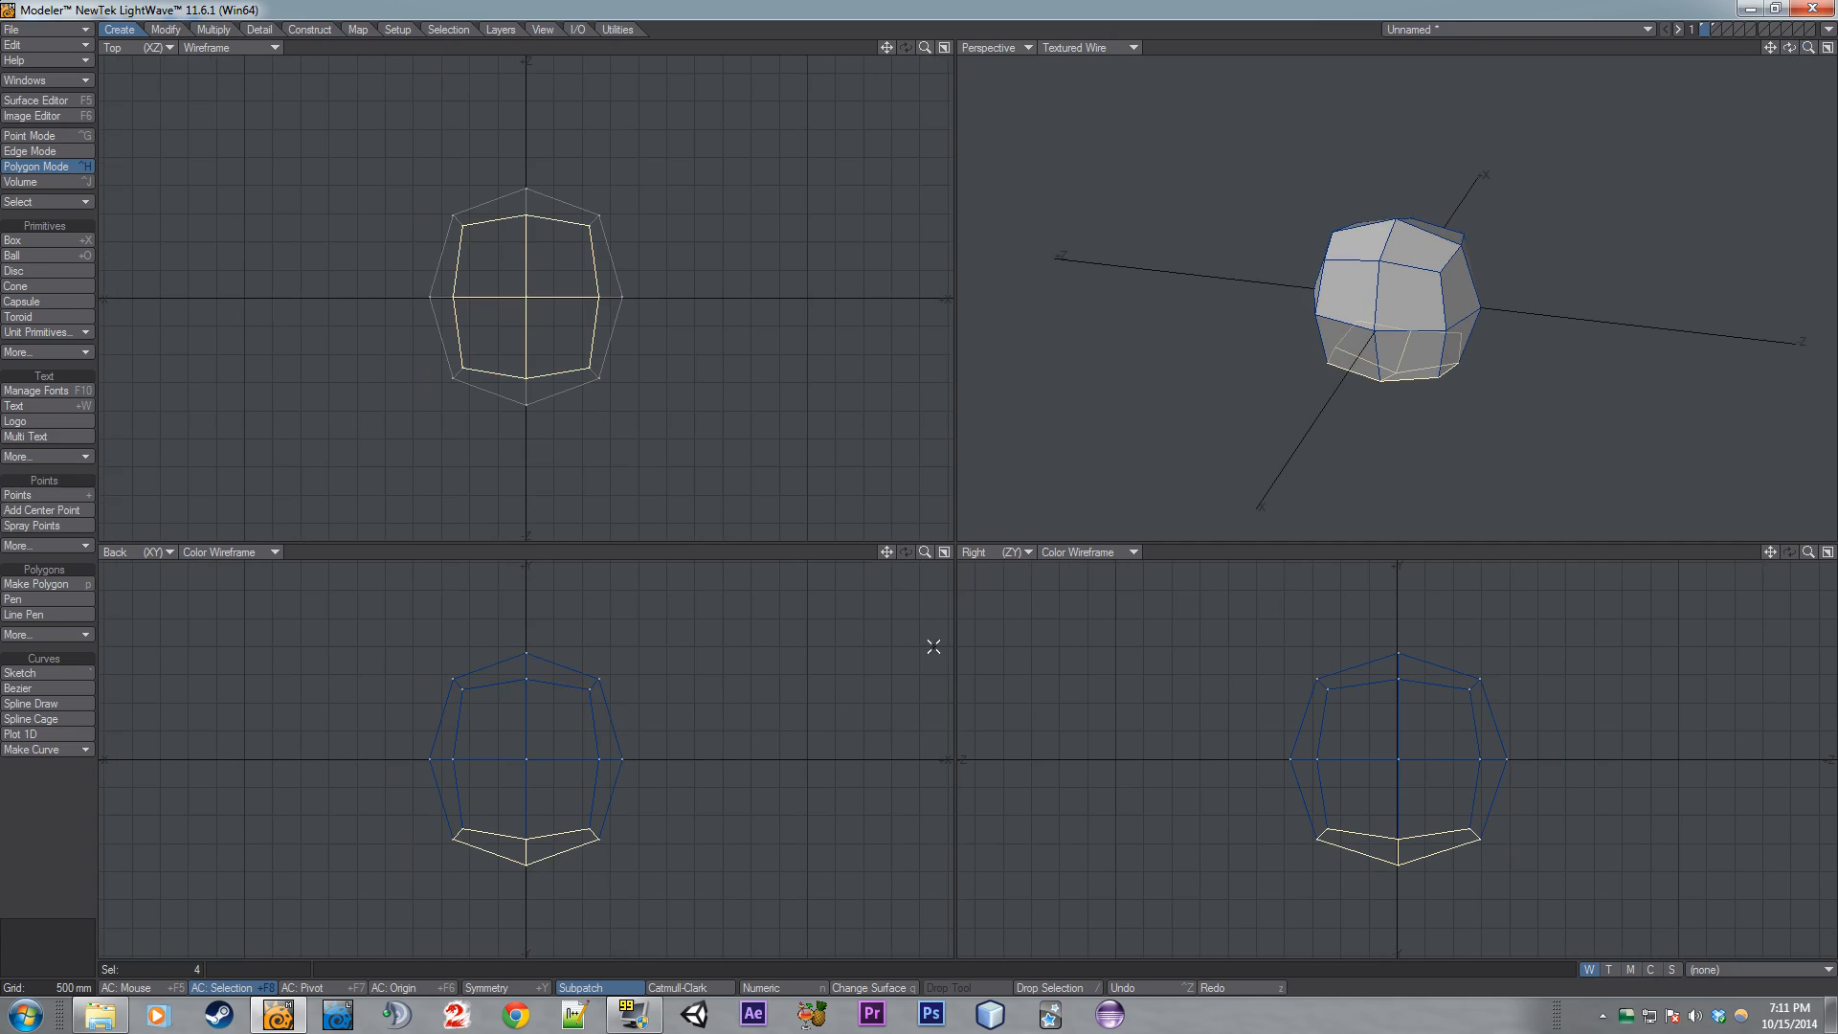
key("slash")
key("Return")
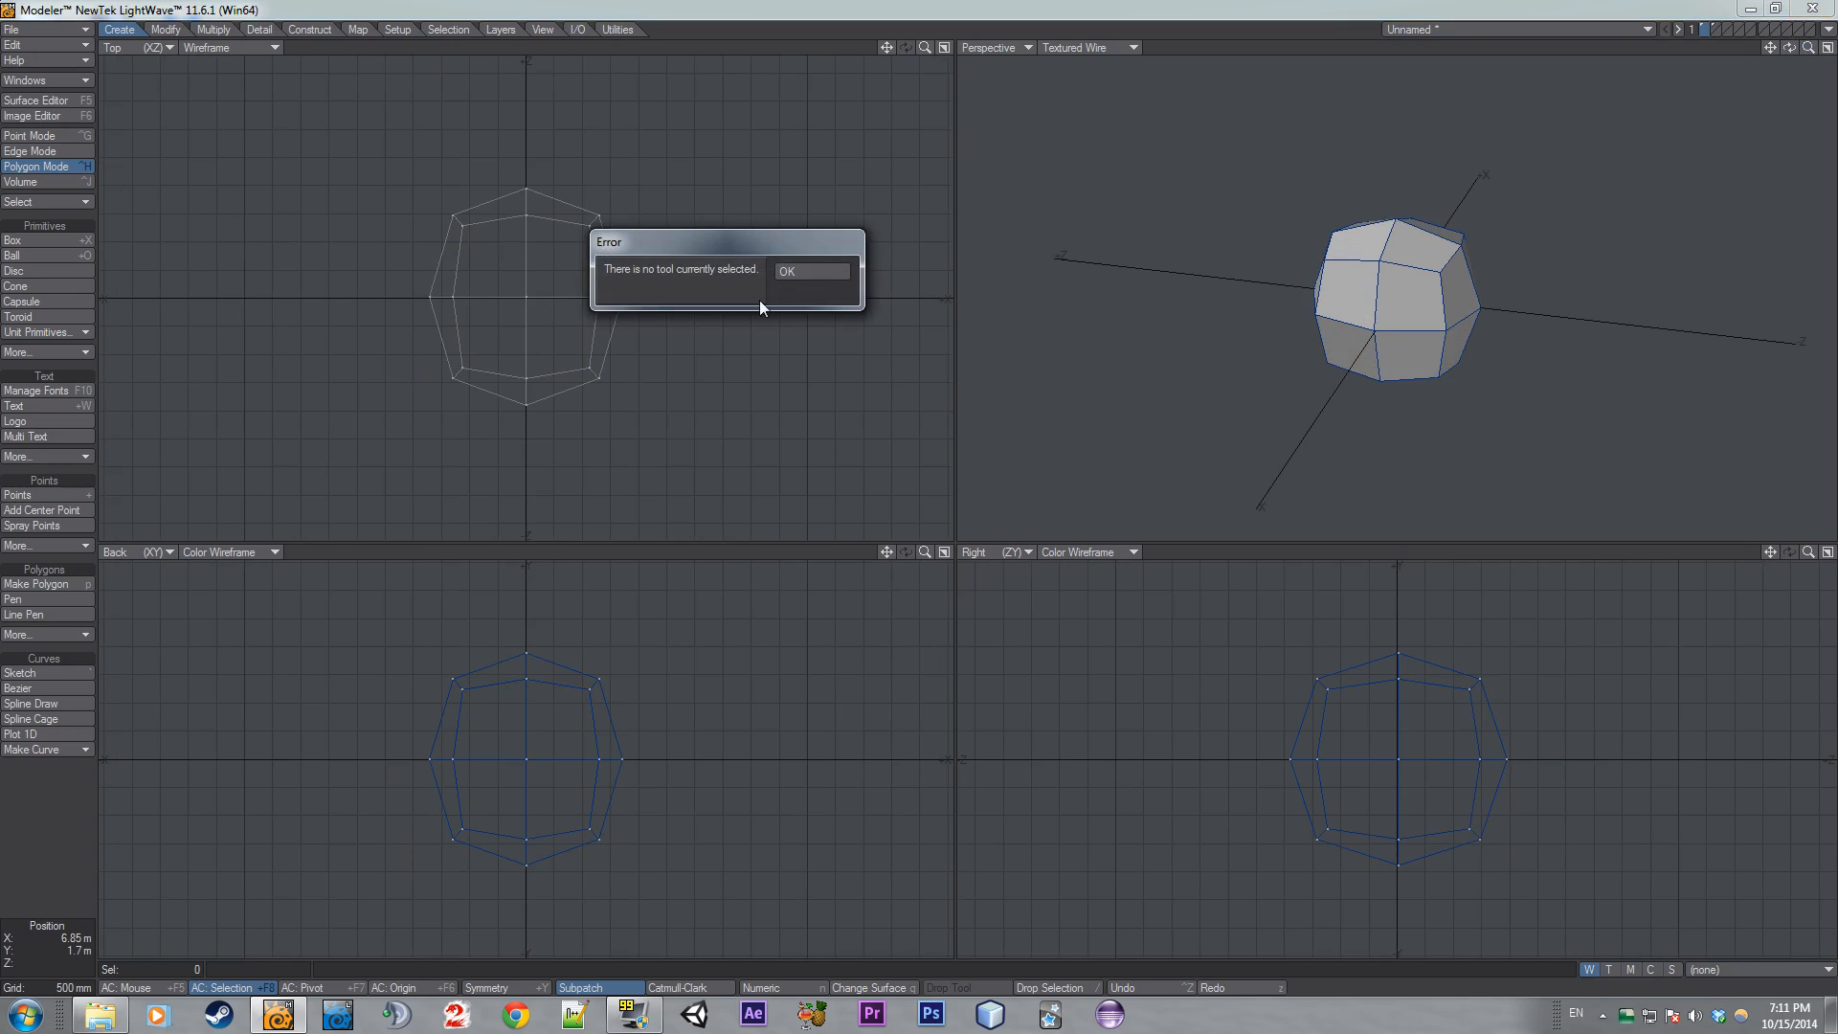
- Dismiss the error message and delete the entire object
left_click(801, 272)
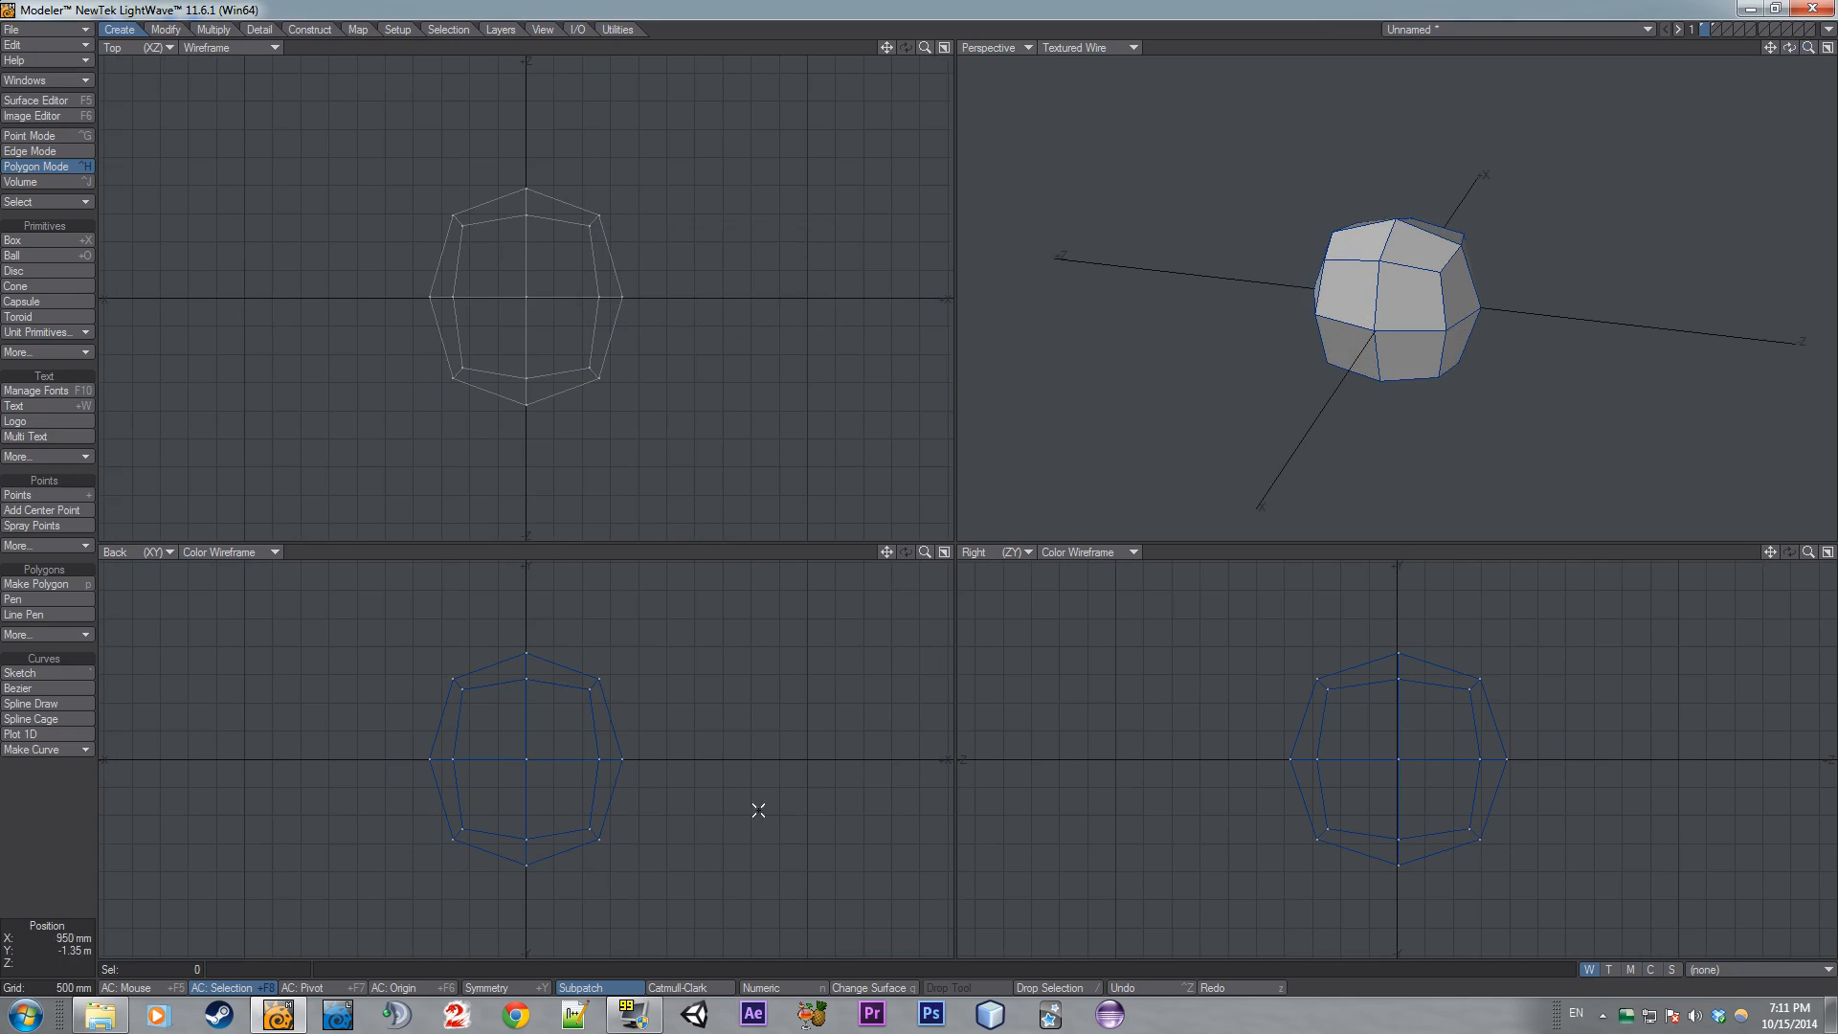
key("Delete")
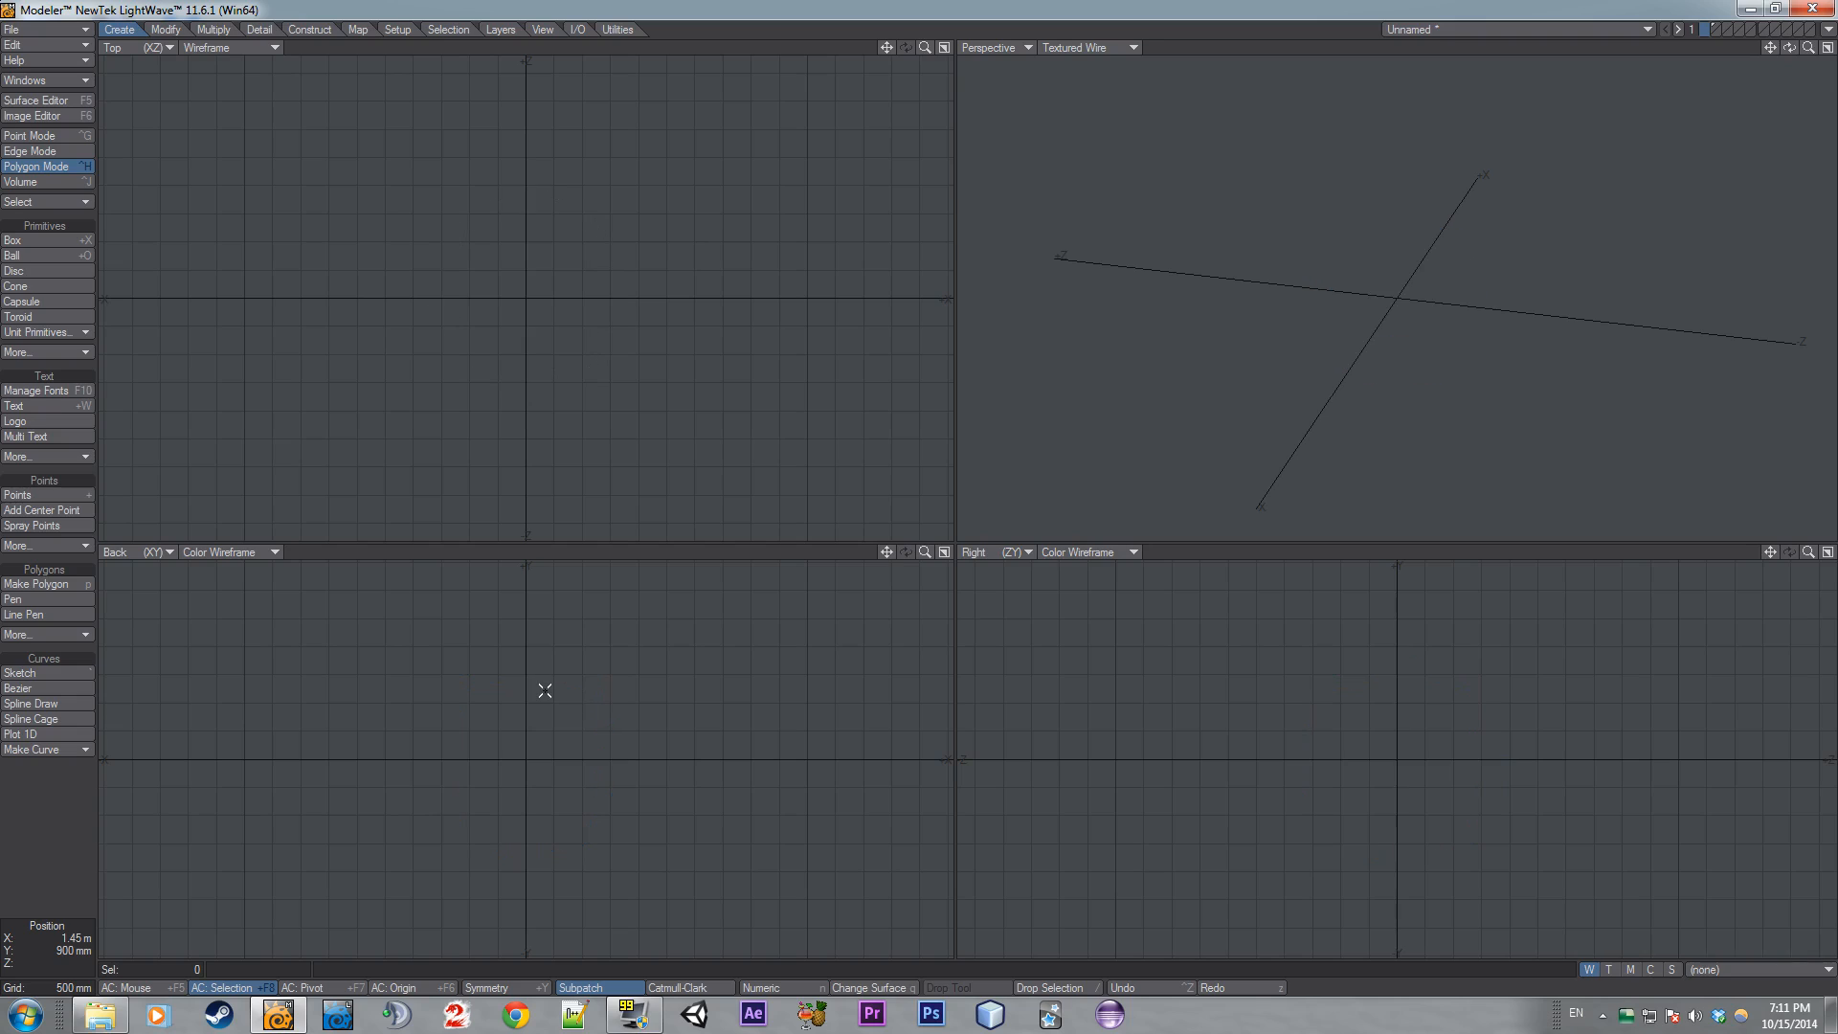
- Draw a new box with the Box tool in the Top and Back views
key("shift+x")
left_click_drag(521, 353, 633, 418)
left_click_drag(545, 824, 529, 756)
key("Return")
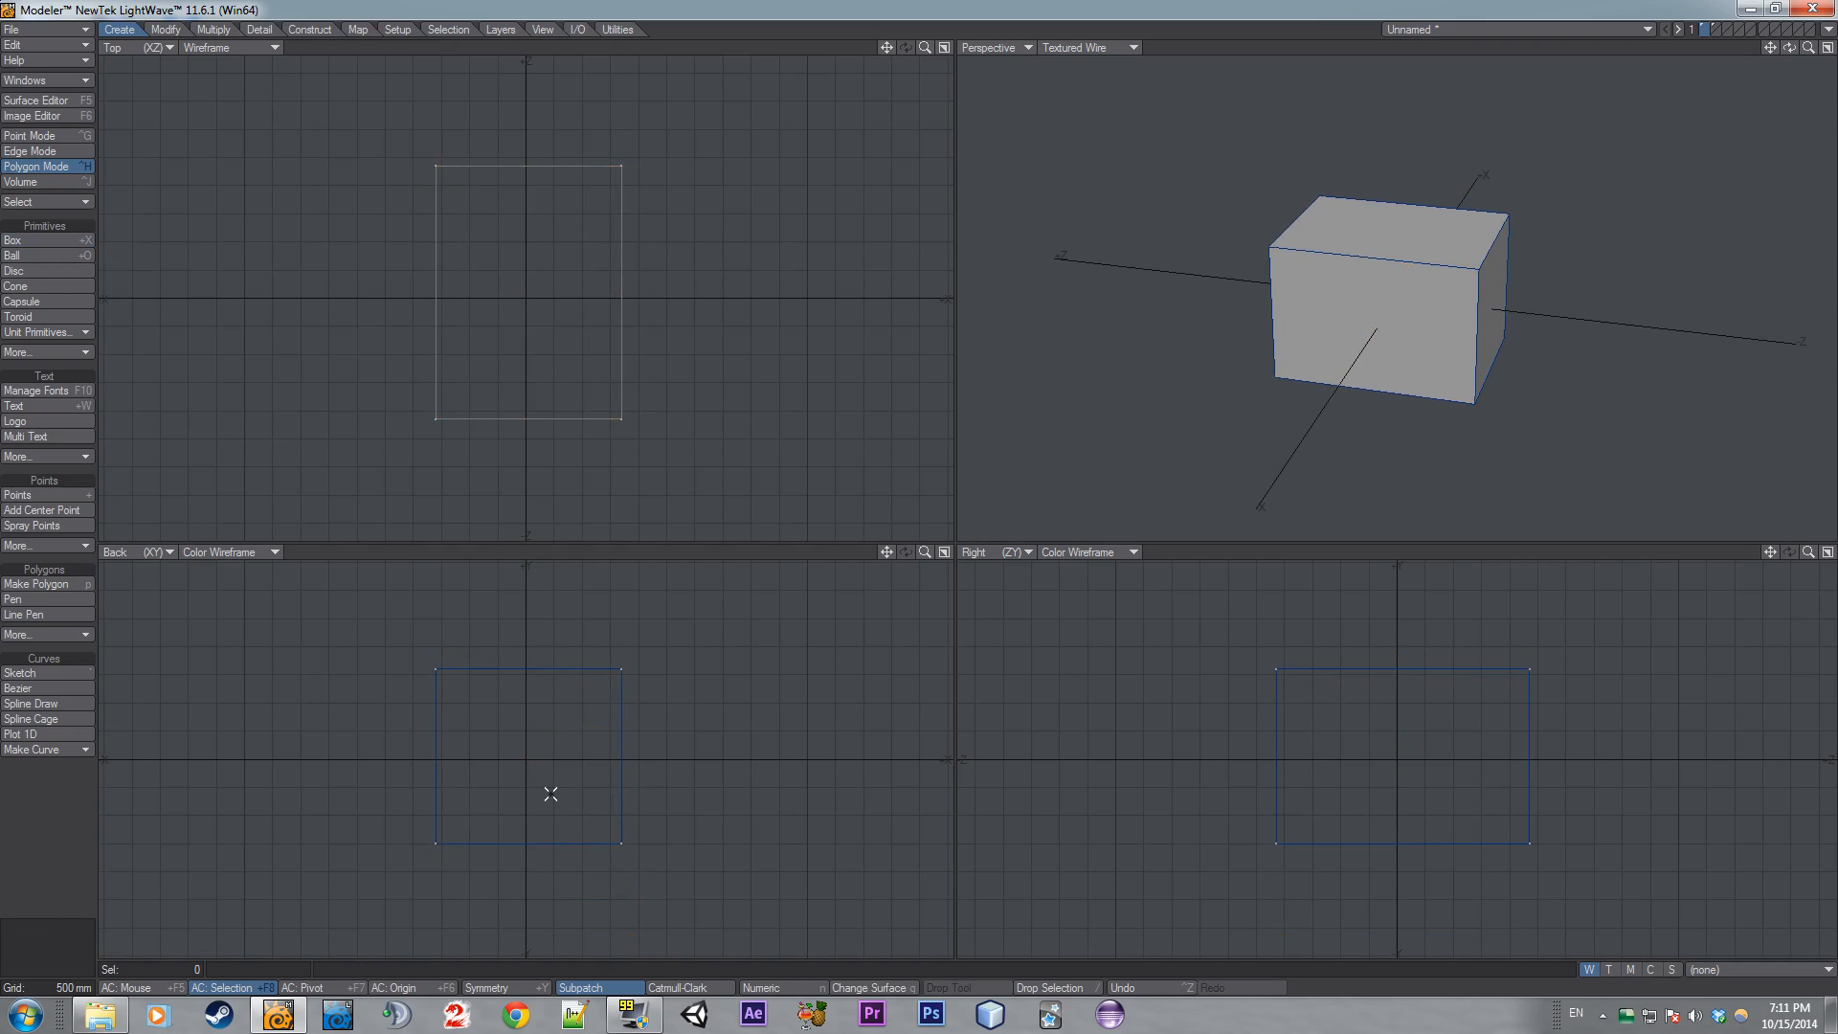
- Set Subpatch Divisions to 3 in the General Options and close the dialog
key("o")
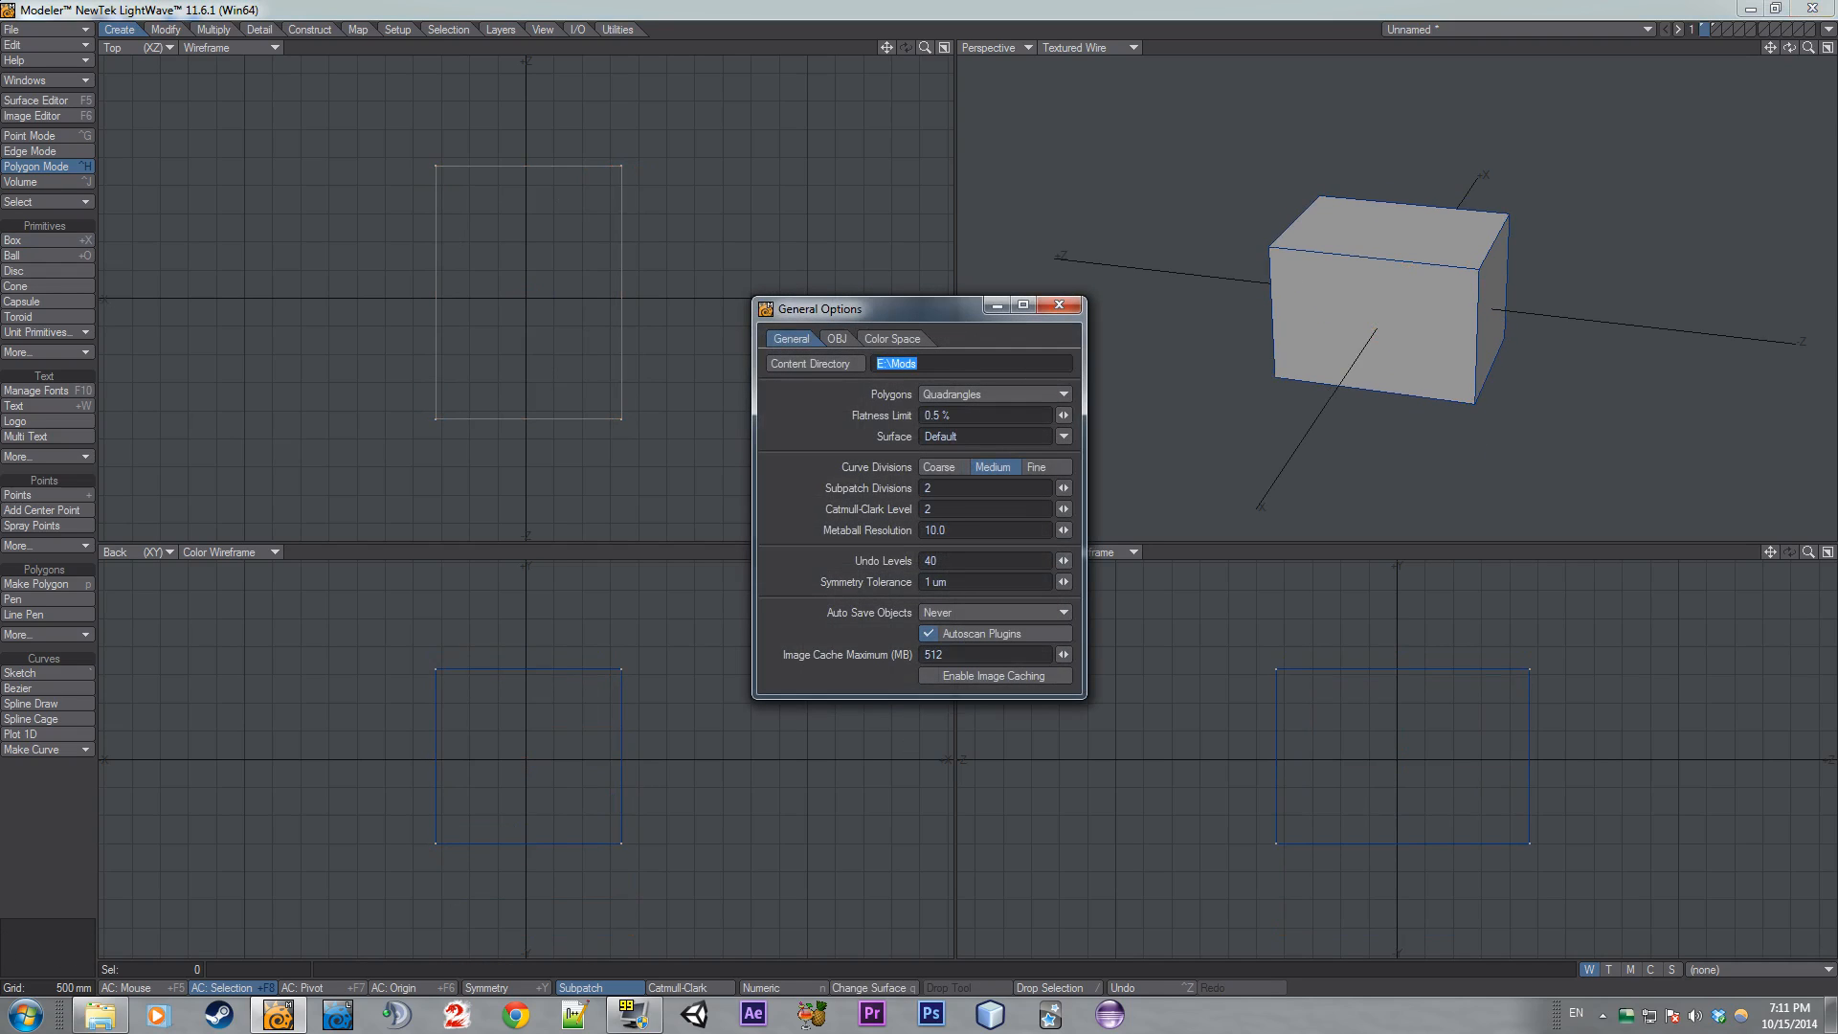
left_click(1063, 488)
left_click(1059, 304)
- Turn on subpatch for the box and freeze it into polygons
key("Tab")
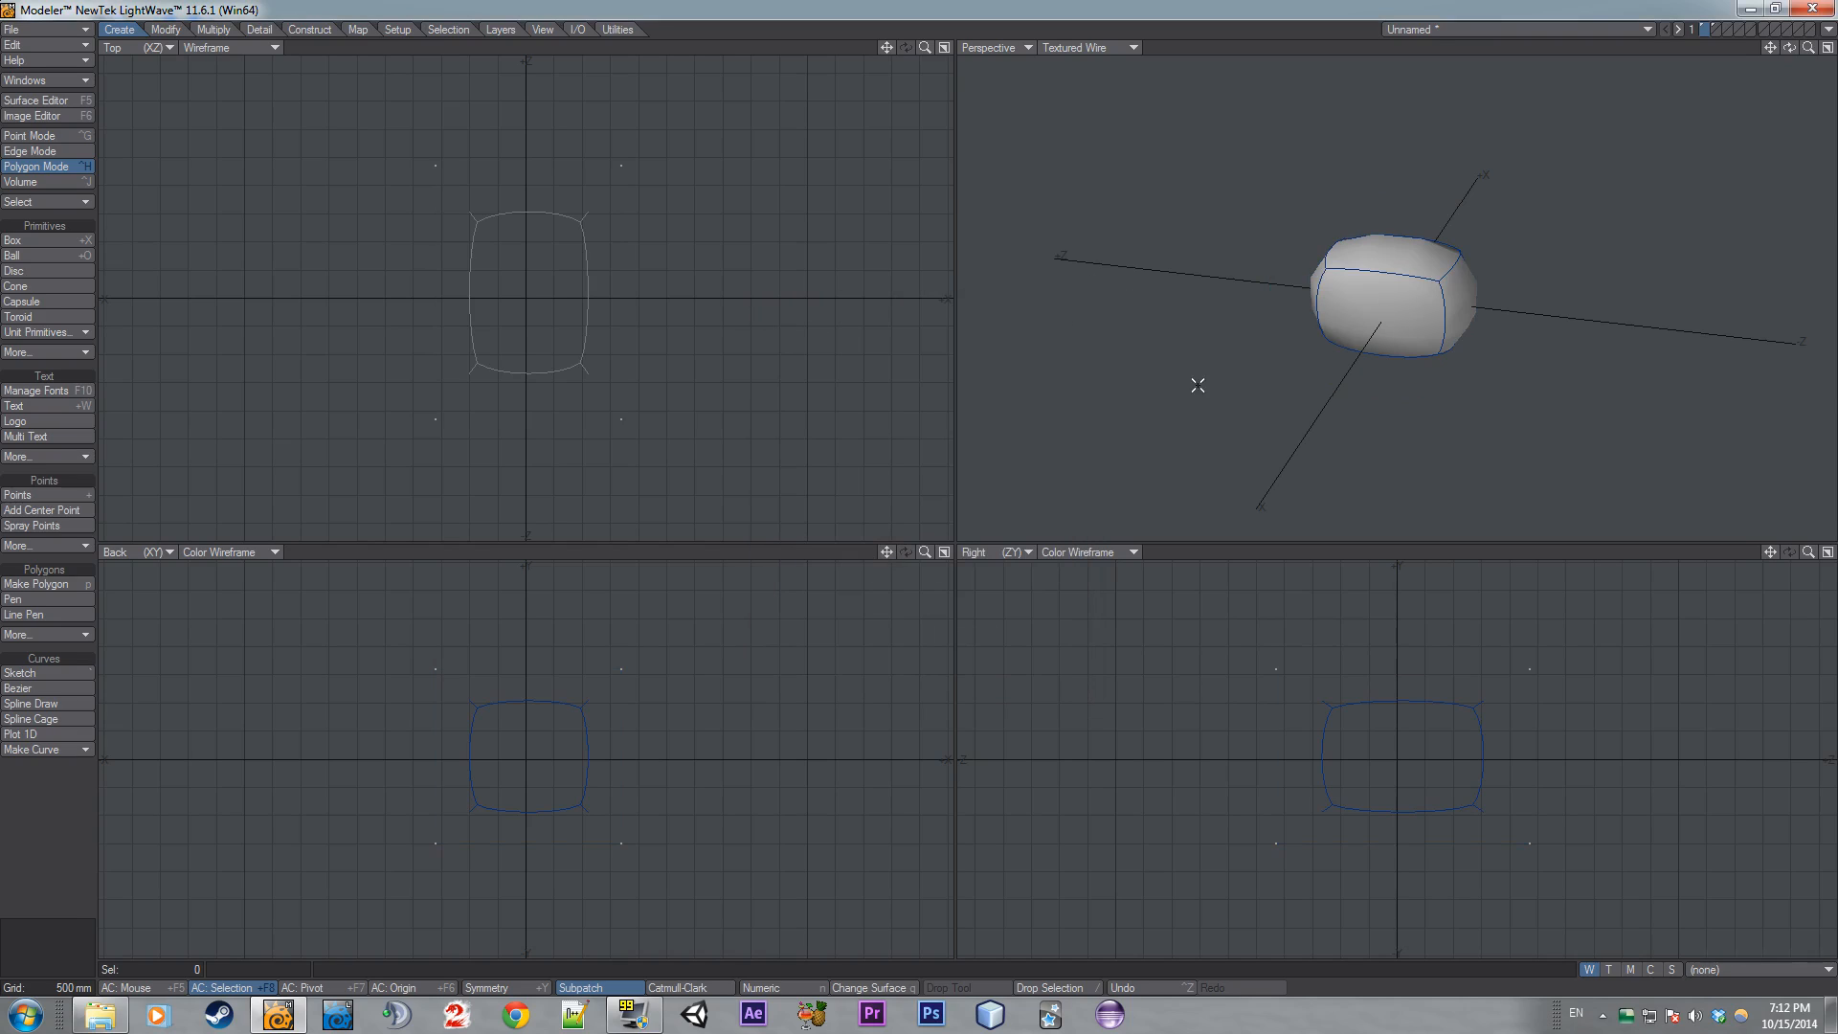
key("ctrl+d")
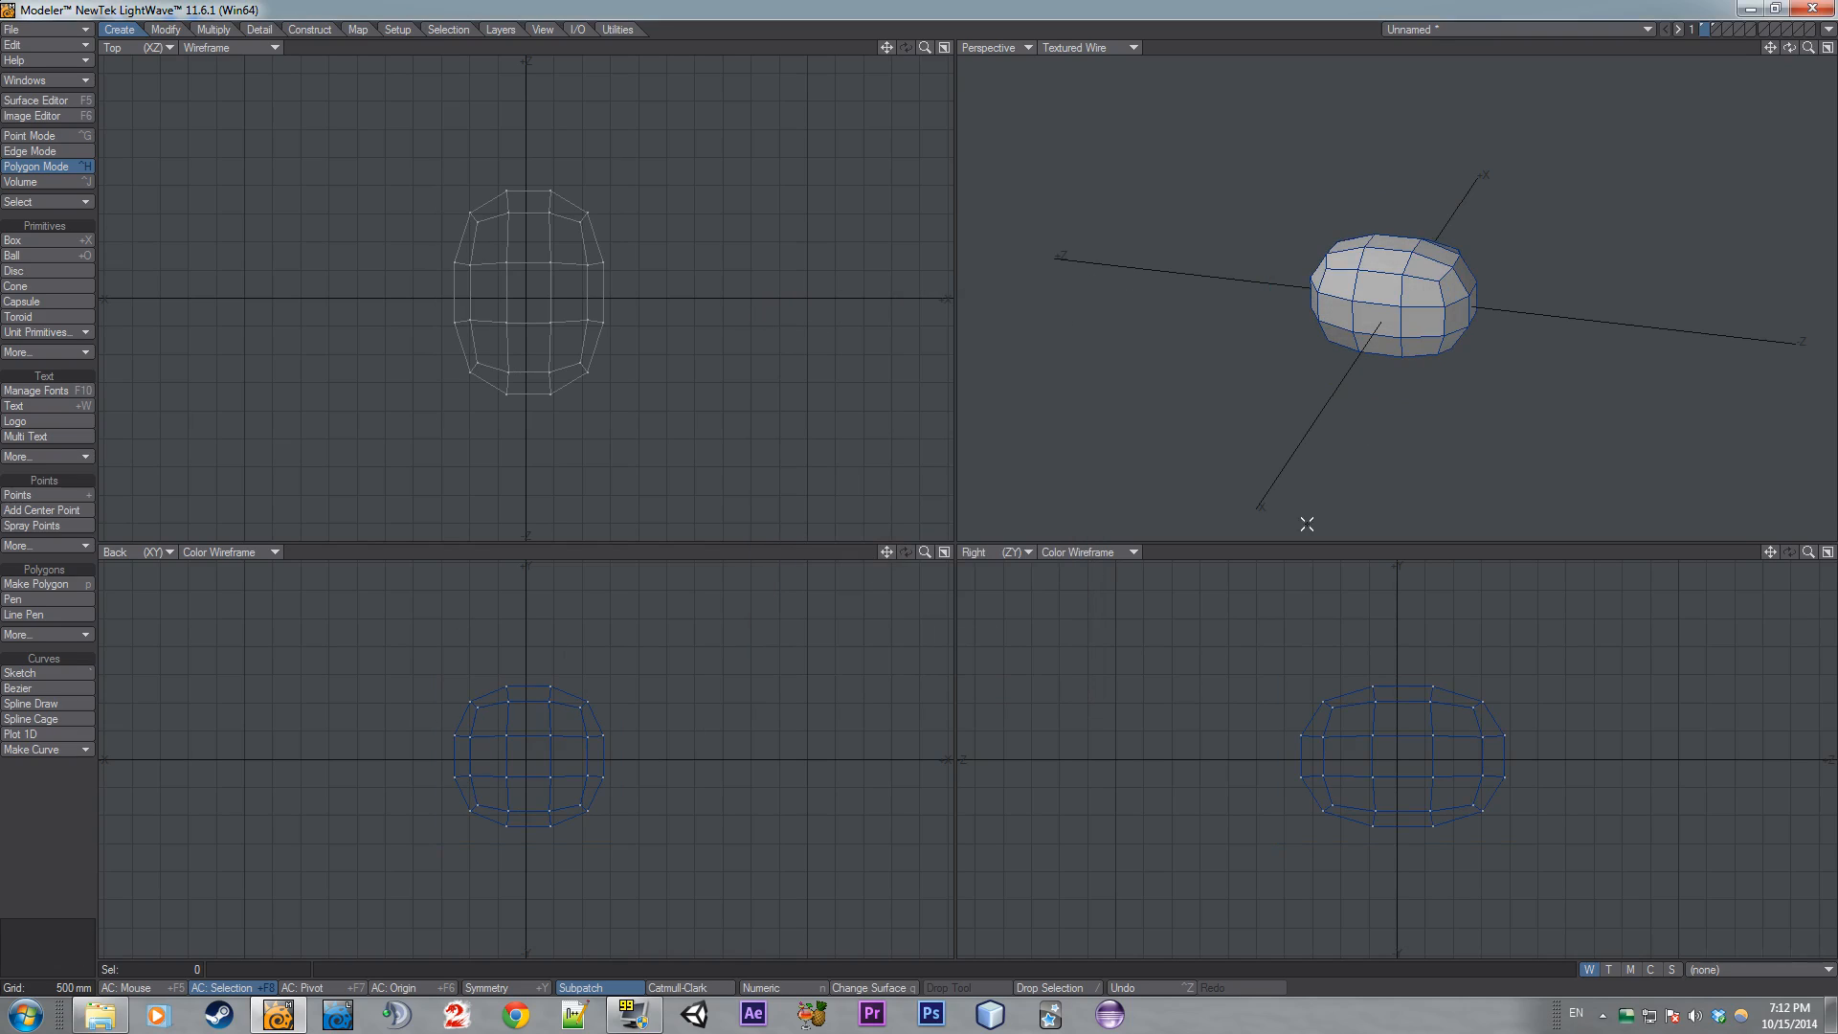
- Select the four bottom corner polygons and extrude them down about 1.25 m into legs
left_click(1338, 829)
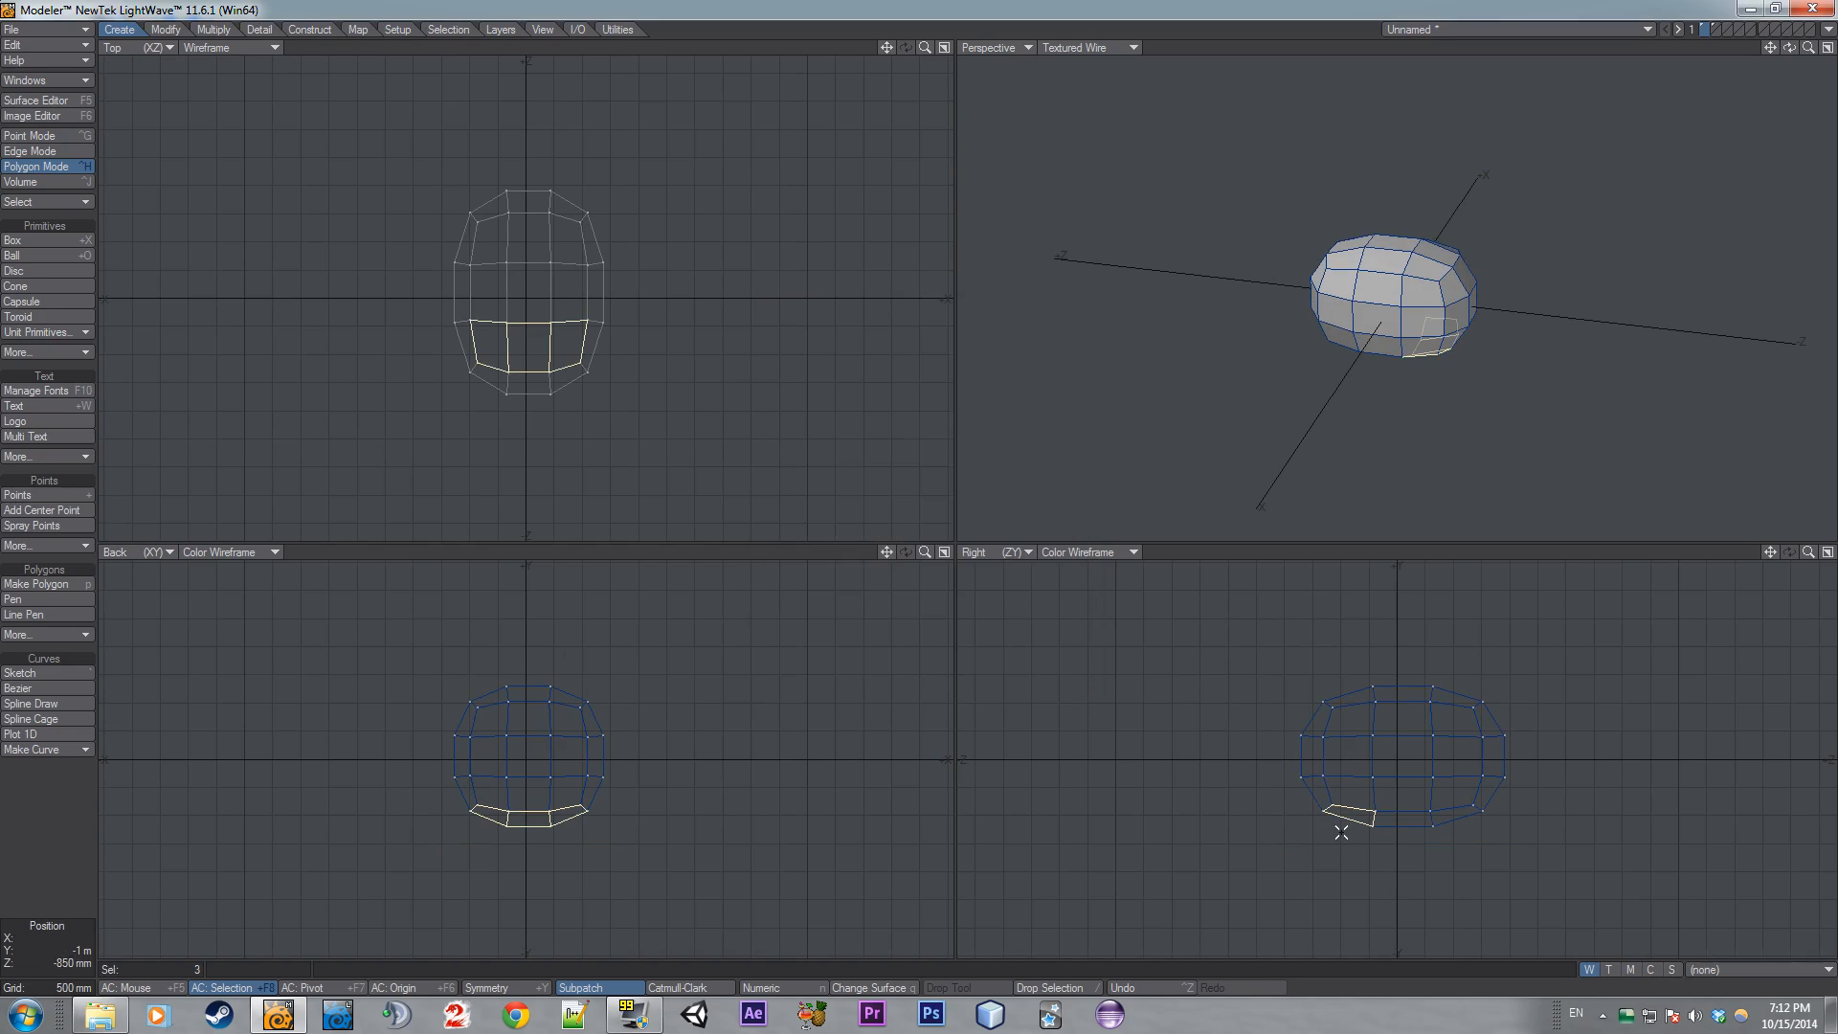
left_click(532, 829)
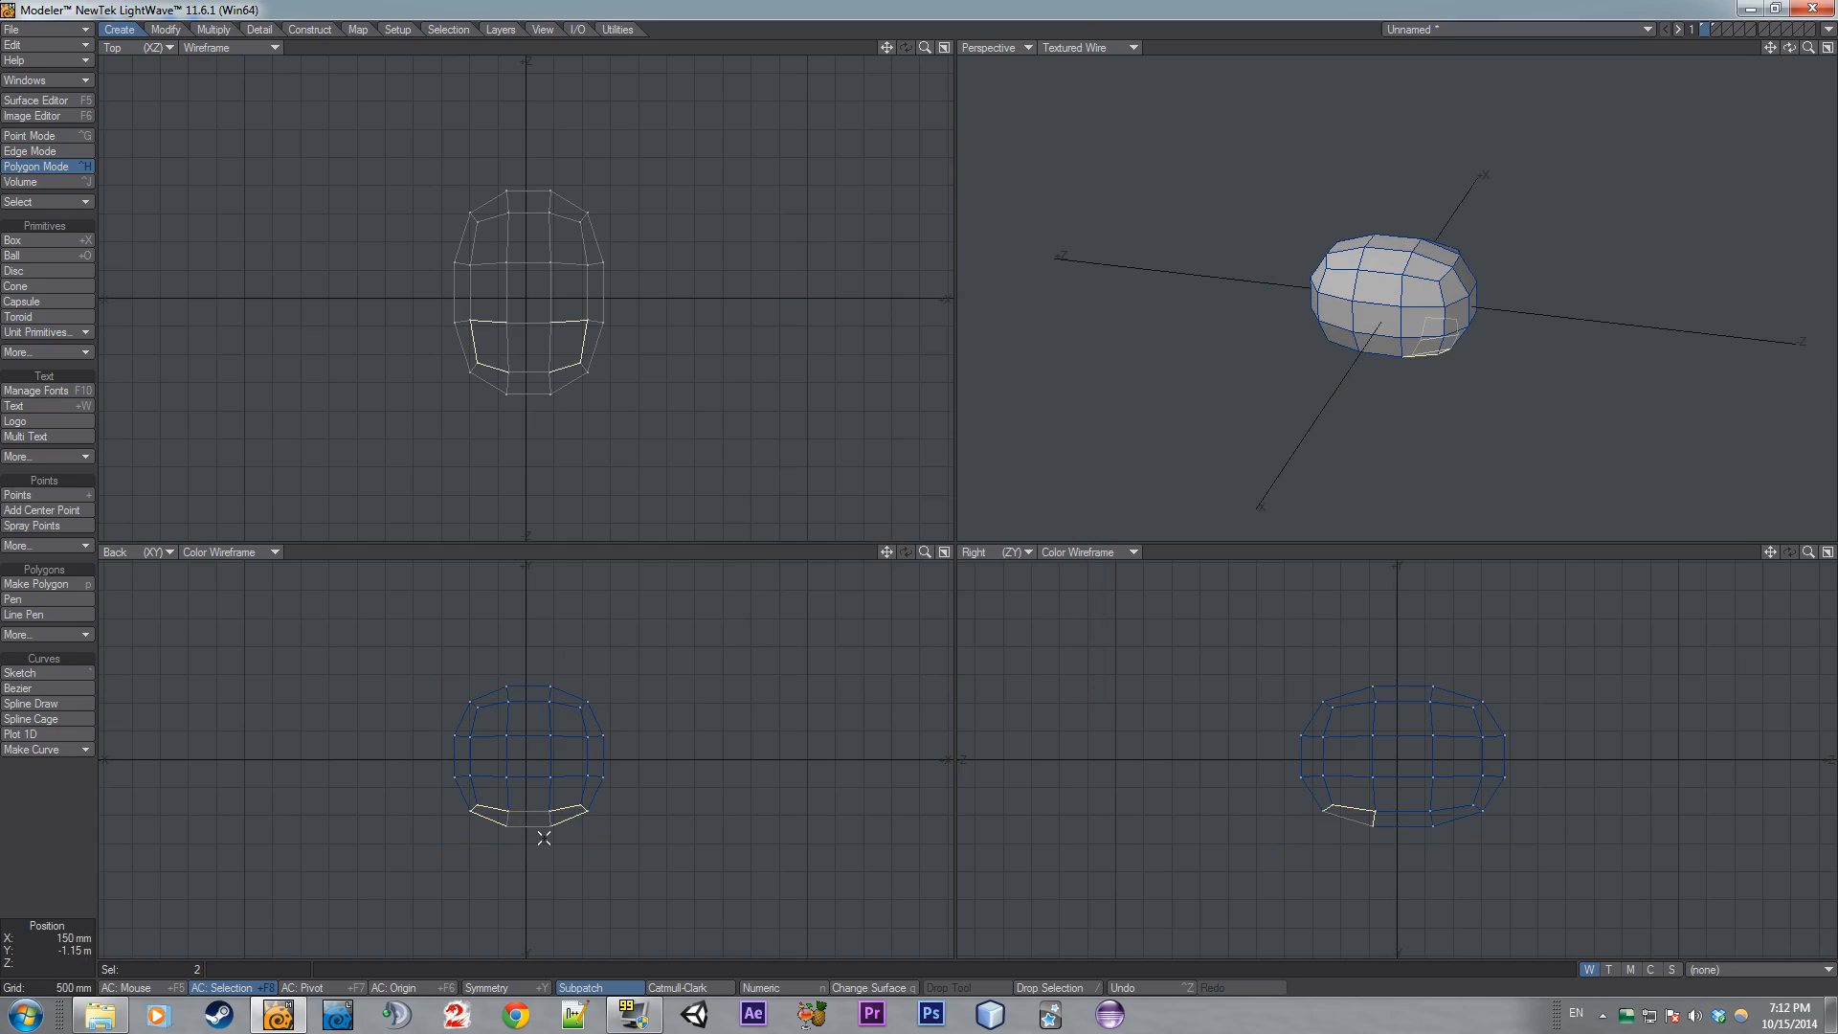
left_click(1457, 831)
left_click(526, 833)
left_click_drag(1421, 795, 1421, 865, "ctrl")
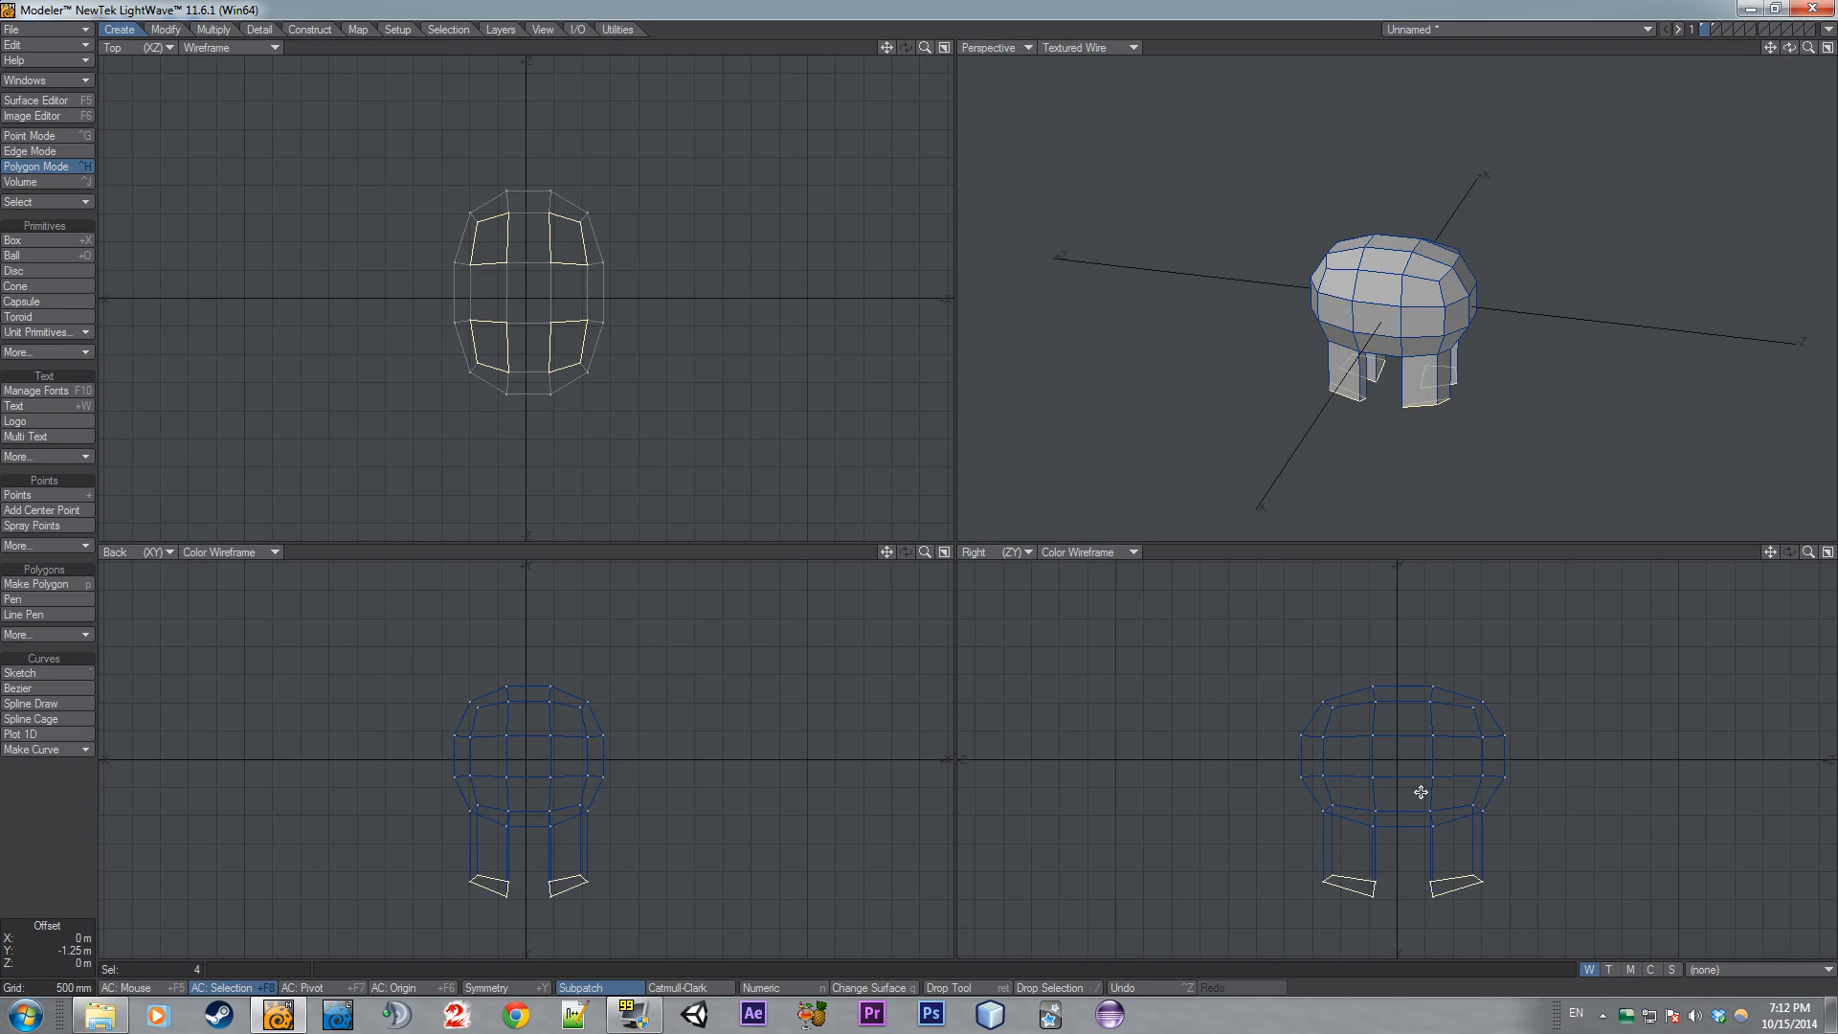
- Drop the tool and toggle subpatch to preview the legged shape
key("/")
mouse_move(1789, 48)
left_mouse_down()
mouse_move(1809, 51)
mouse_move(1786, 50)
left_mouse_up()
key("Tab")
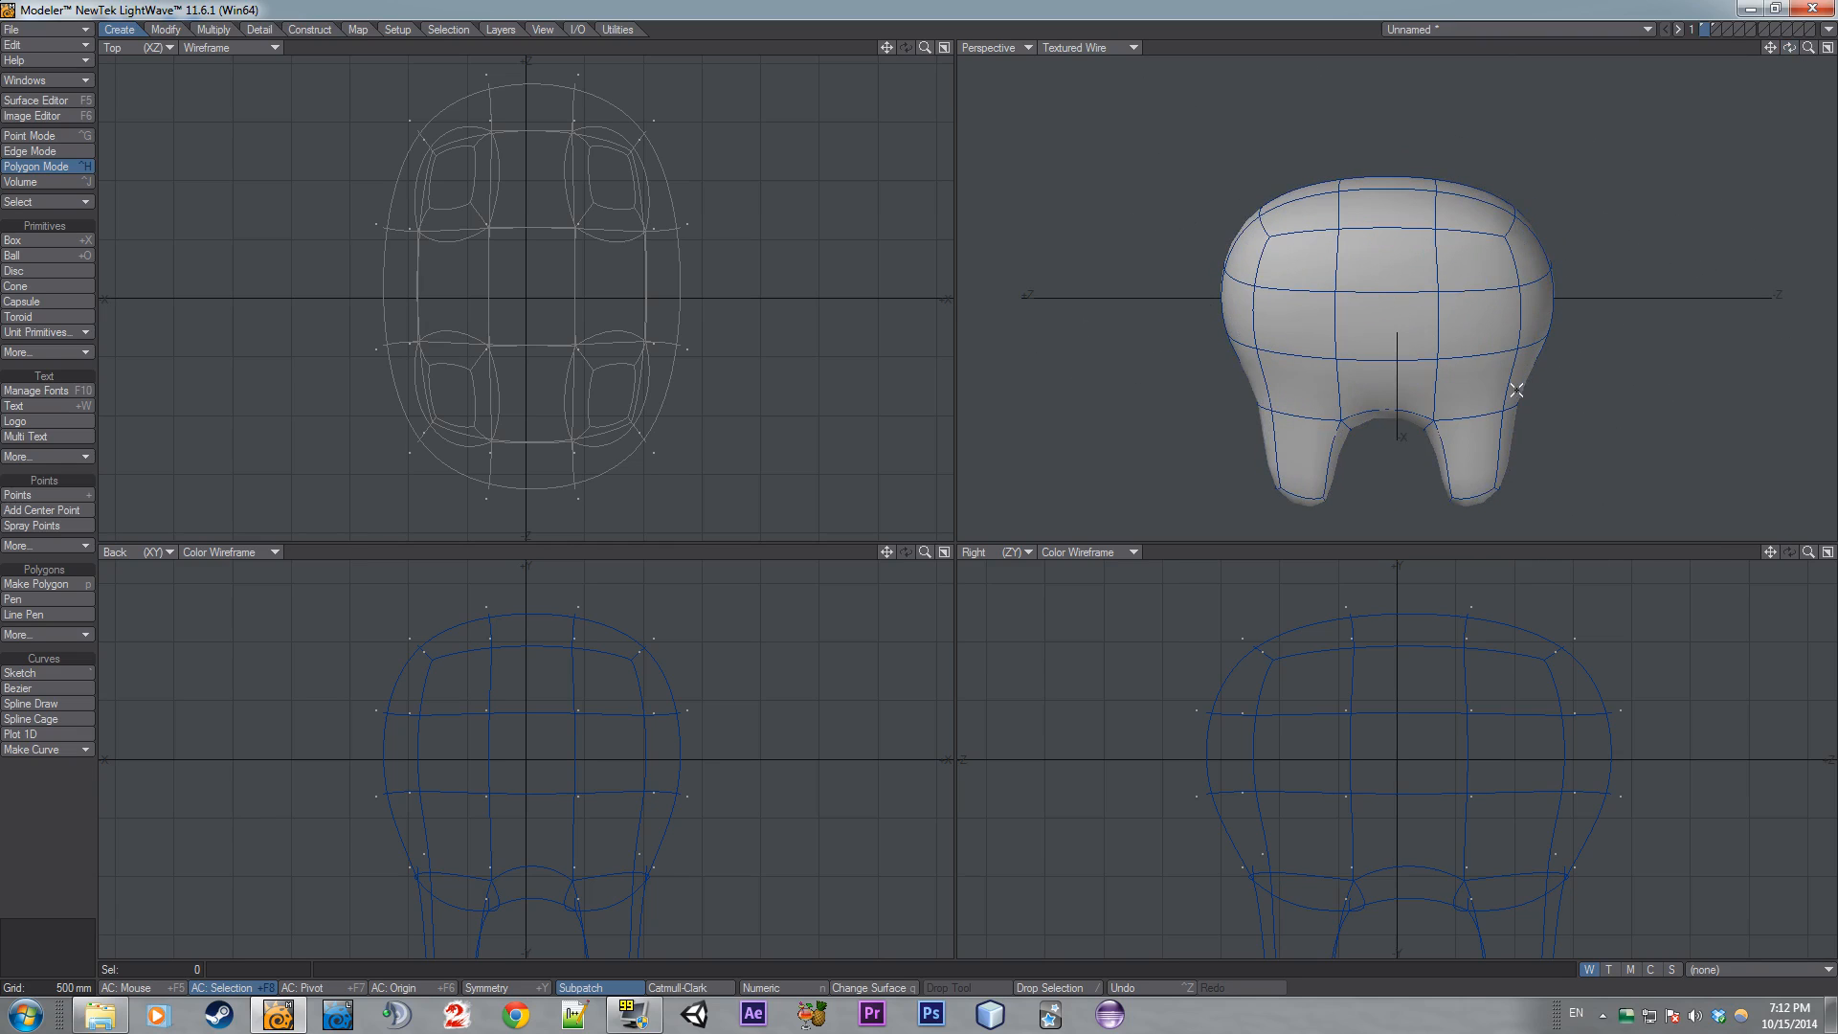
- Undo the leg extrusion and freeze, then delete the whole object
key("ctrl+z")
key("ctrl+z")
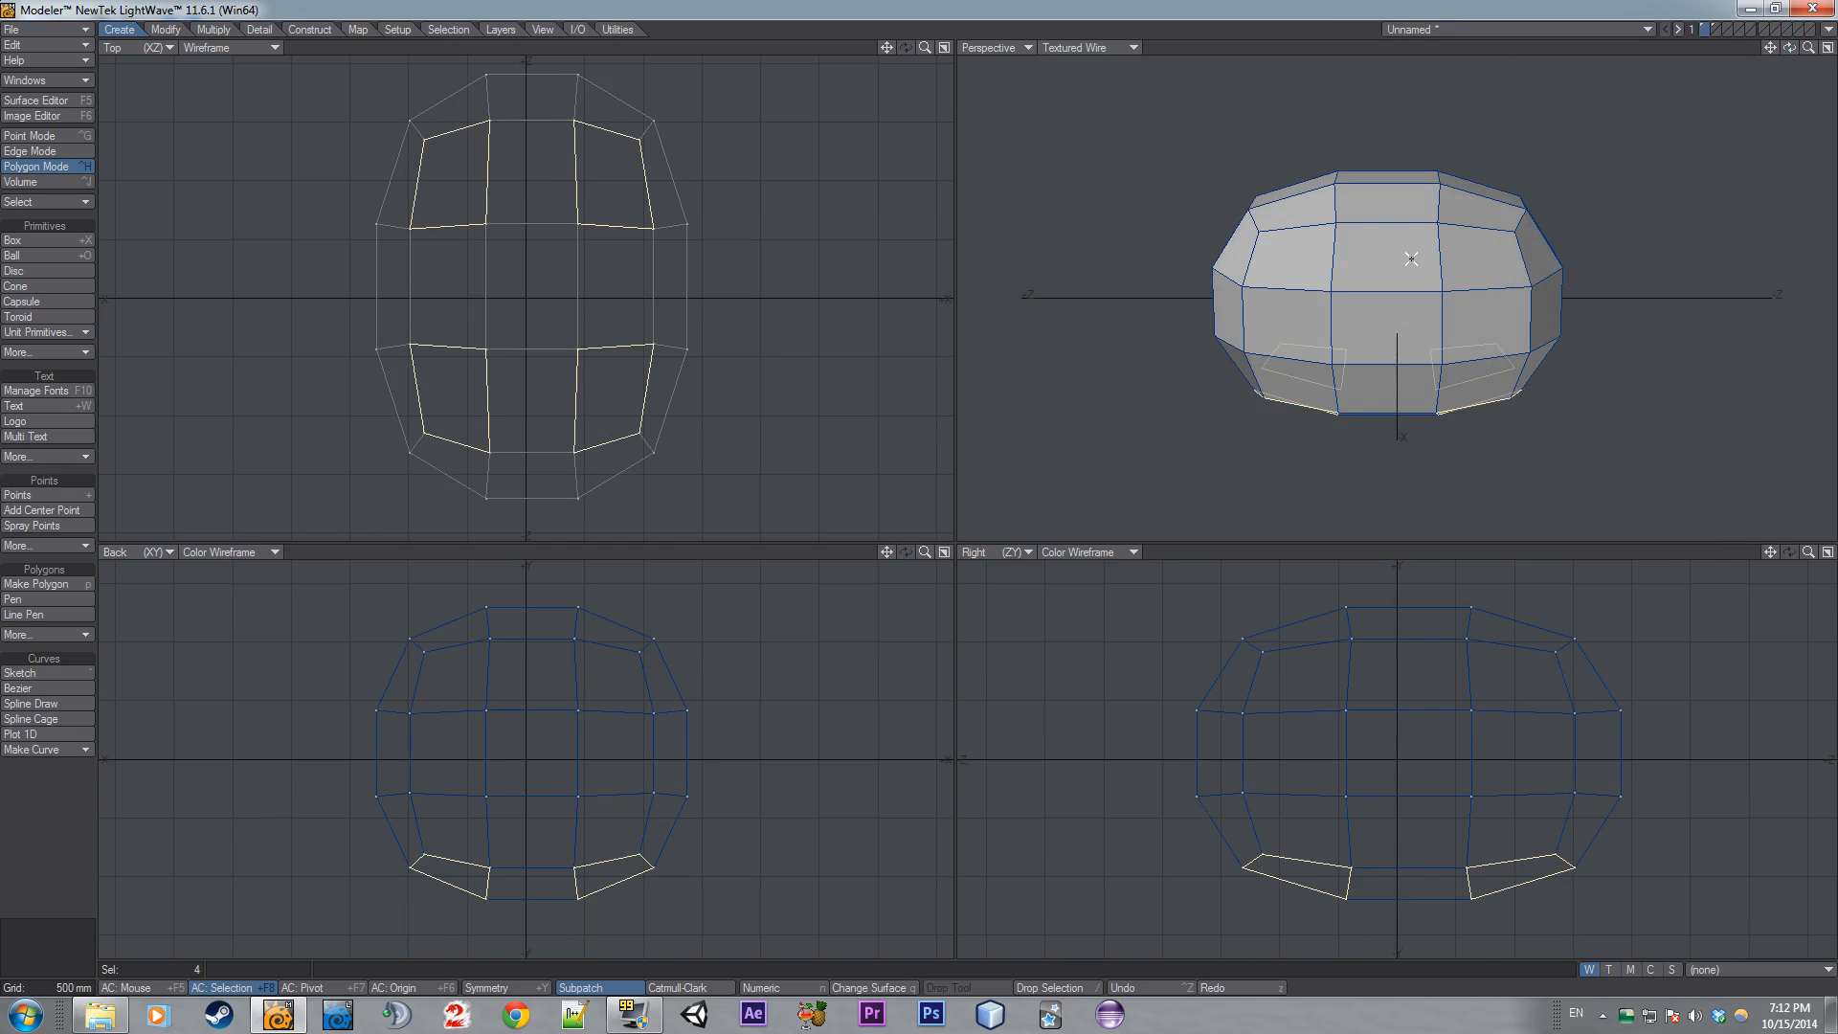
key("ctrl+z")
left_click(1388, 205)
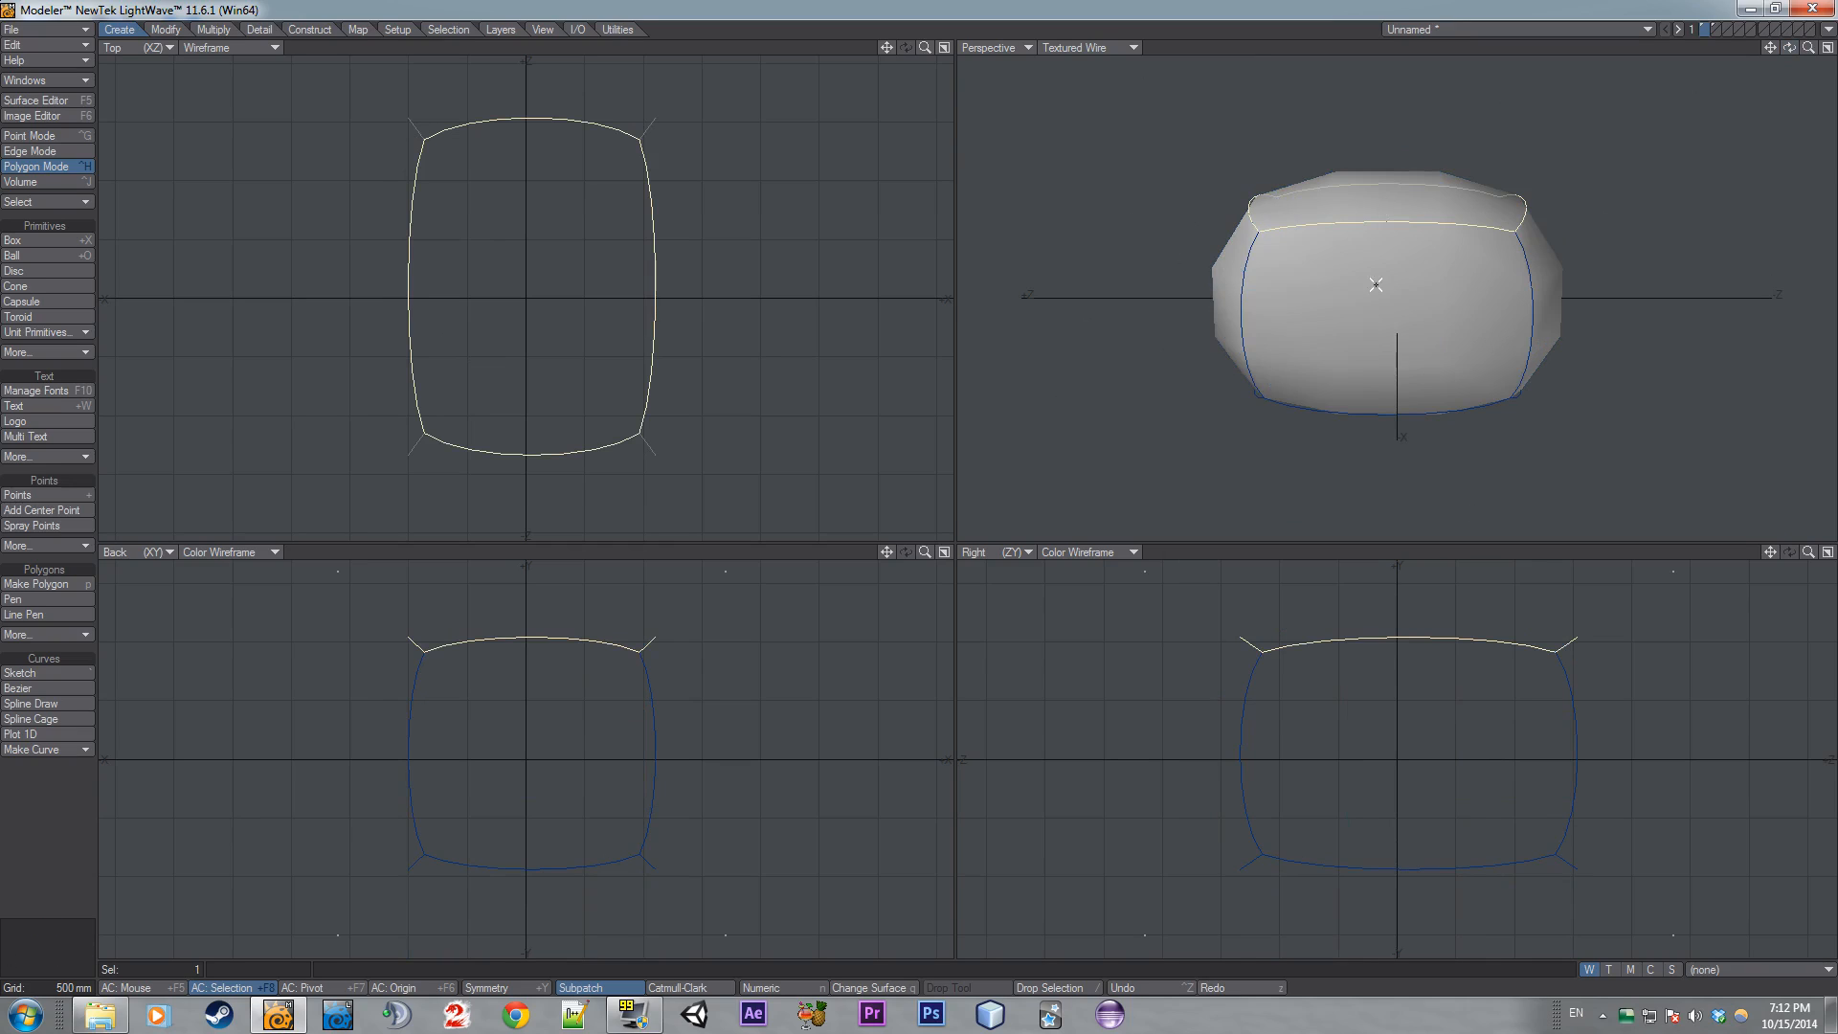
left_click(1348, 367)
key("slash")
key("Delete")
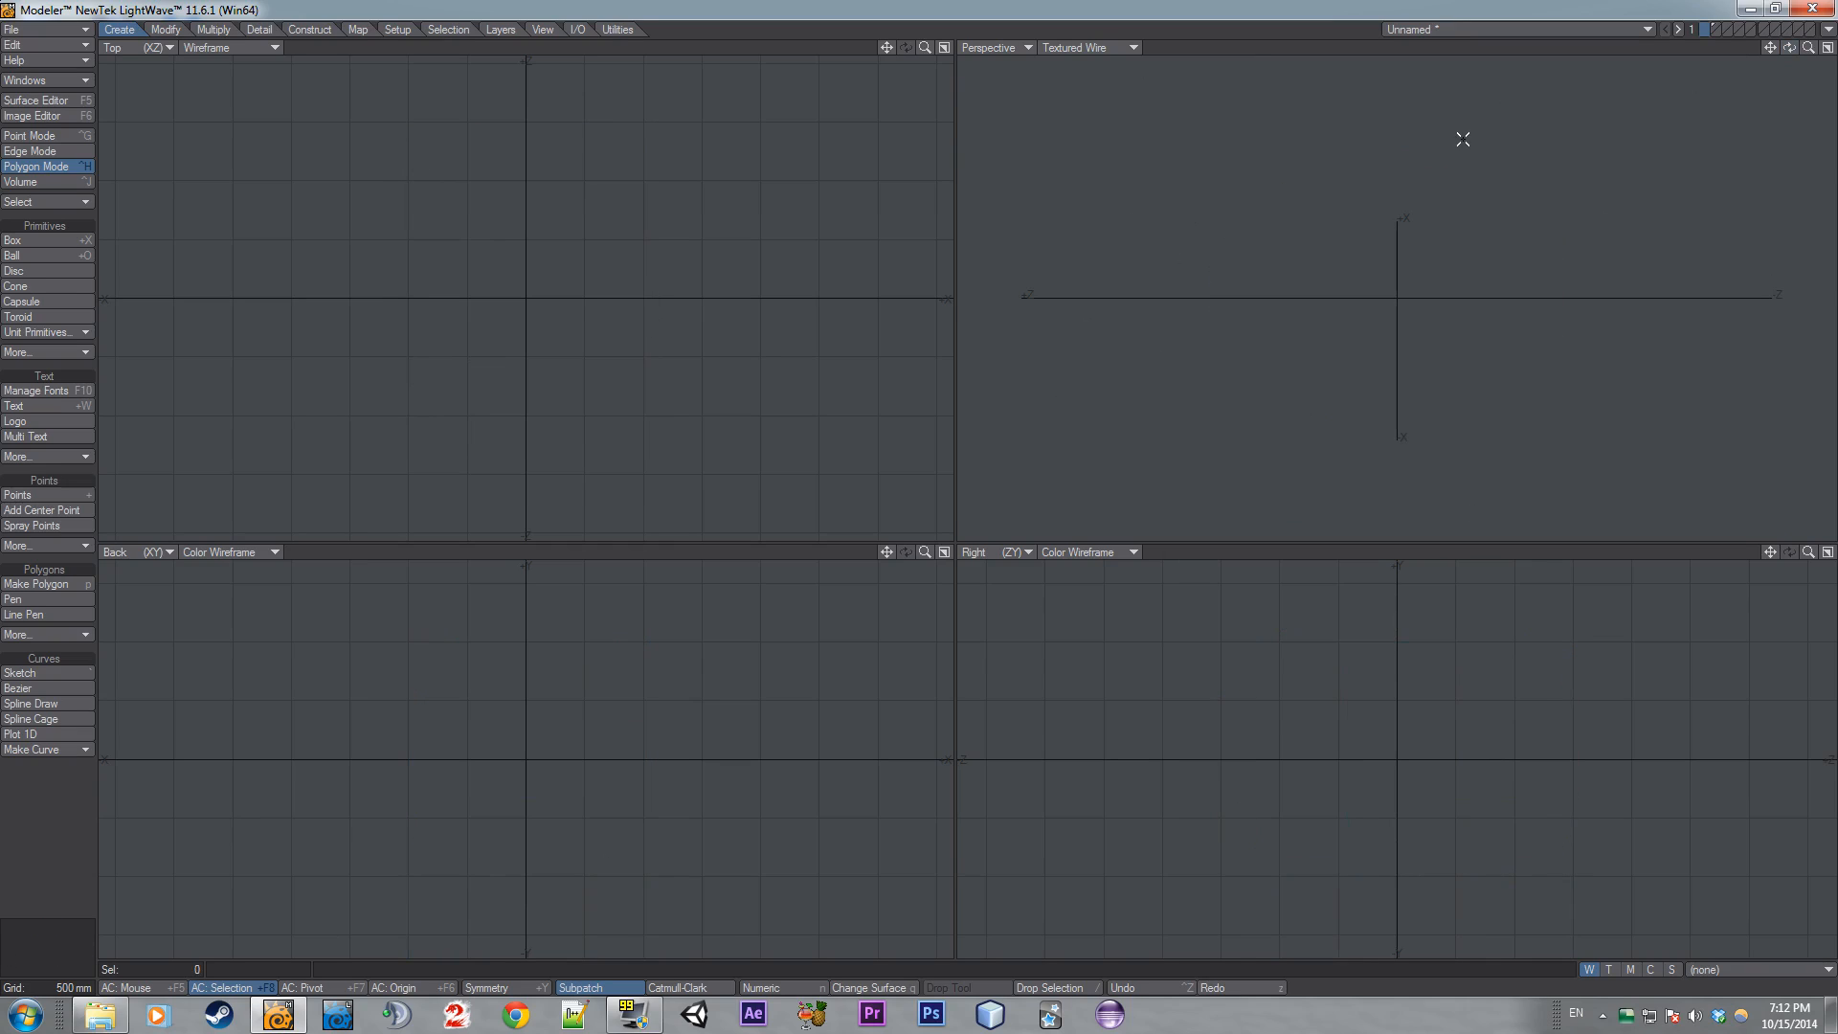
- Create a 1 m by 1 m by 1 m box with the numeric Box tool
left_click(30, 240)
key("n")
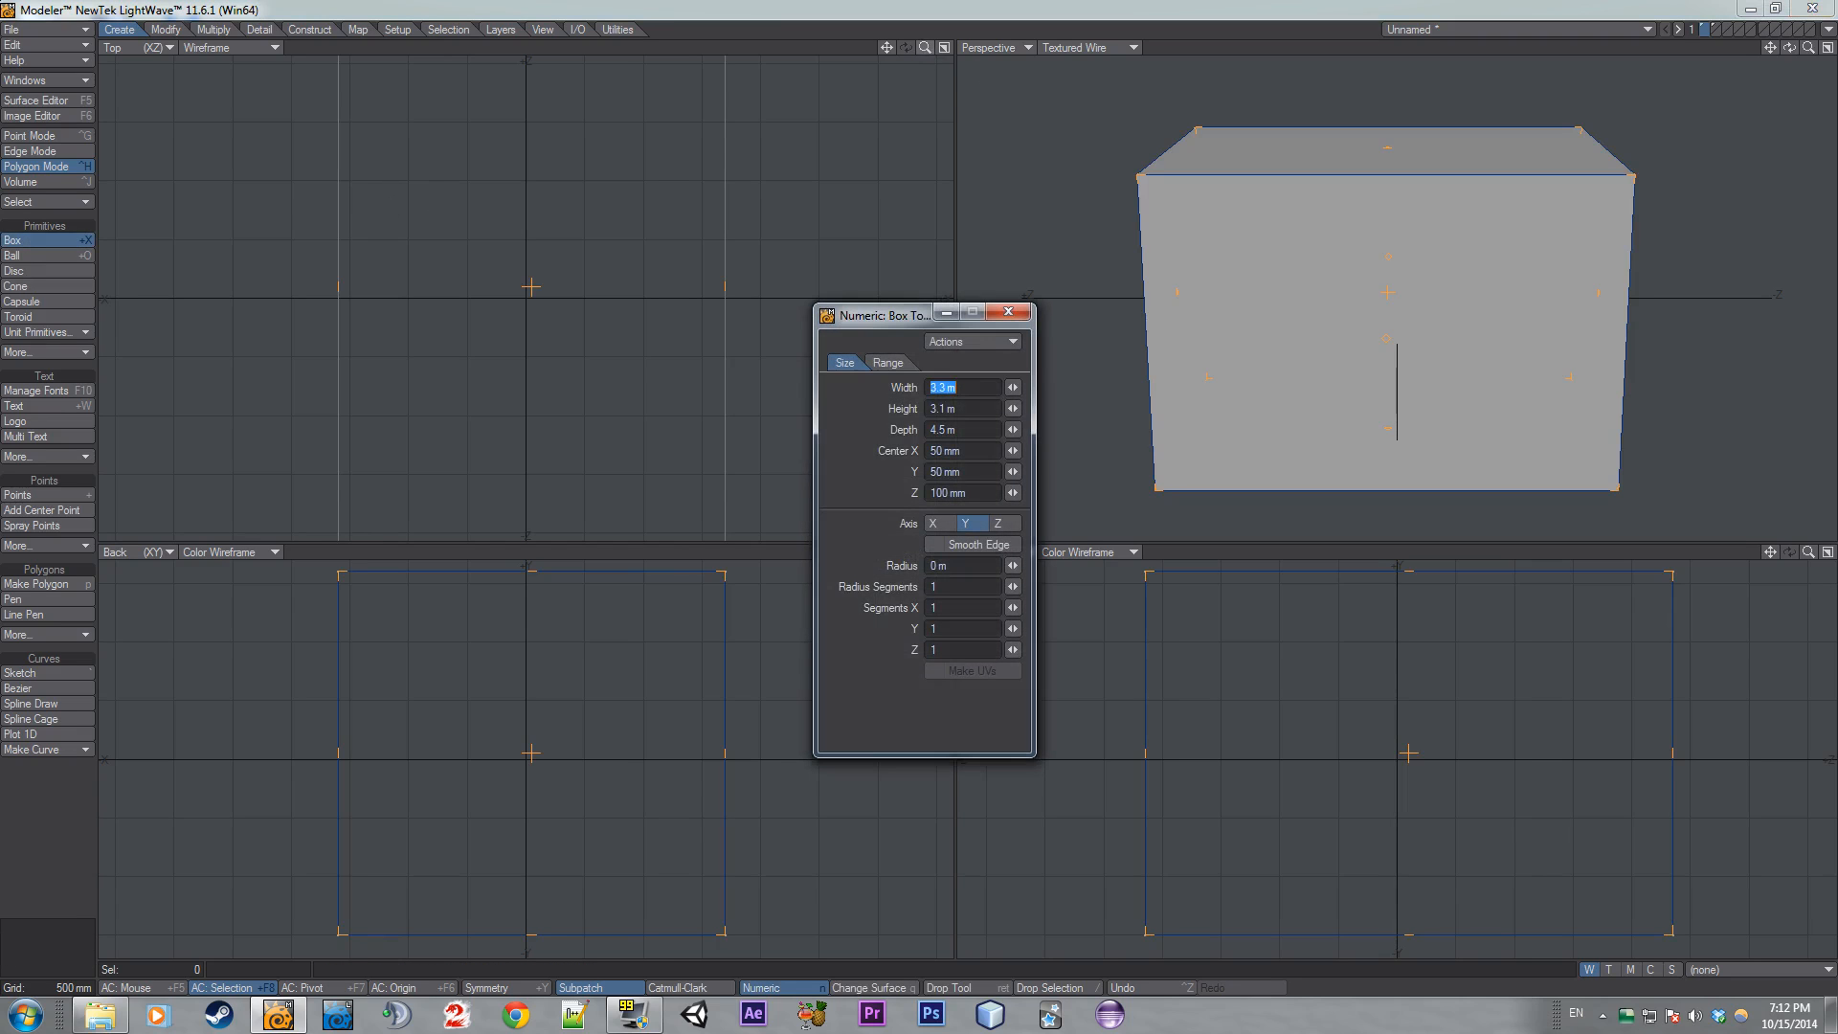
key("a")
key("Tab")
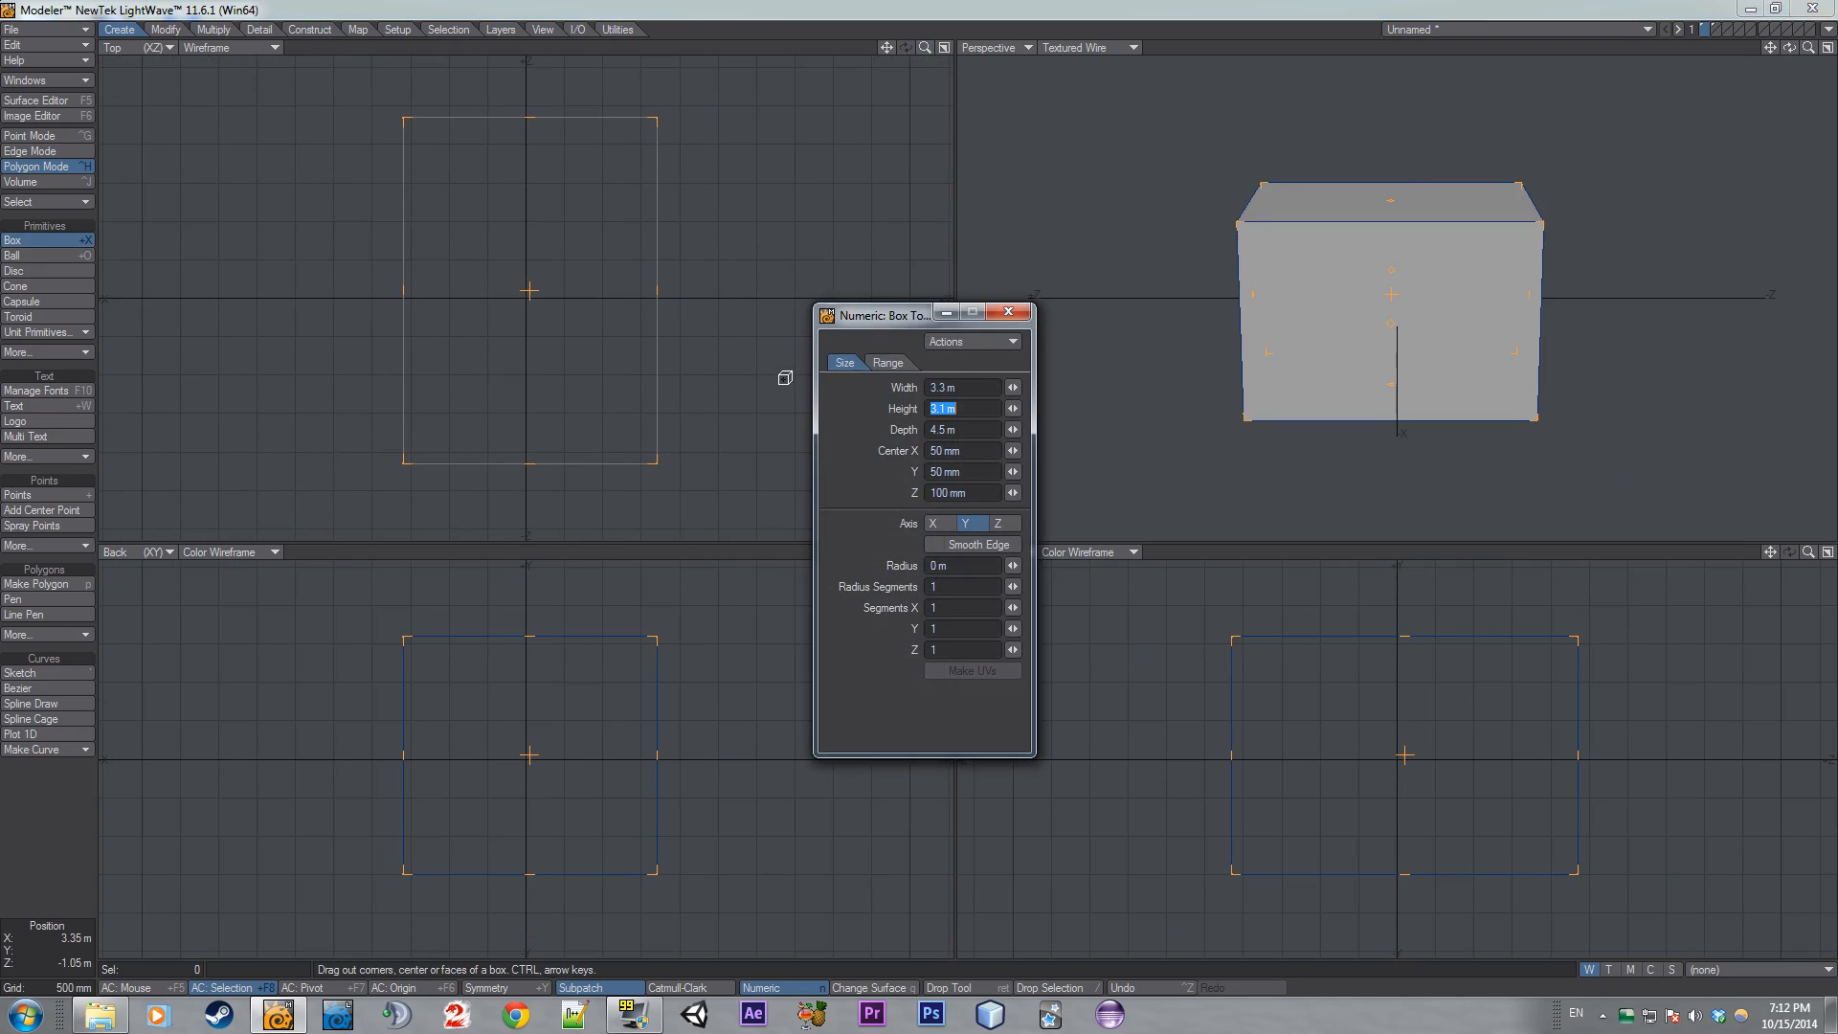
key("Left")
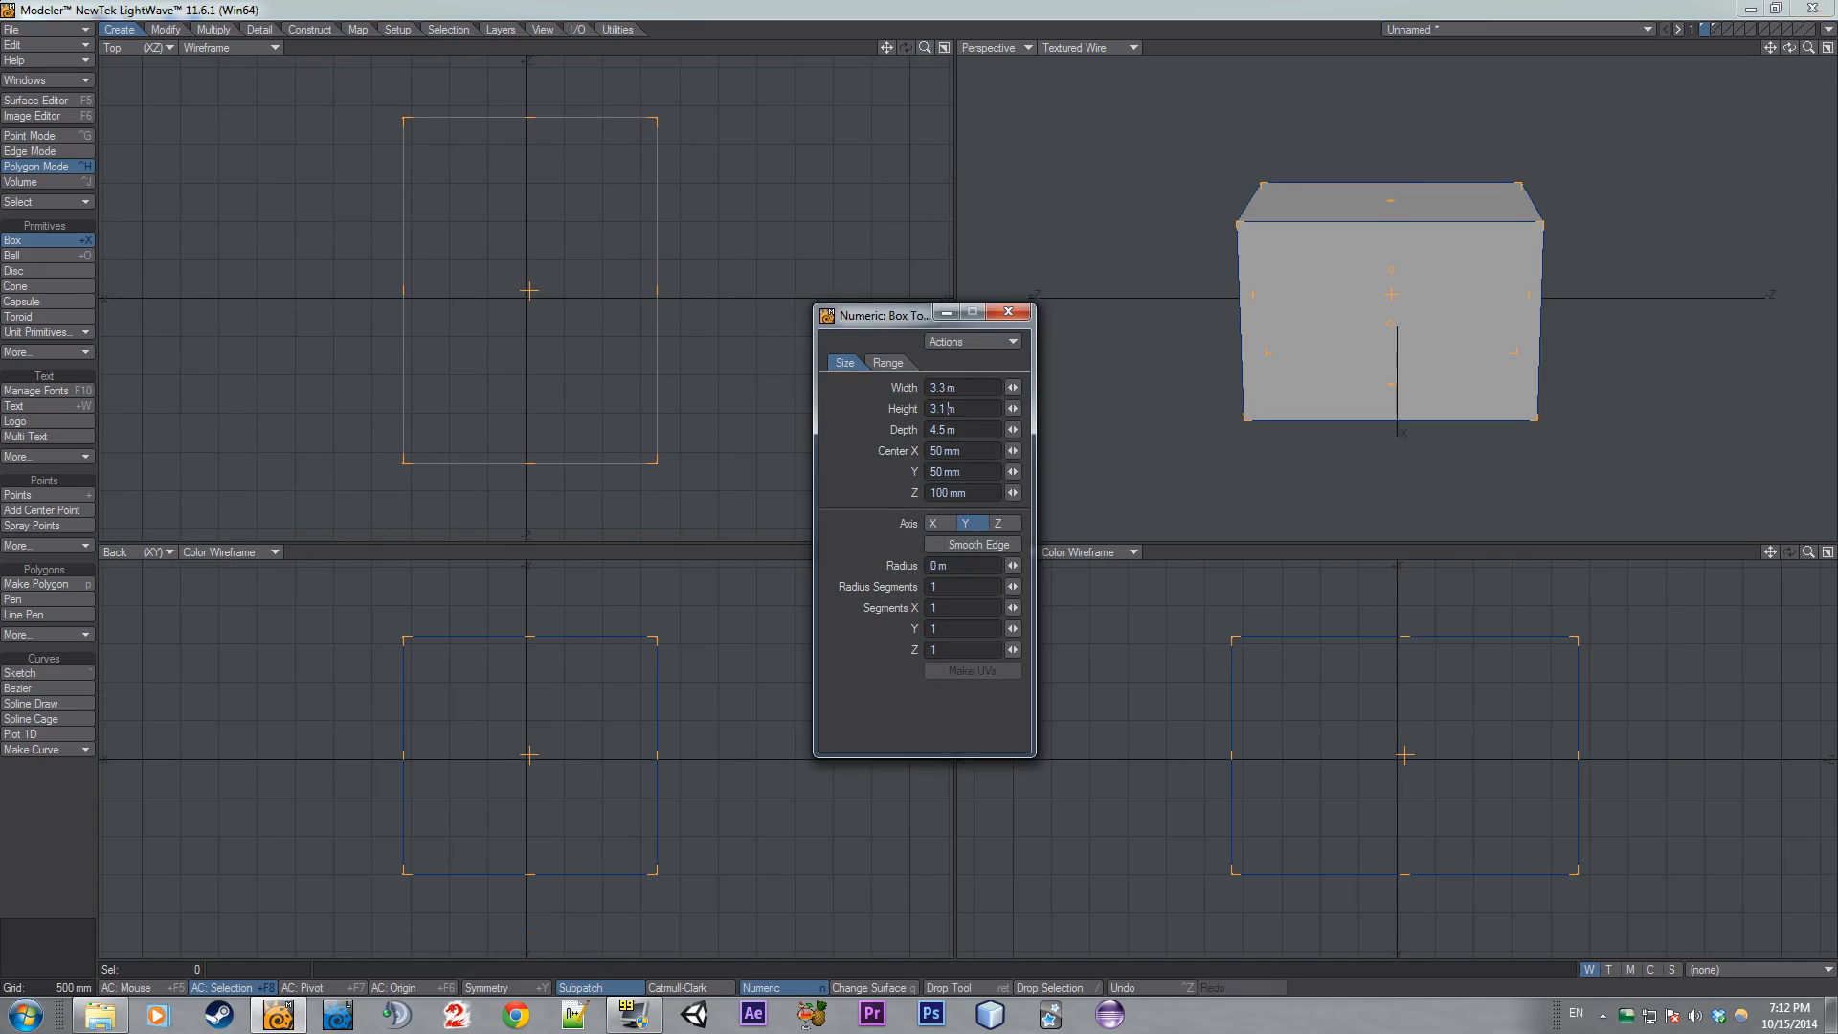
key("shift+Tab")
key("Tab")
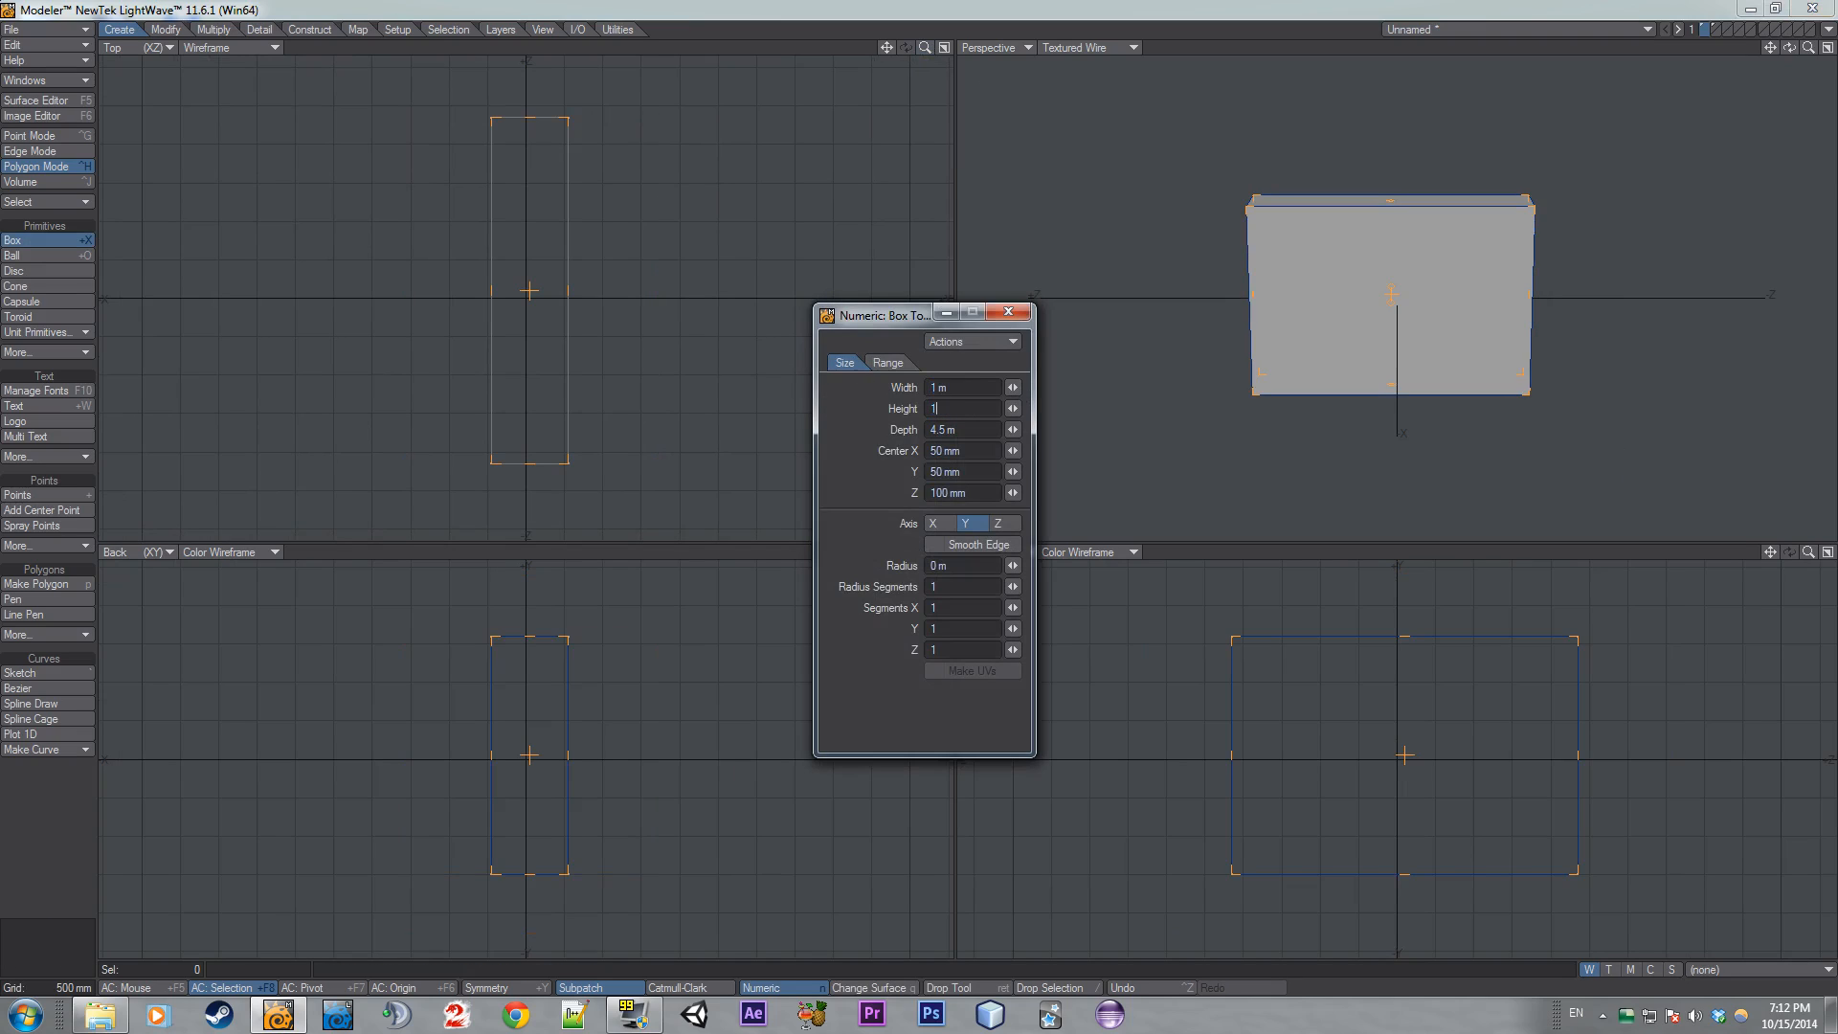
type("1")
key("Tab")
type("1")
key("Tab")
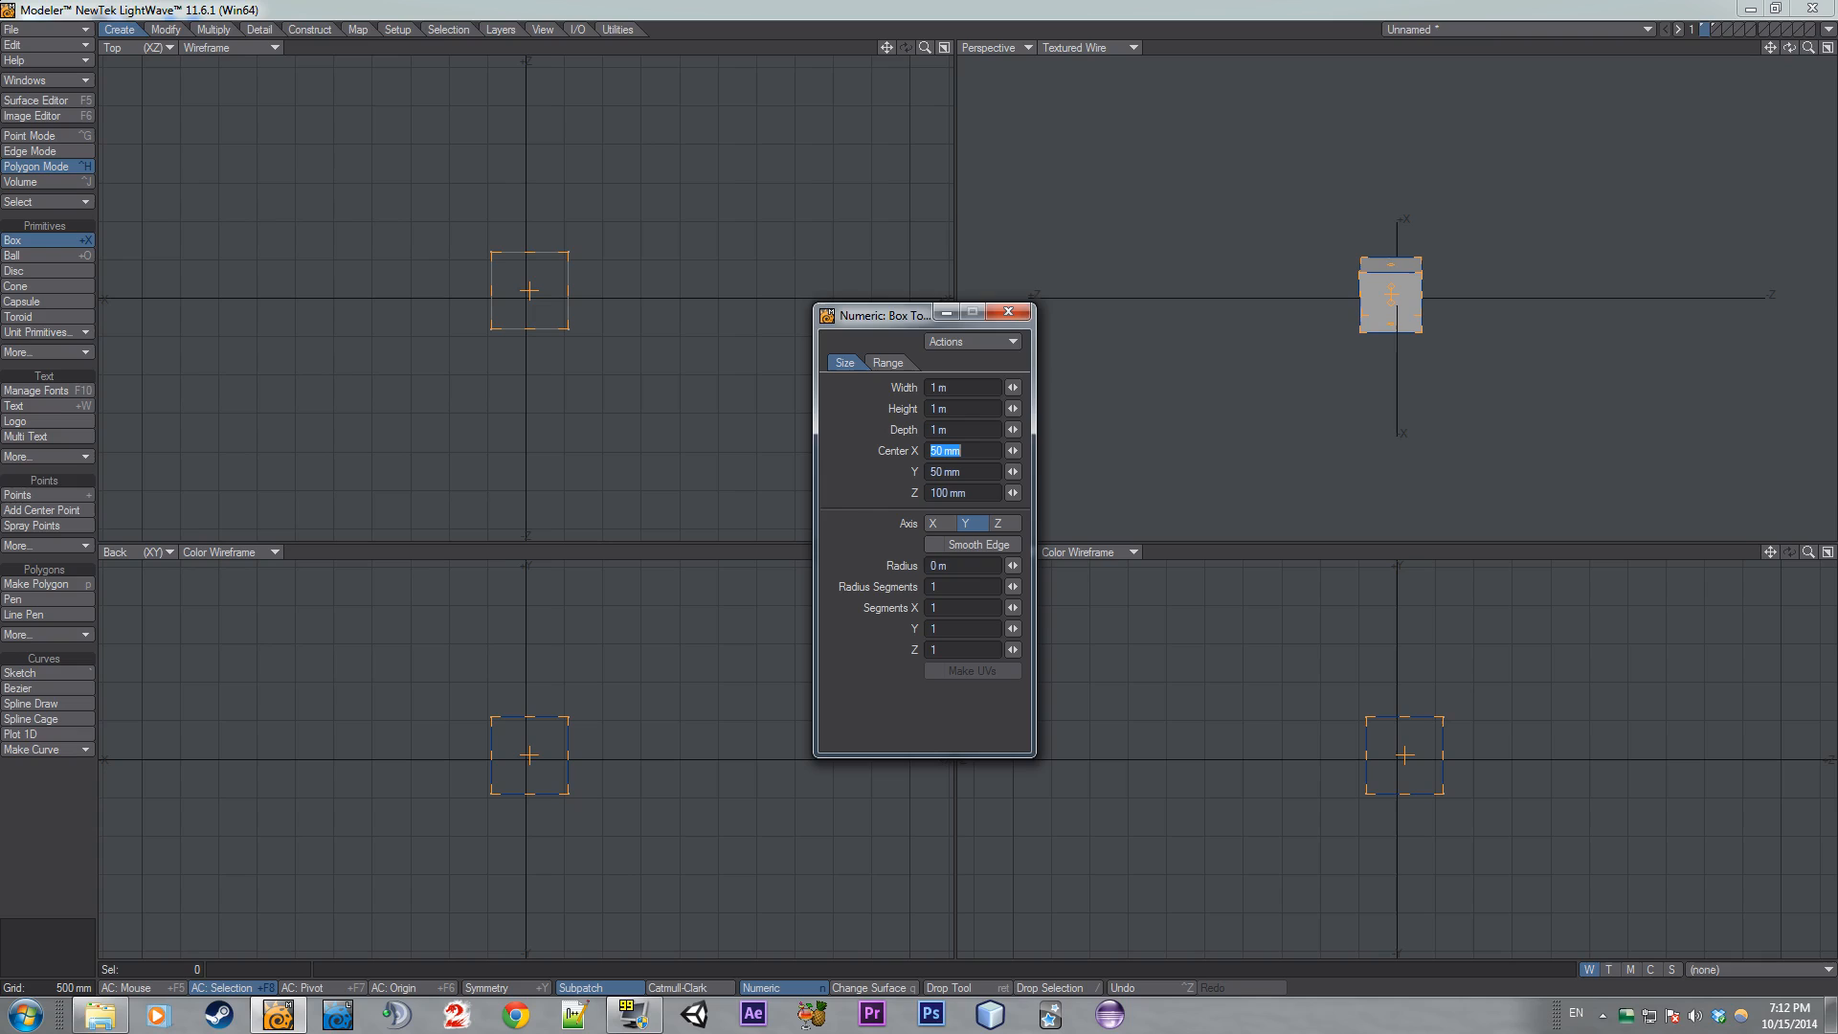
left_click(1008, 312)
key("Return")
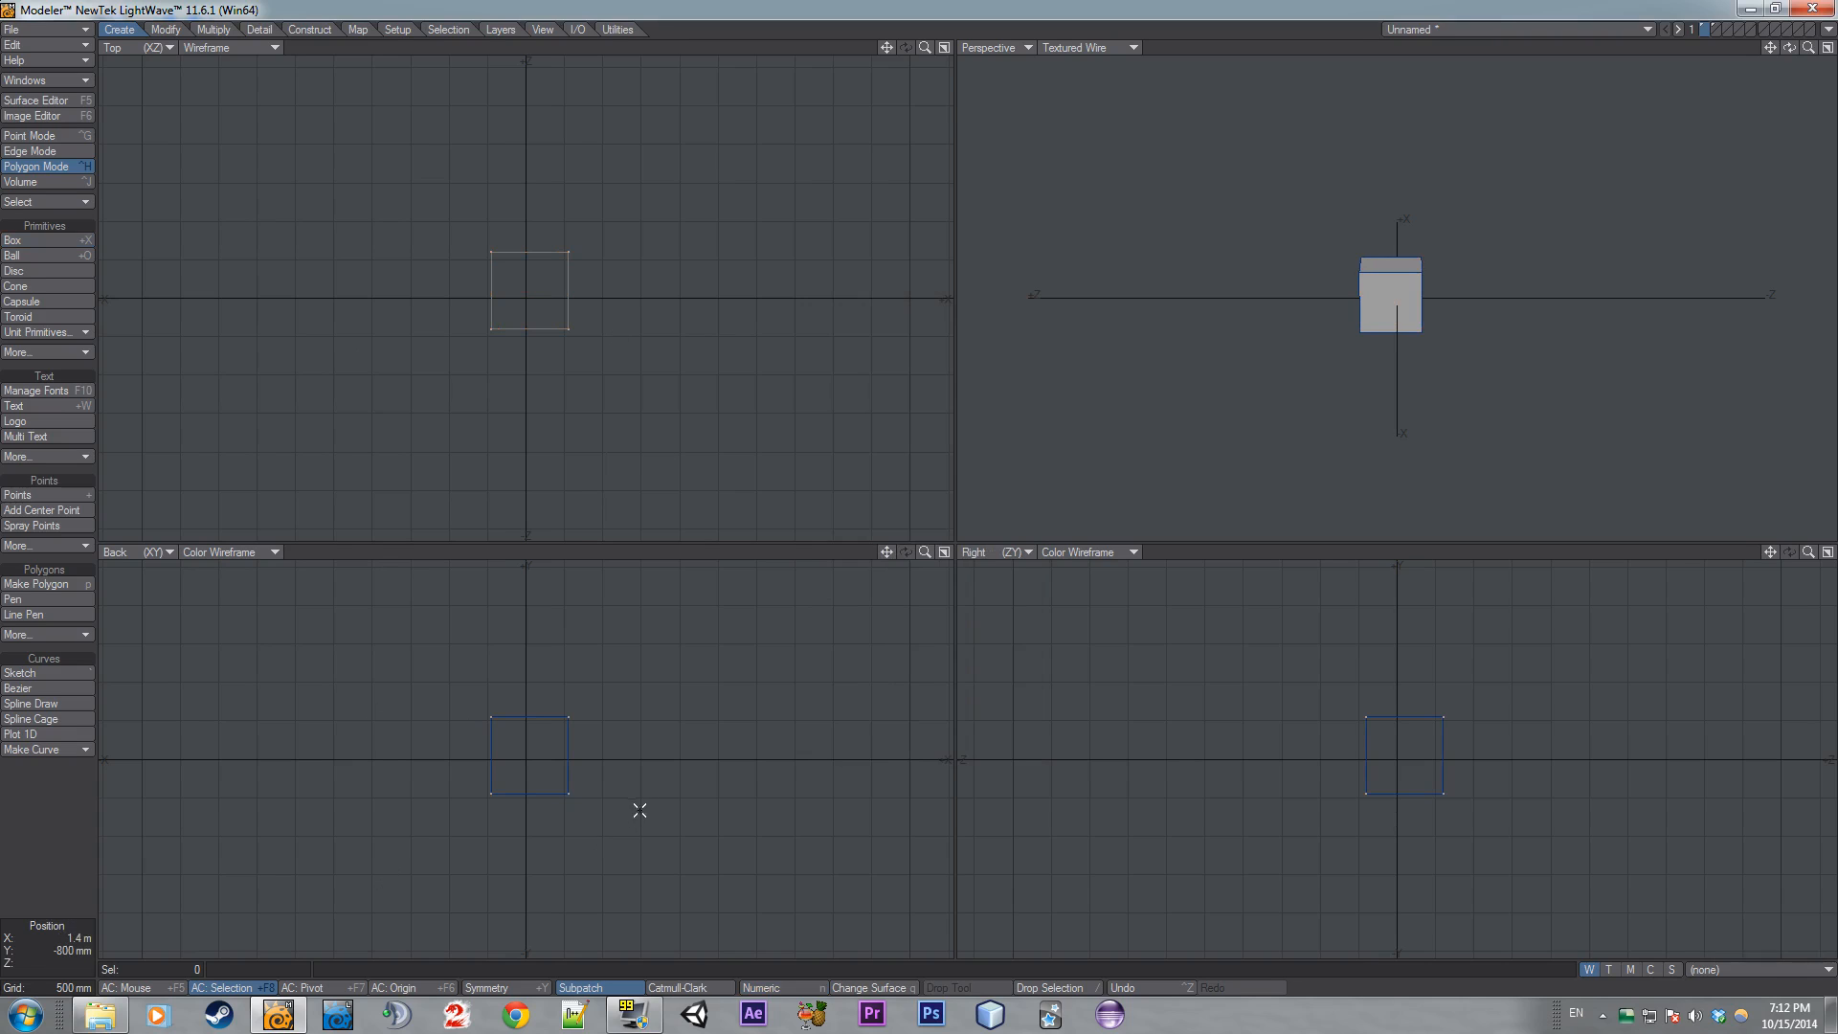
- Fit the view, subpatch and freeze the box, then undo the freeze
key("a")
key("Tab")
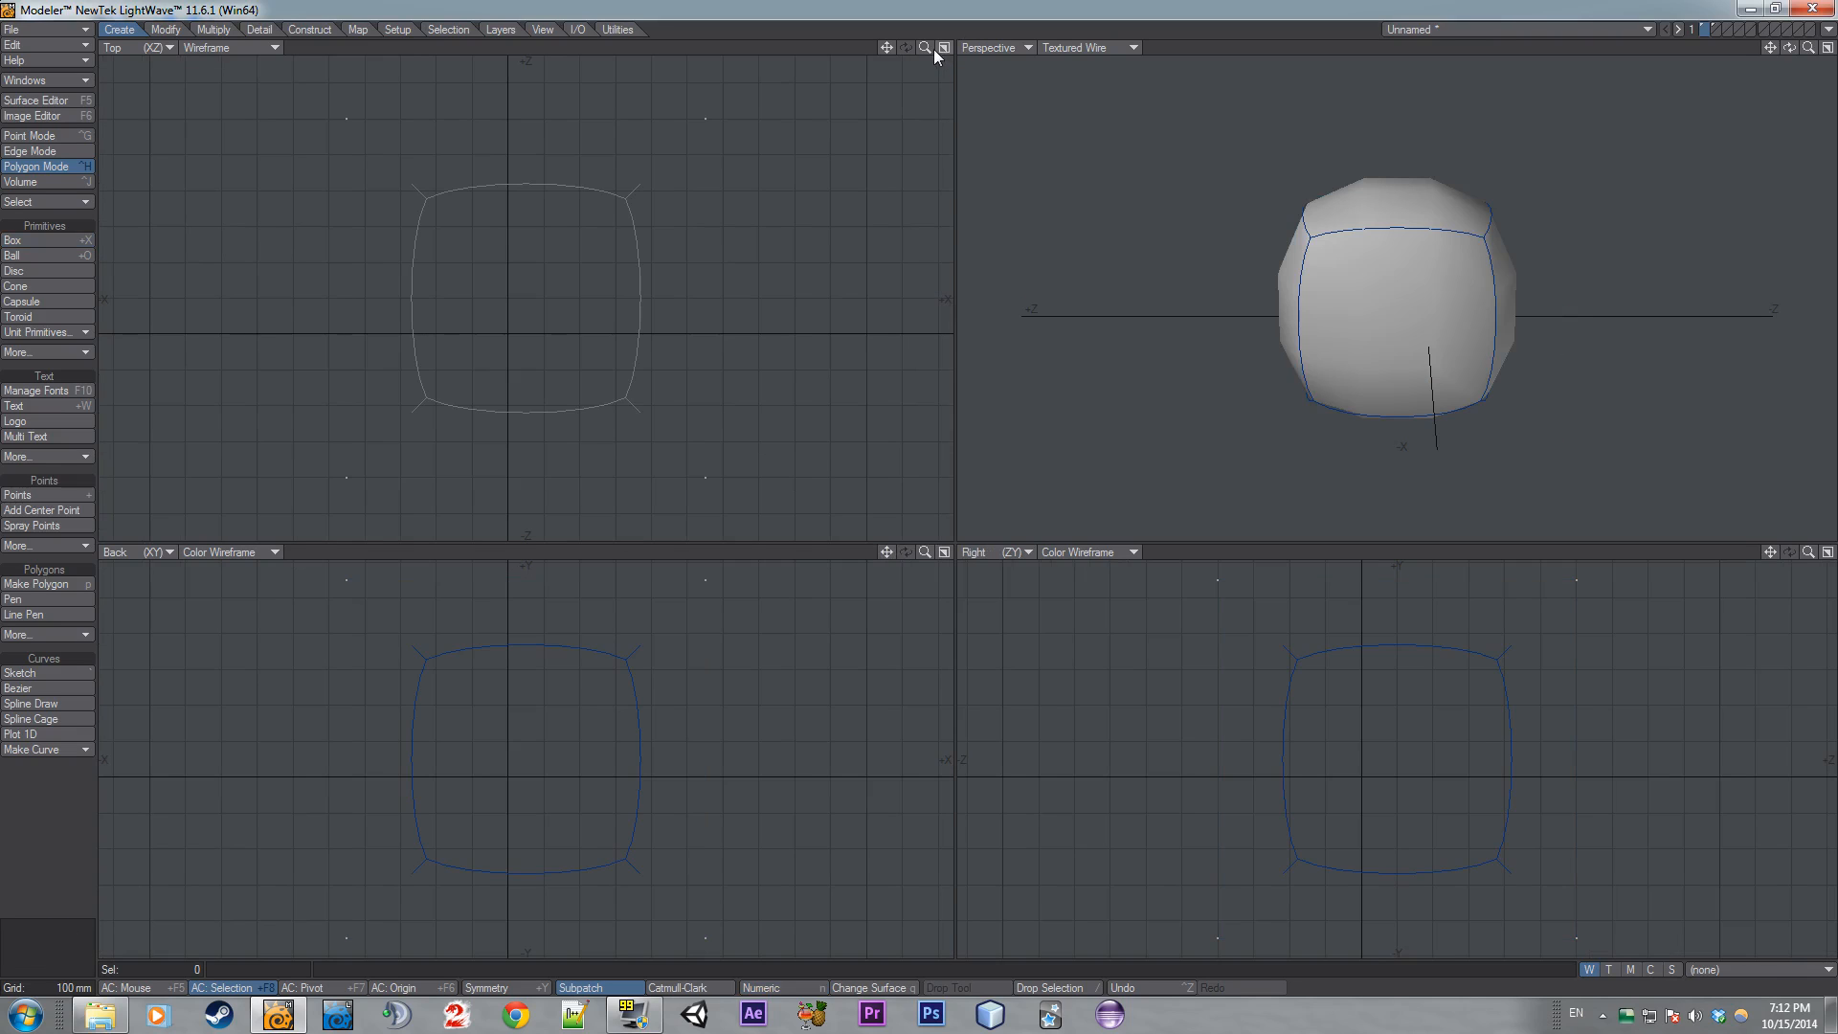
key("a")
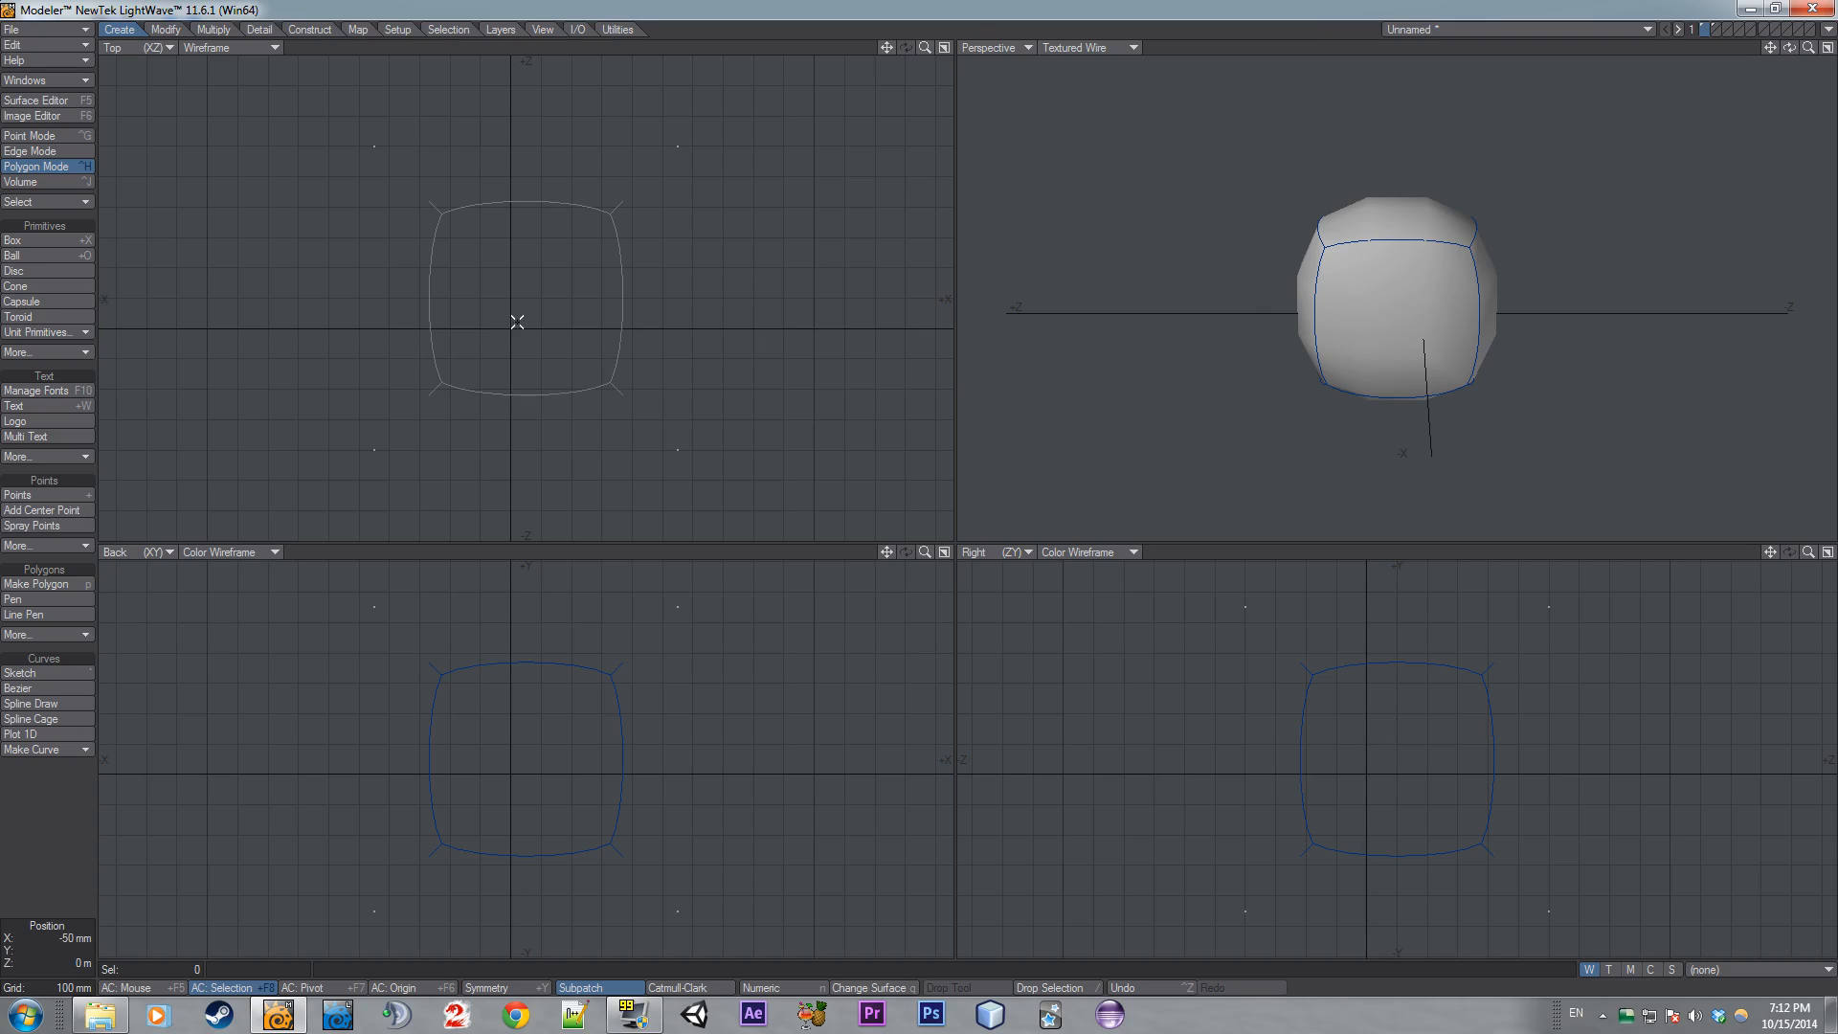
key("ctrl+d")
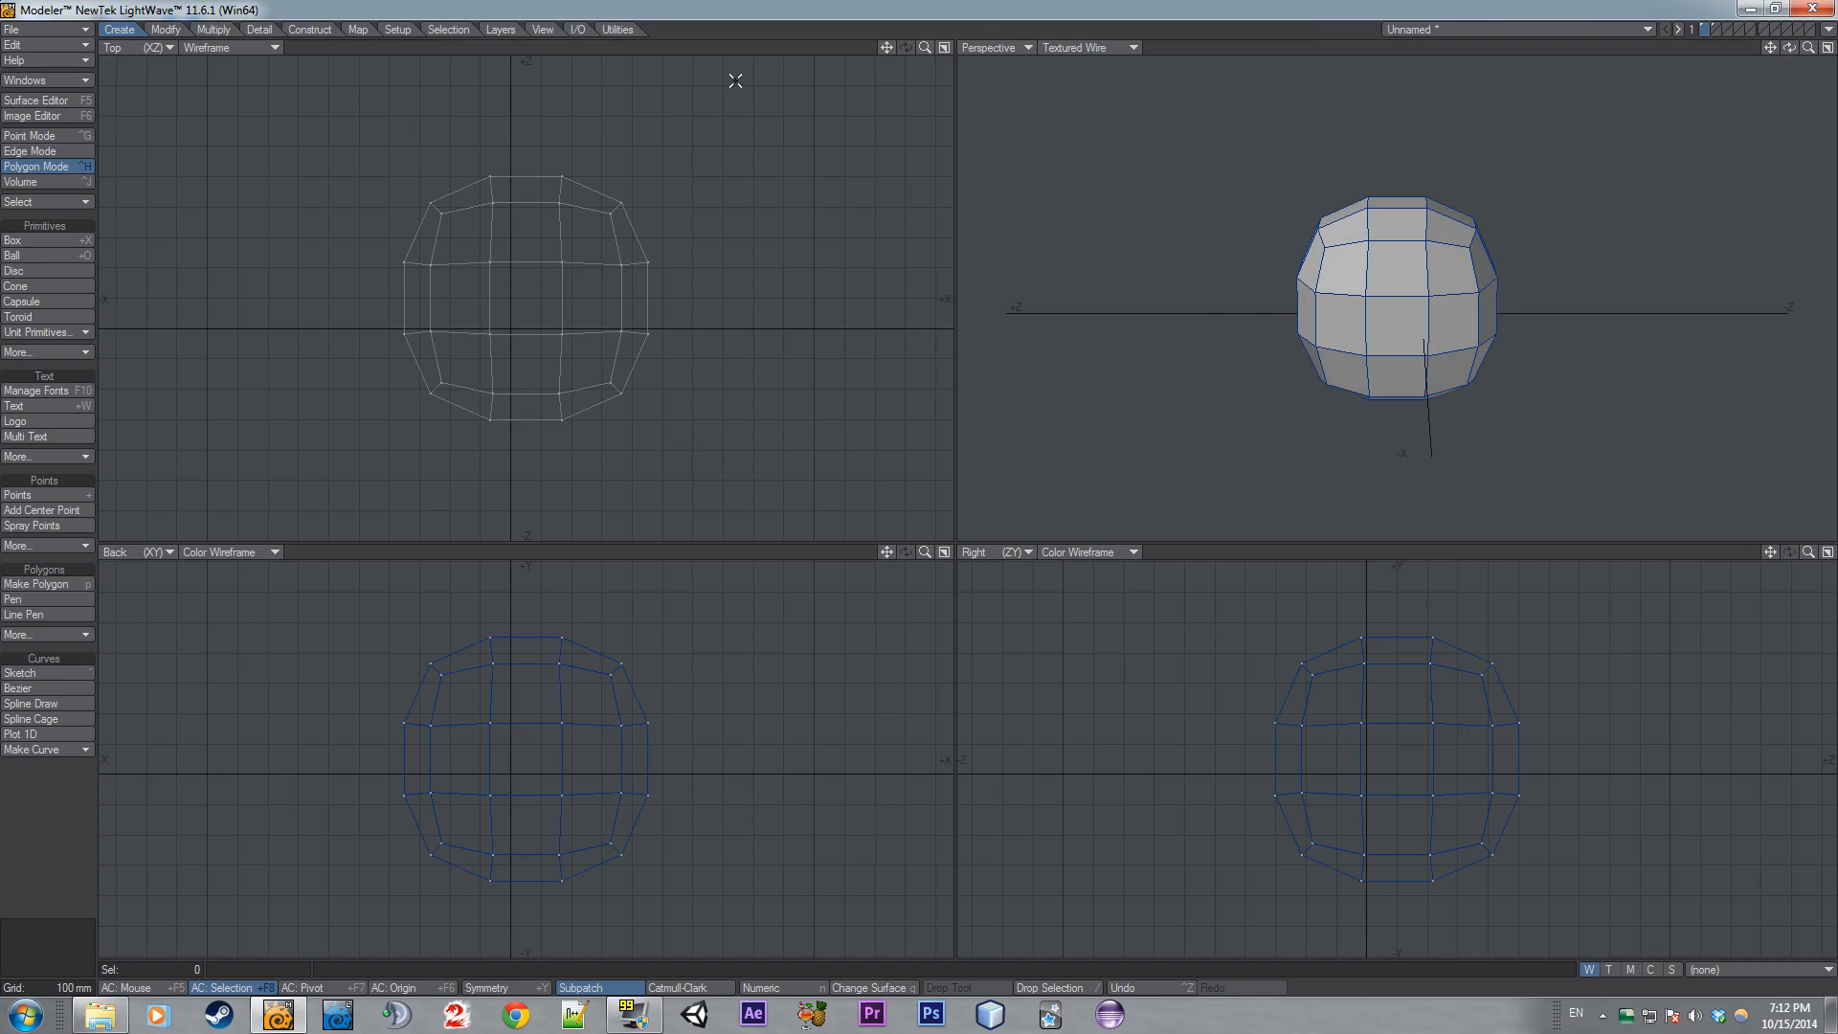
mouse_move(1424, 290)
left_mouse_down()
mouse_move(1369, 268)
mouse_move(1399, 325)
mouse_move(1354, 369)
mouse_move(1312, 320)
left_mouse_up()
mouse_move(1466, 309)
left_mouse_down()
mouse_move(1337, 354)
mouse_move(1439, 385)
left_mouse_up()
key("ctrl+z")
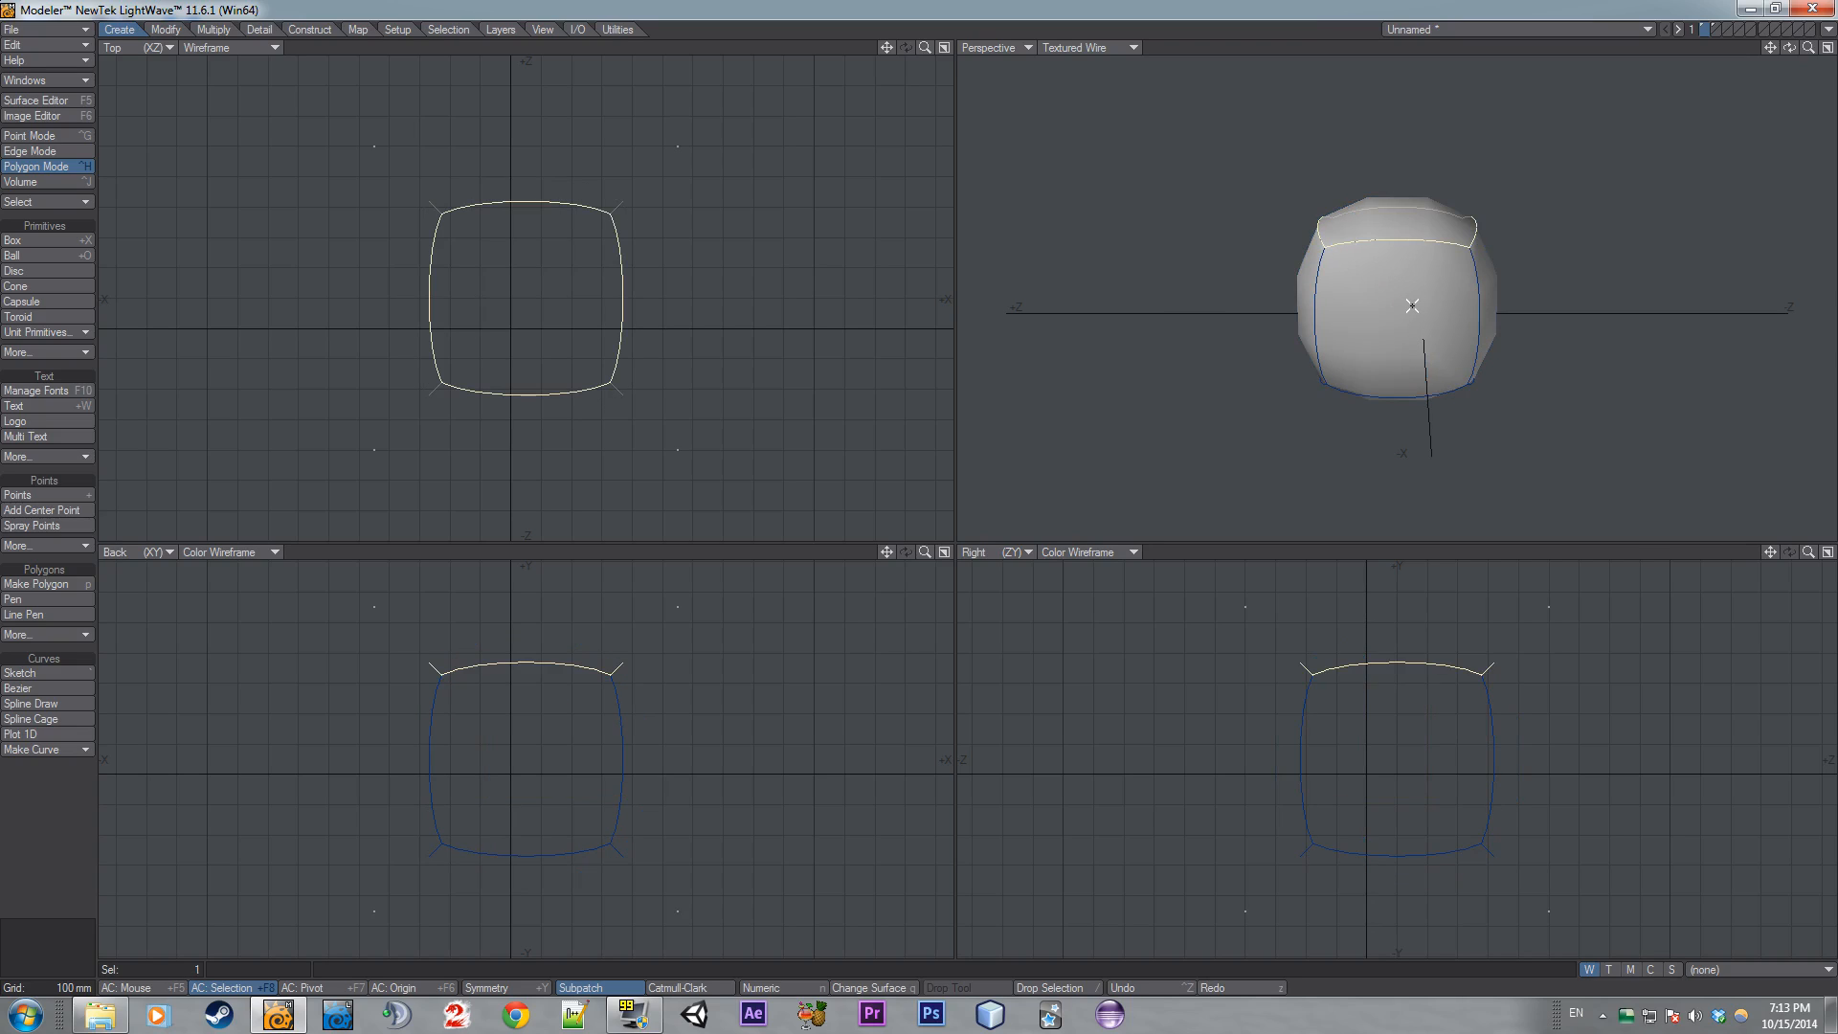
- Clear the polygon selection and freeze the subpatched box into polygons
left_click(1369, 297)
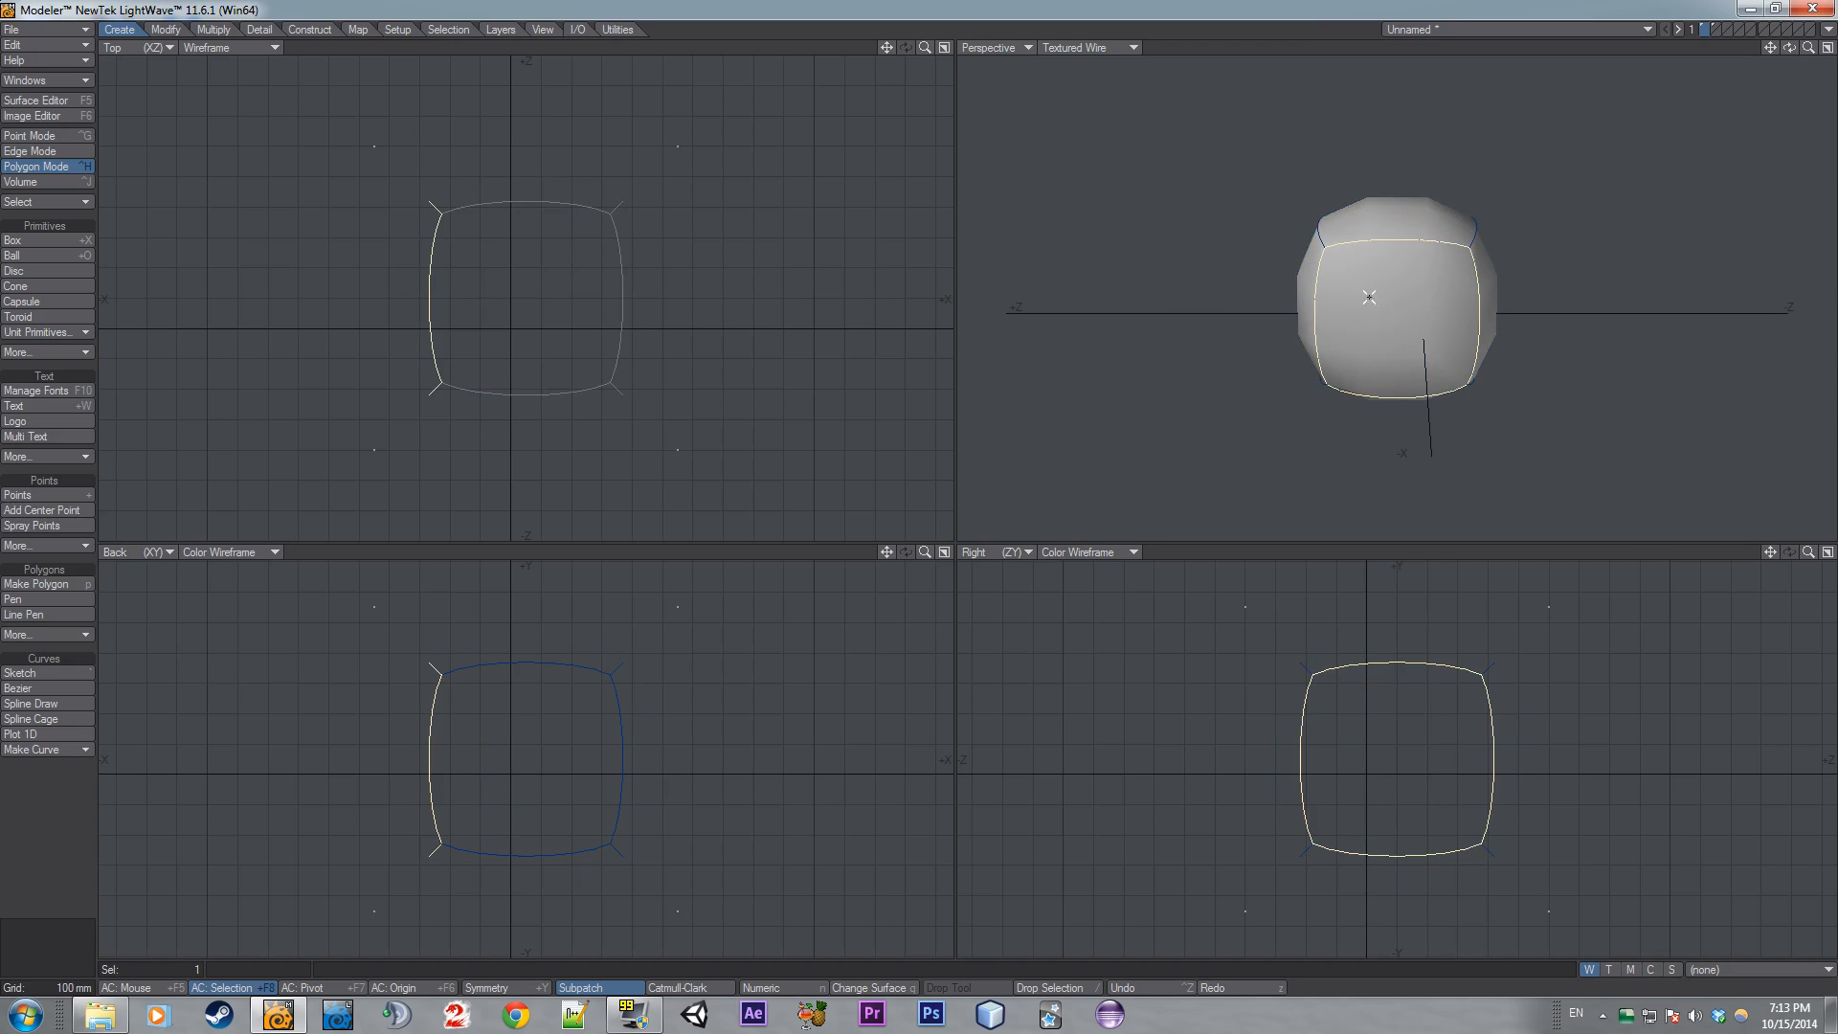
left_click(1311, 290)
left_click(1308, 286)
left_click(1309, 295)
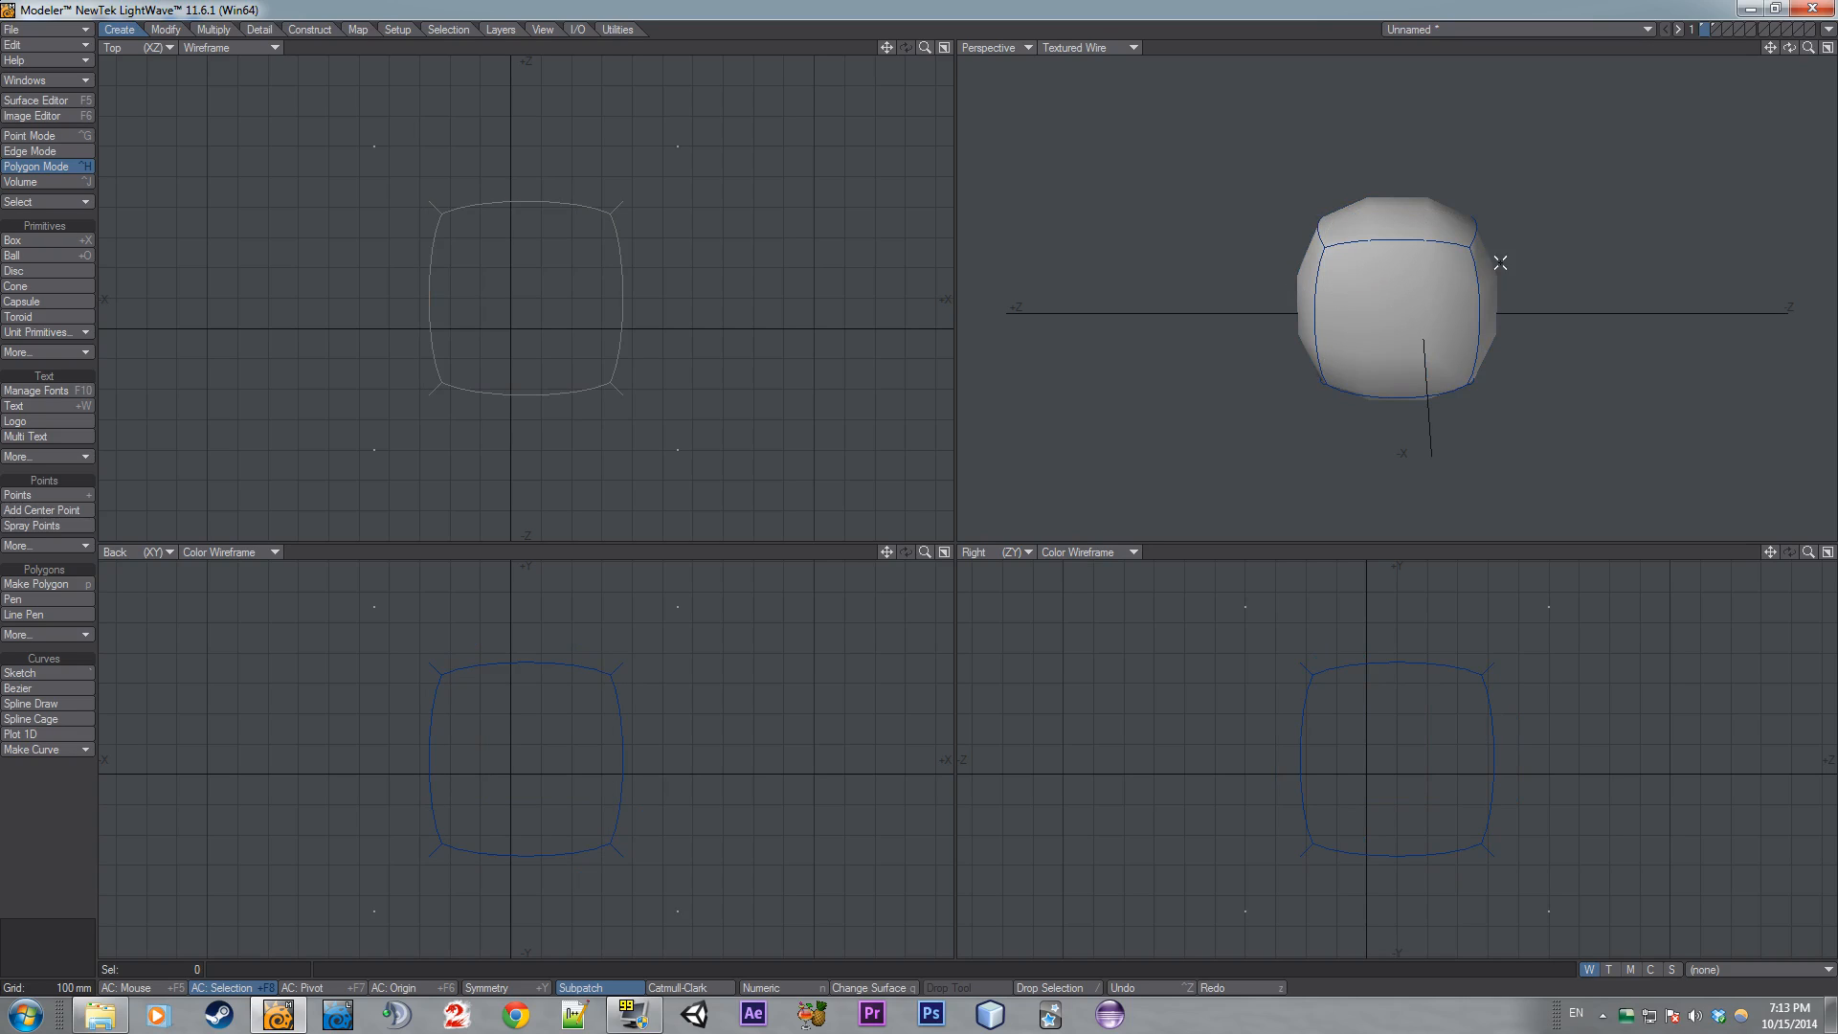
key("ctrl+d")
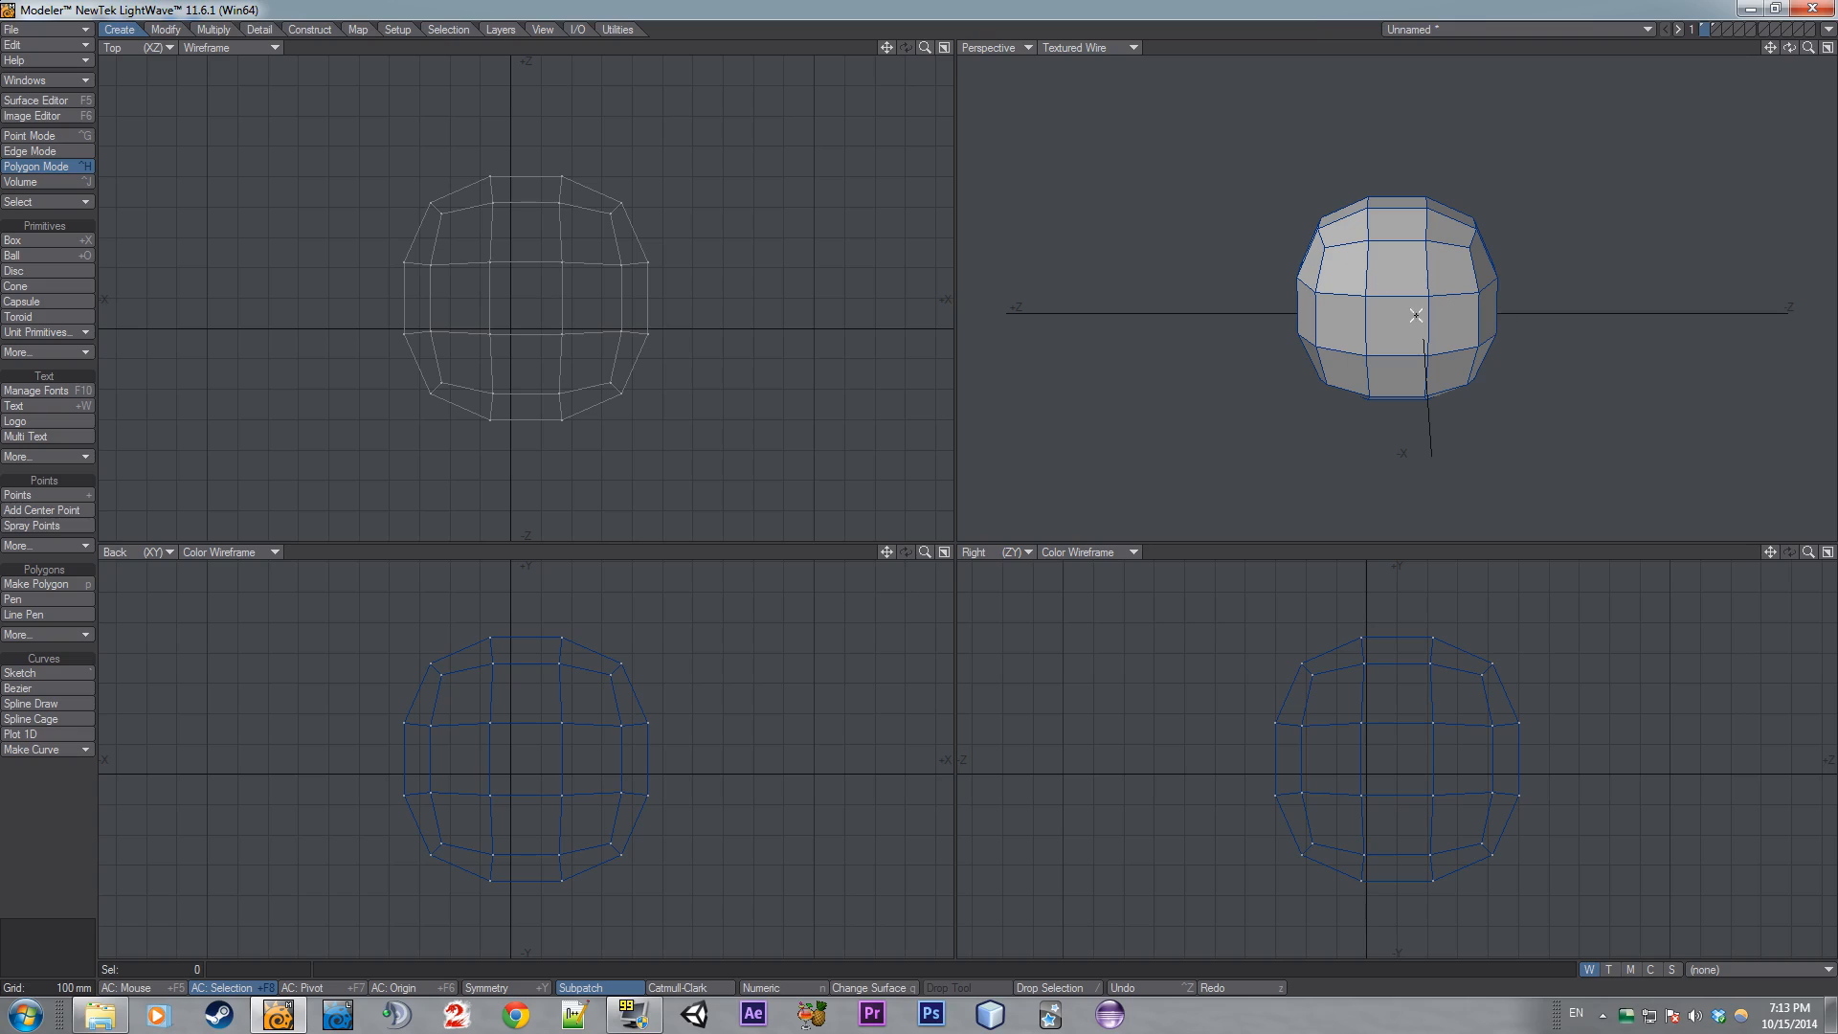
- Orbit around the frozen mesh, then undo the freeze and turn off subpatch to show the plain cage
mouse_move(1419, 316)
left_mouse_down()
mouse_move(1445, 277)
mouse_move(1439, 350)
left_mouse_up()
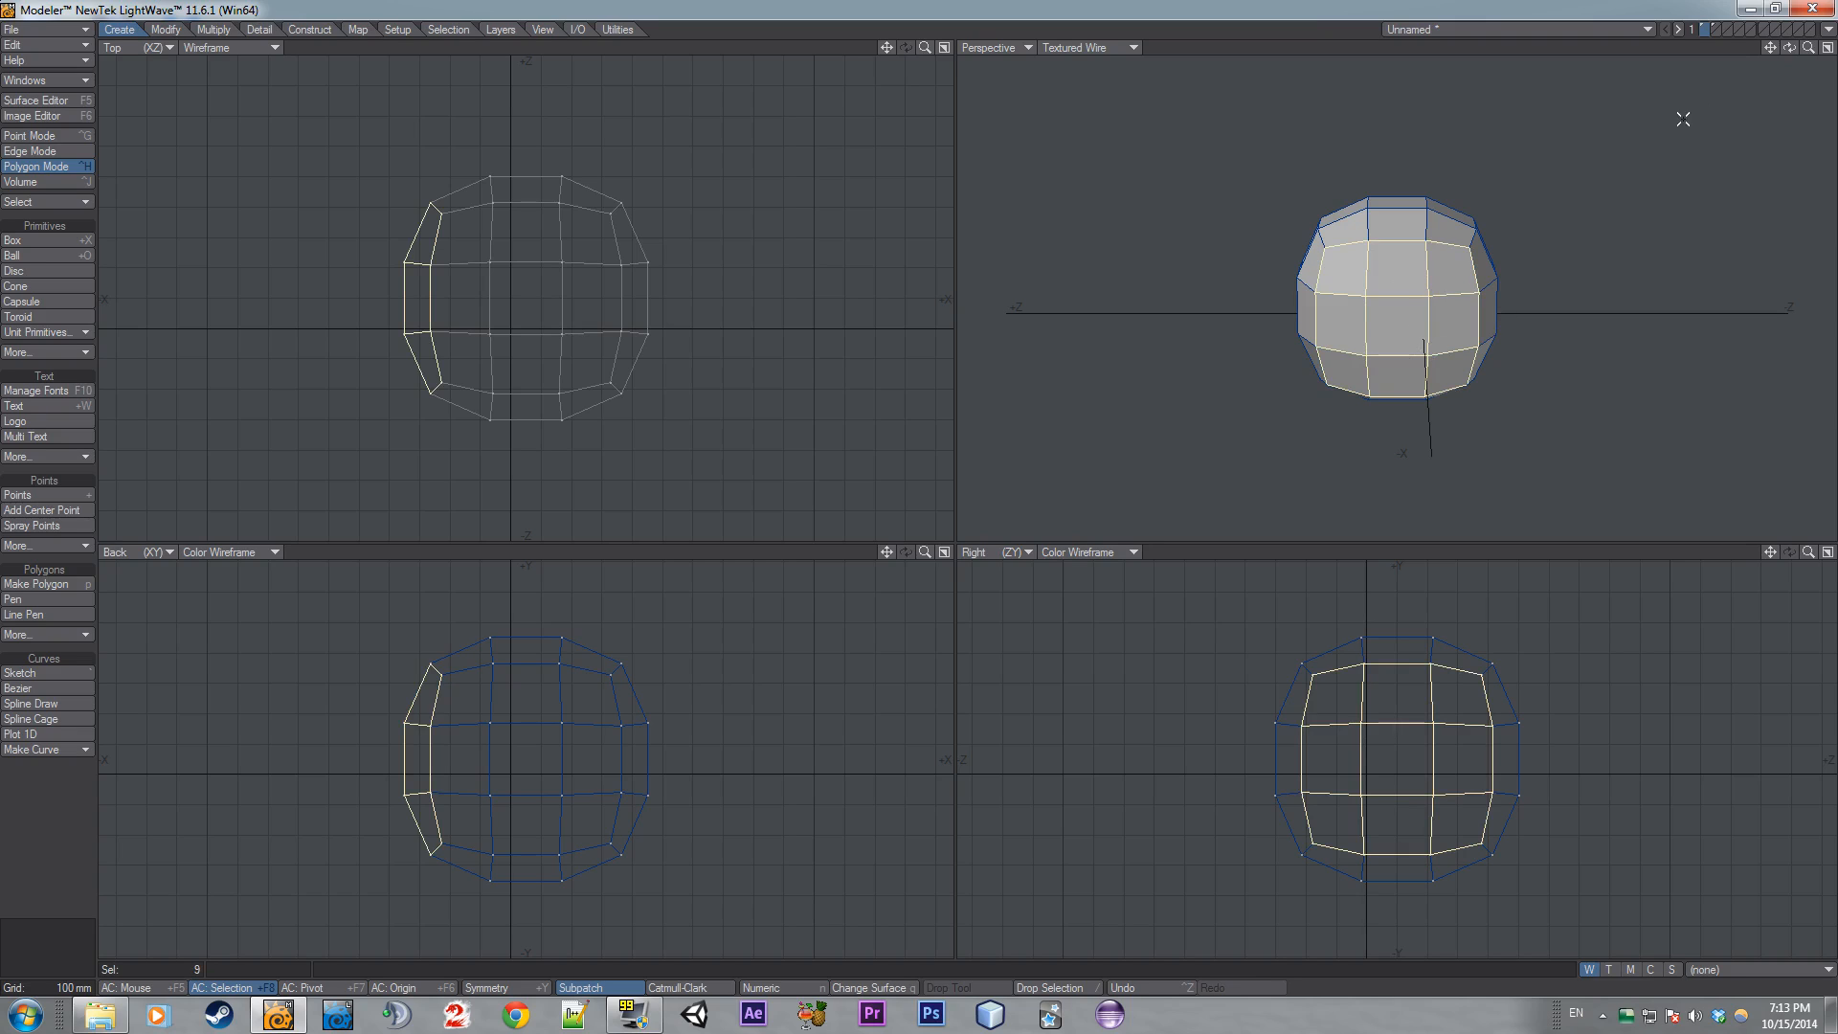
left_click_drag(1789, 47, 1795, 58)
left_click_drag(1506, 230, 1422, 239)
mouse_move(1431, 310)
left_mouse_down()
mouse_move(1474, 316)
mouse_move(1512, 355)
left_mouse_up()
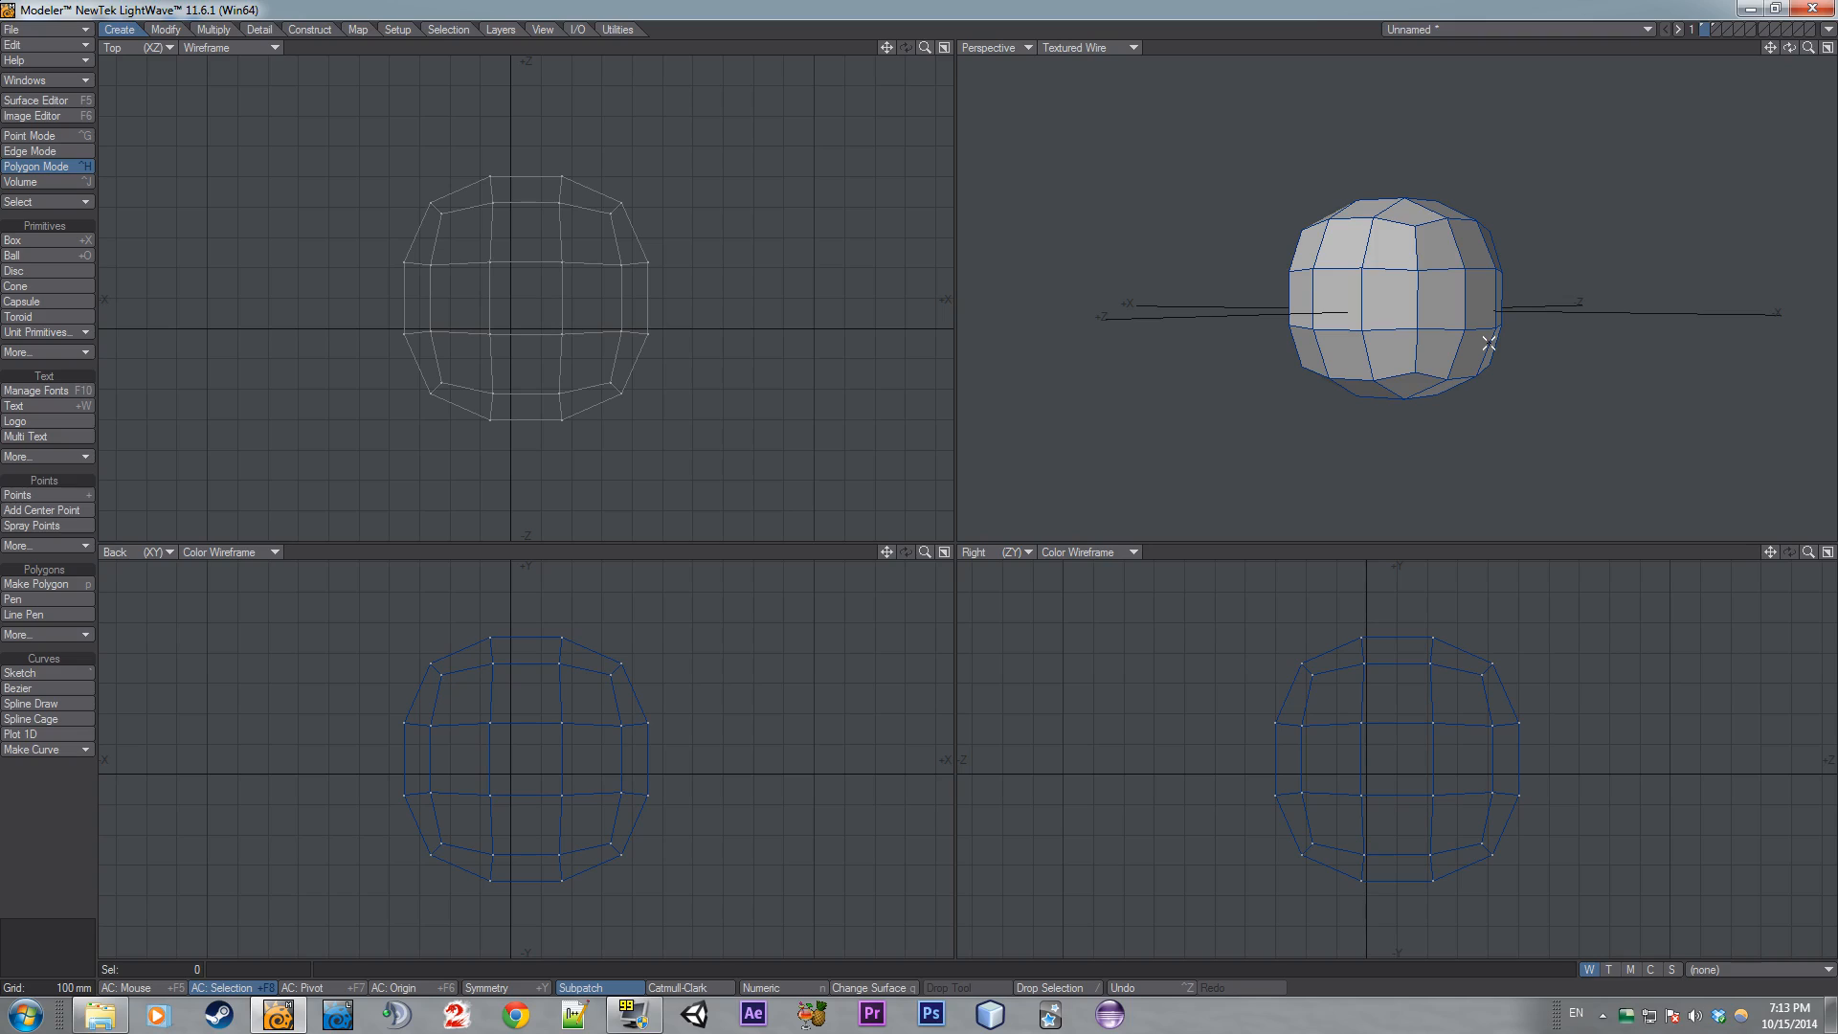
left_click_drag(1789, 48, 1709, 89)
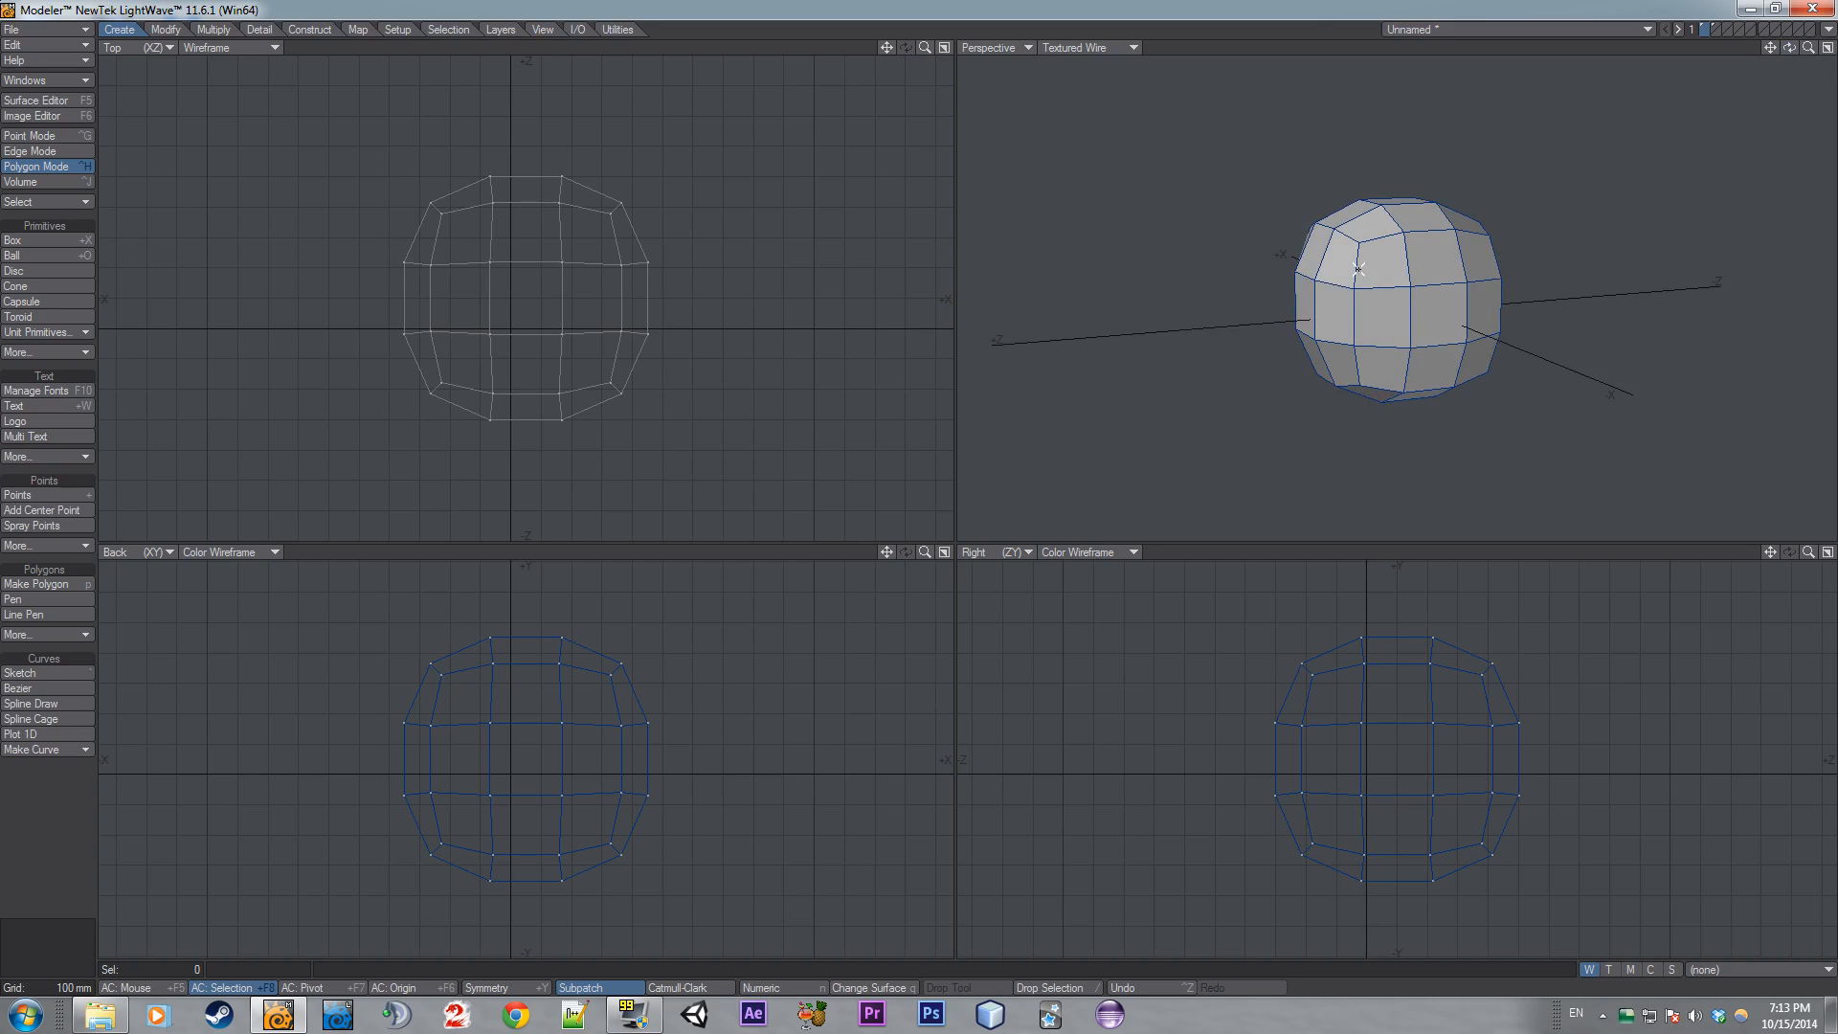
key("ctrl+z")
key("Tab")
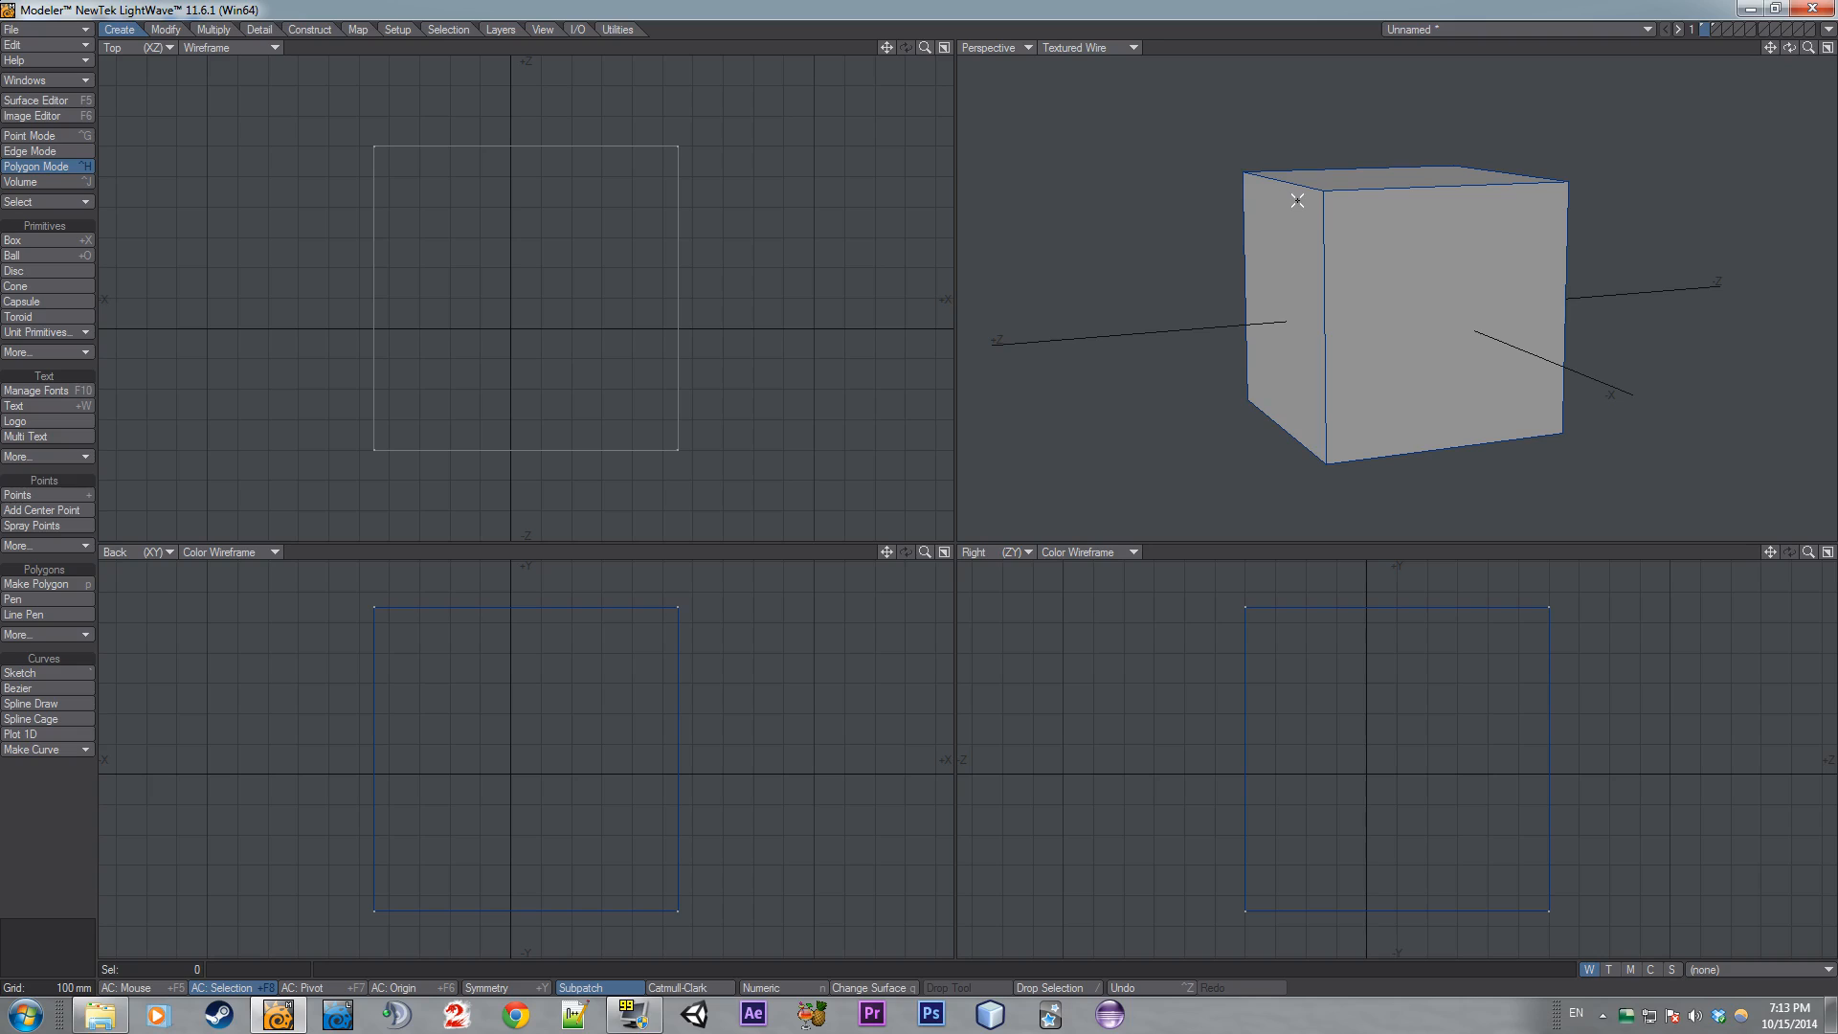
- Set Subpatch Divisions to 2 in the General Options and turn subpatch back on
key("o")
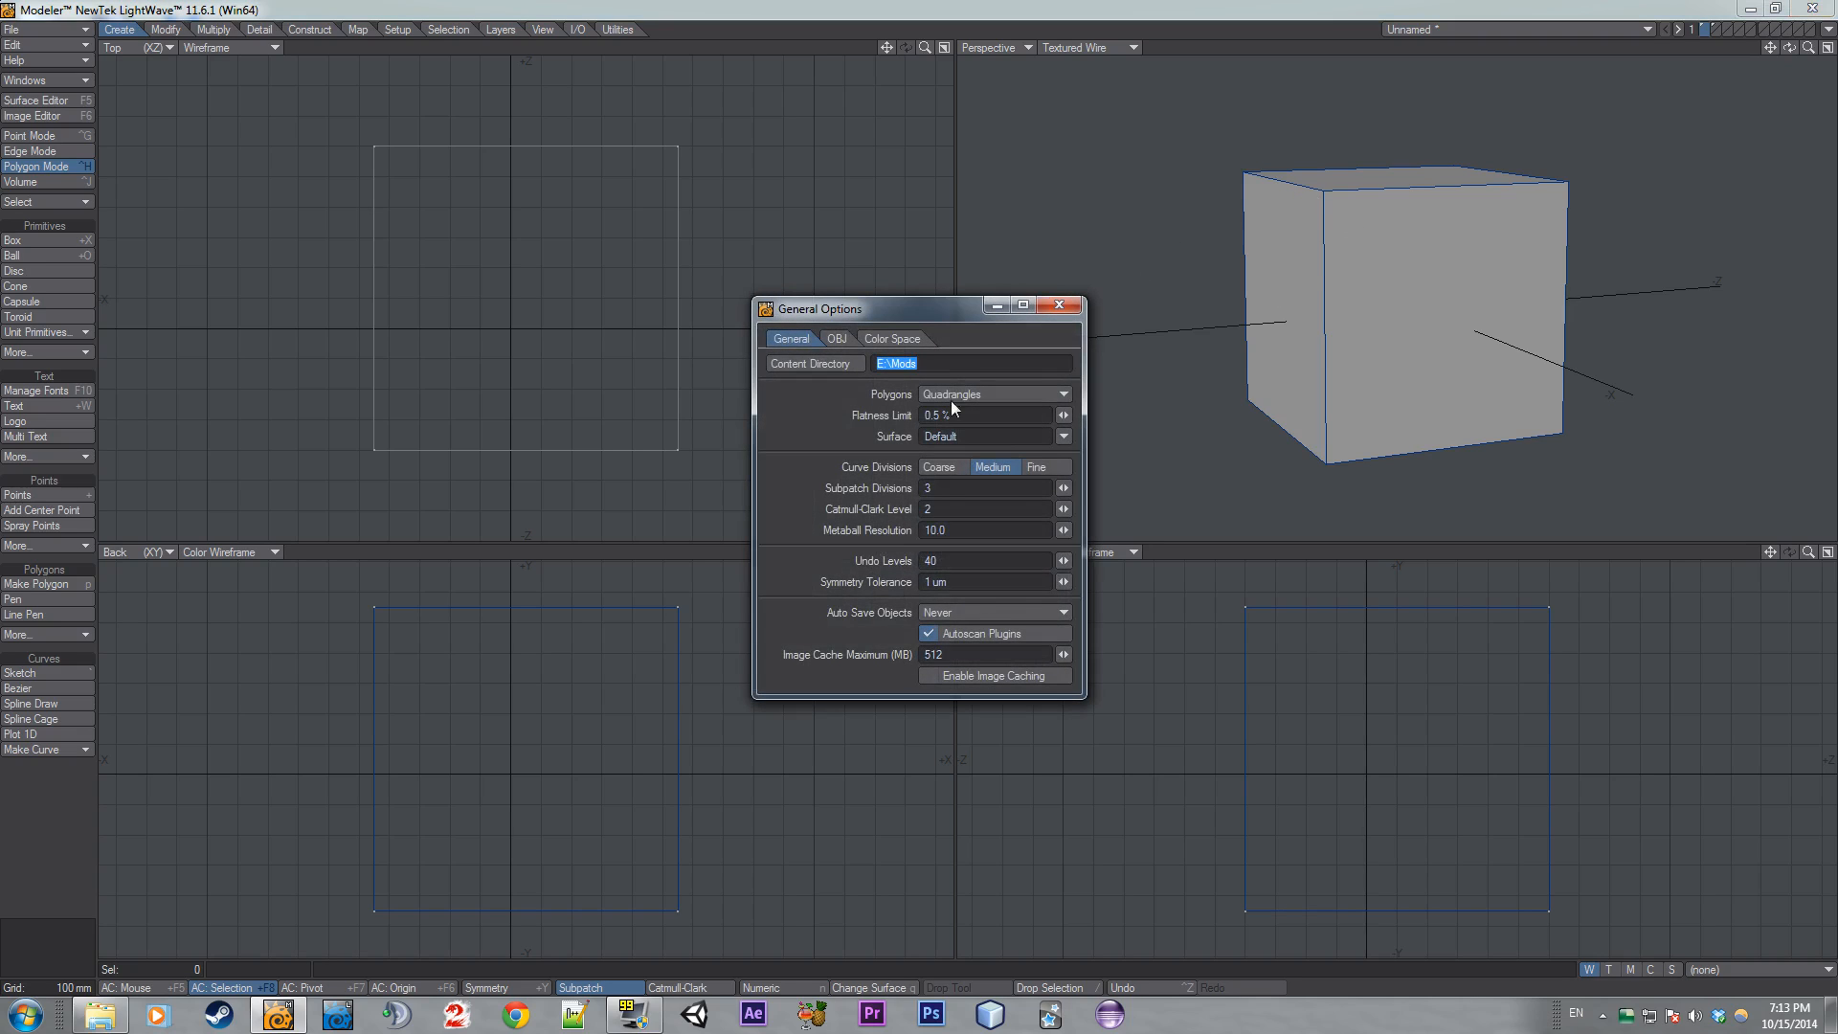
left_click_drag(1064, 488, 1048, 489)
key("Tab")
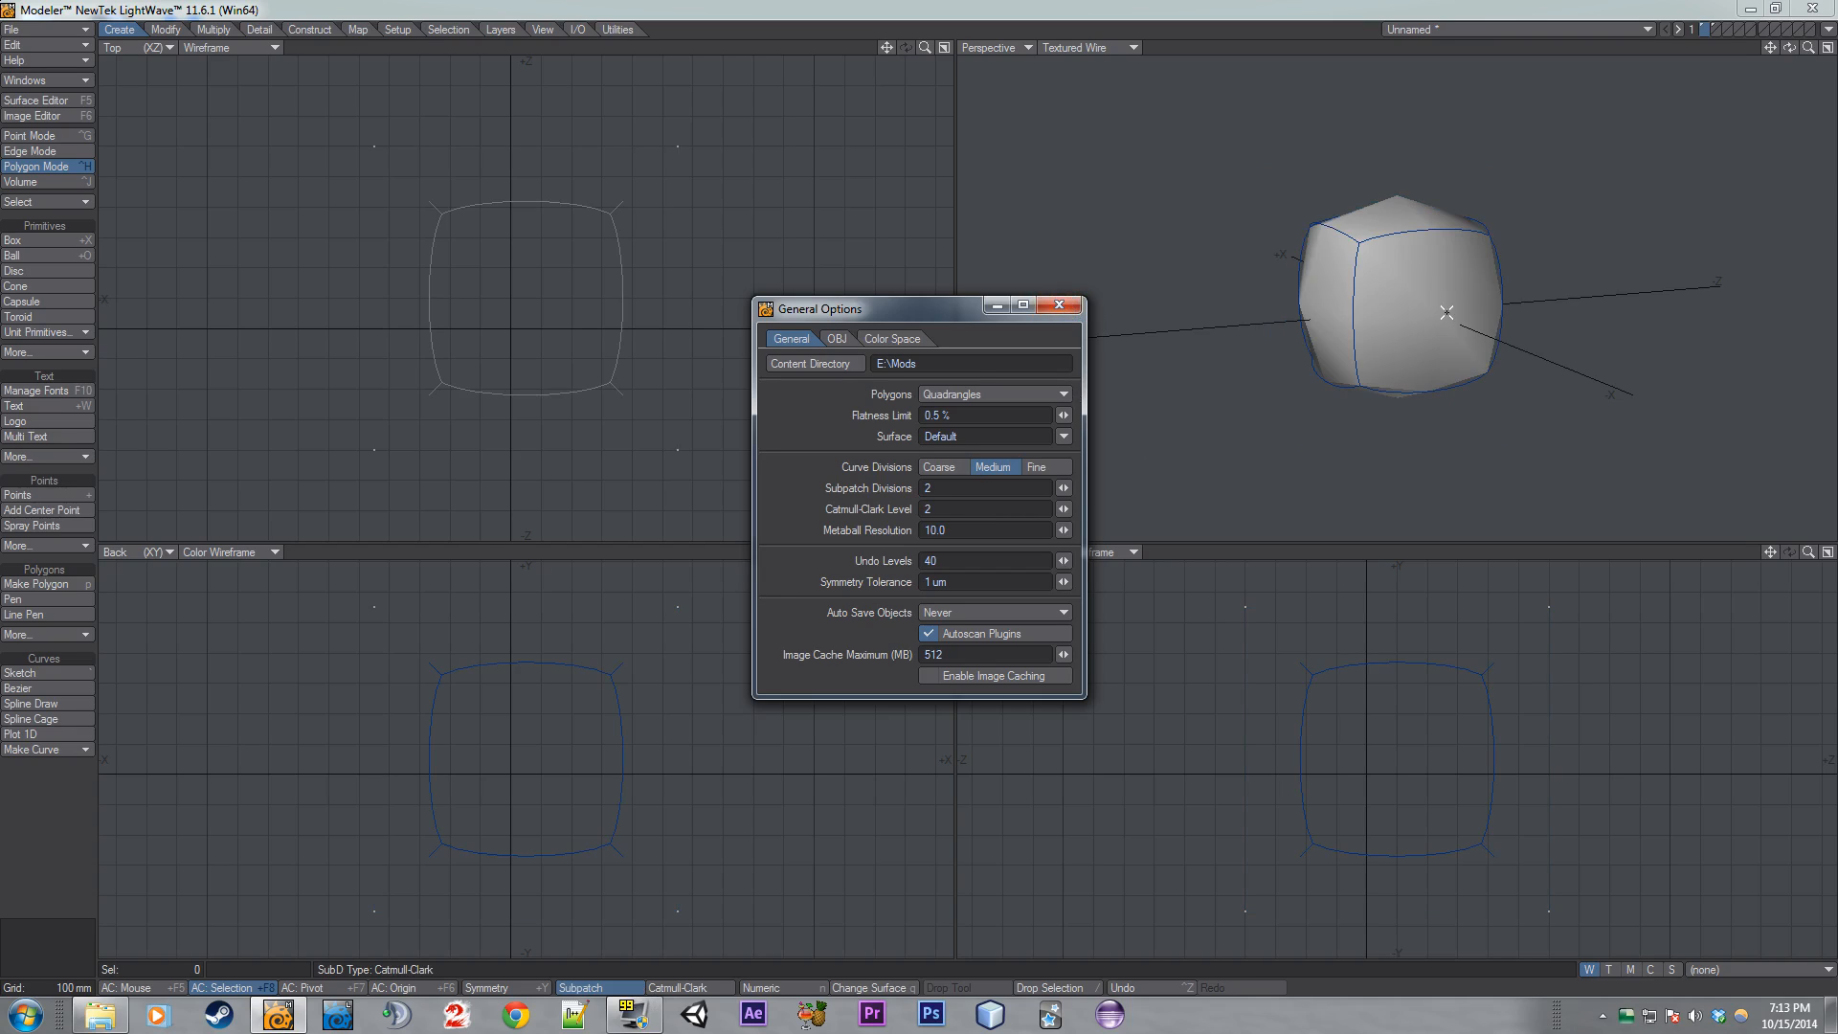
- Test-freeze the subpatched box, undo it, and set Subpatch Divisions to 3
key("ctrl+d")
key("ctrl+z")
key("Tab")
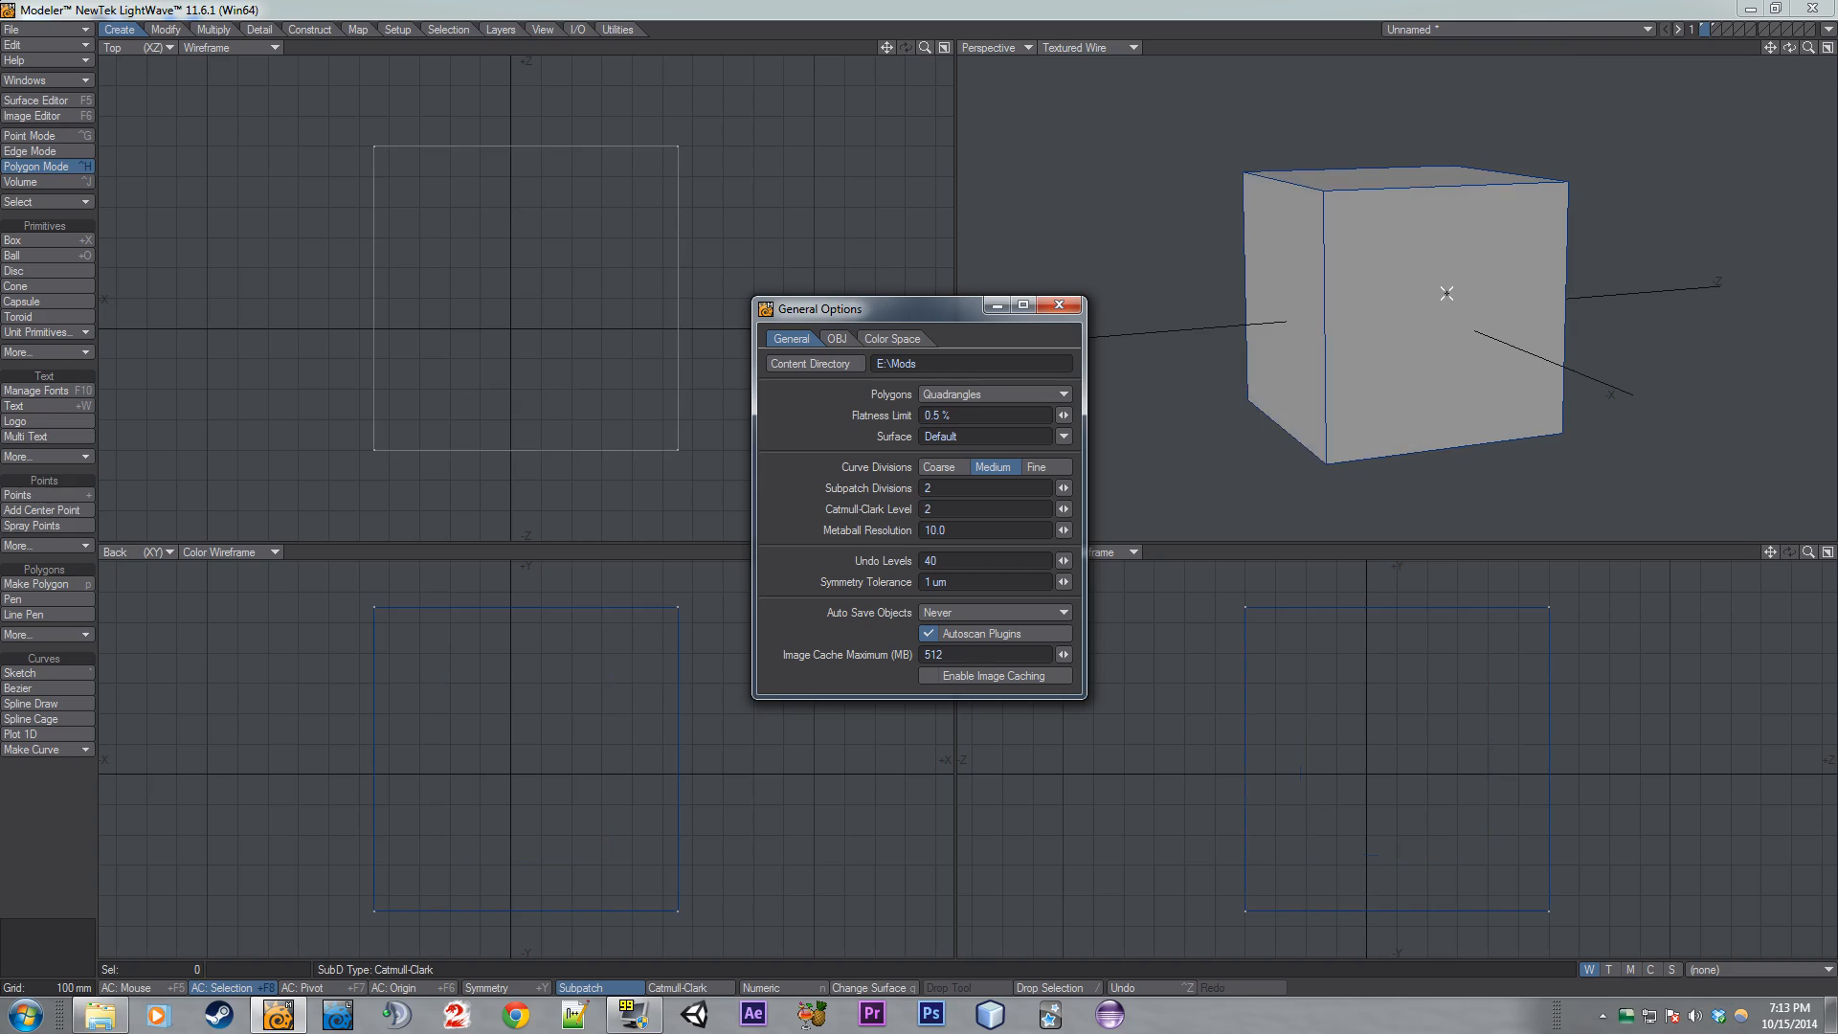
key("Tab")
key("ctrl+d")
mouse_move(1475, 294)
left_mouse_down()
mouse_move(1387, 336)
mouse_move(1424, 300)
left_mouse_up()
key("ctrl+z")
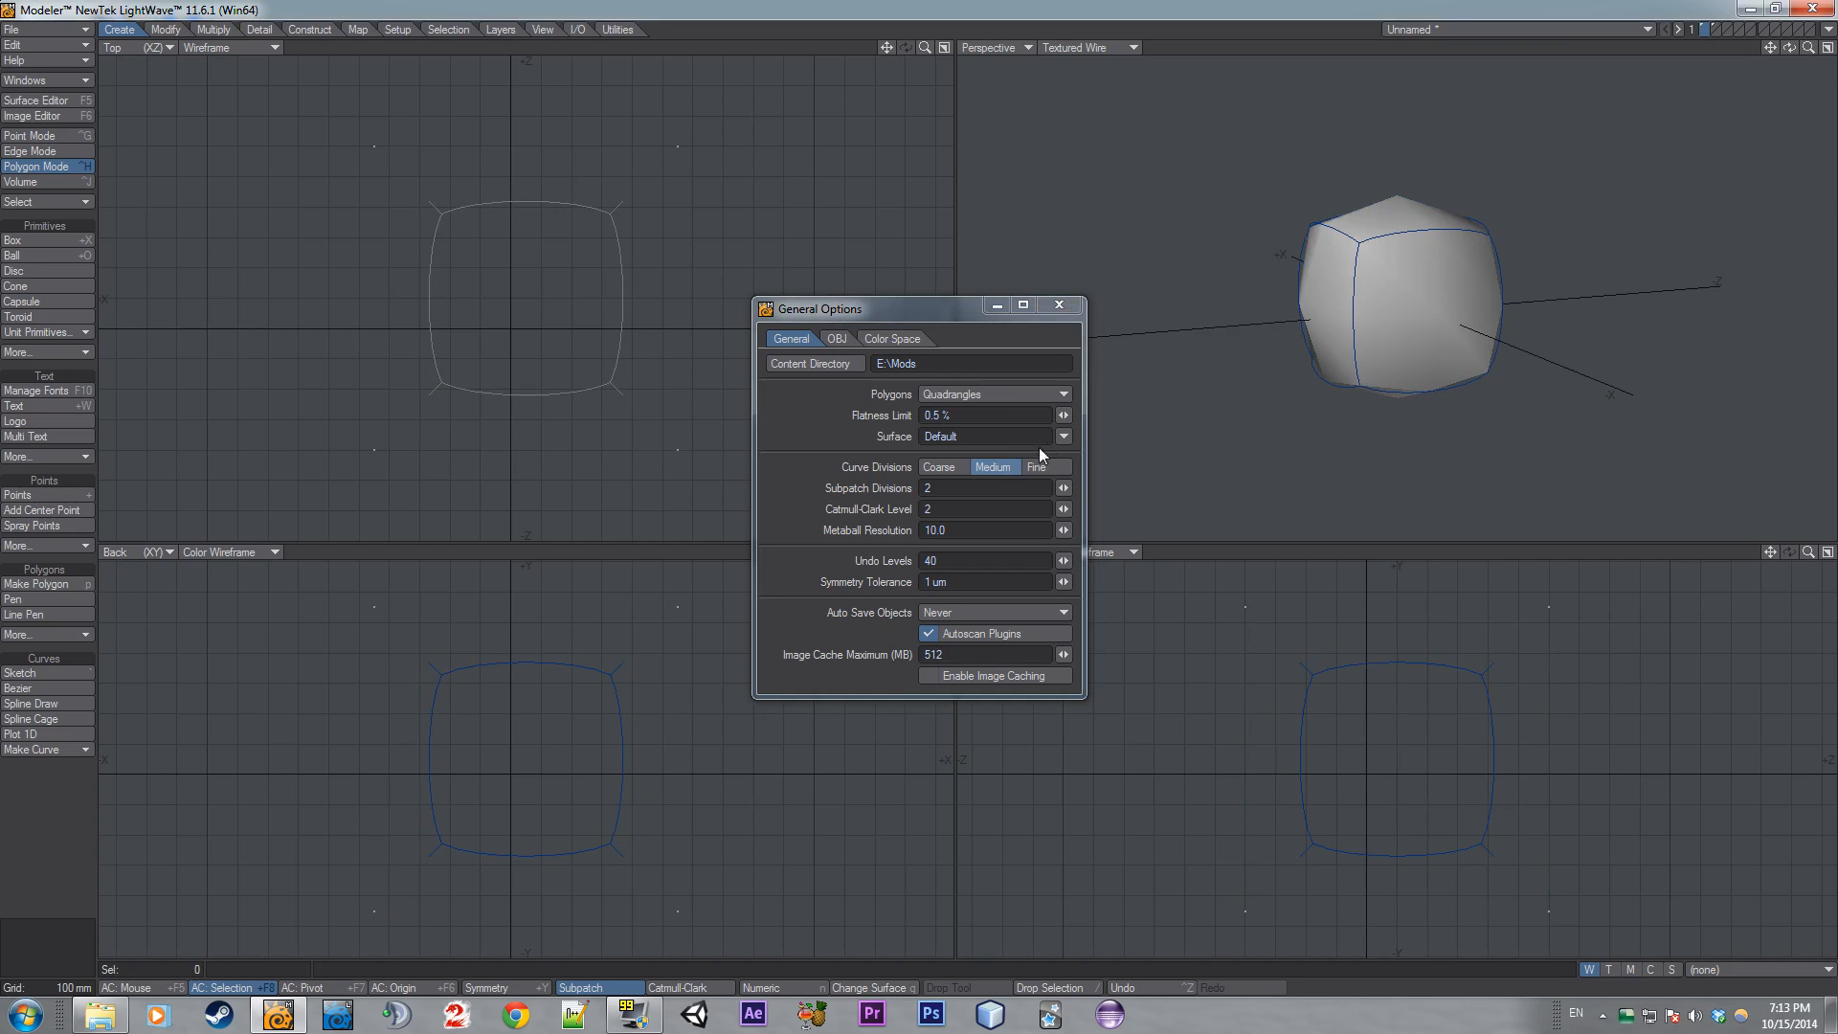
left_click(1062, 488)
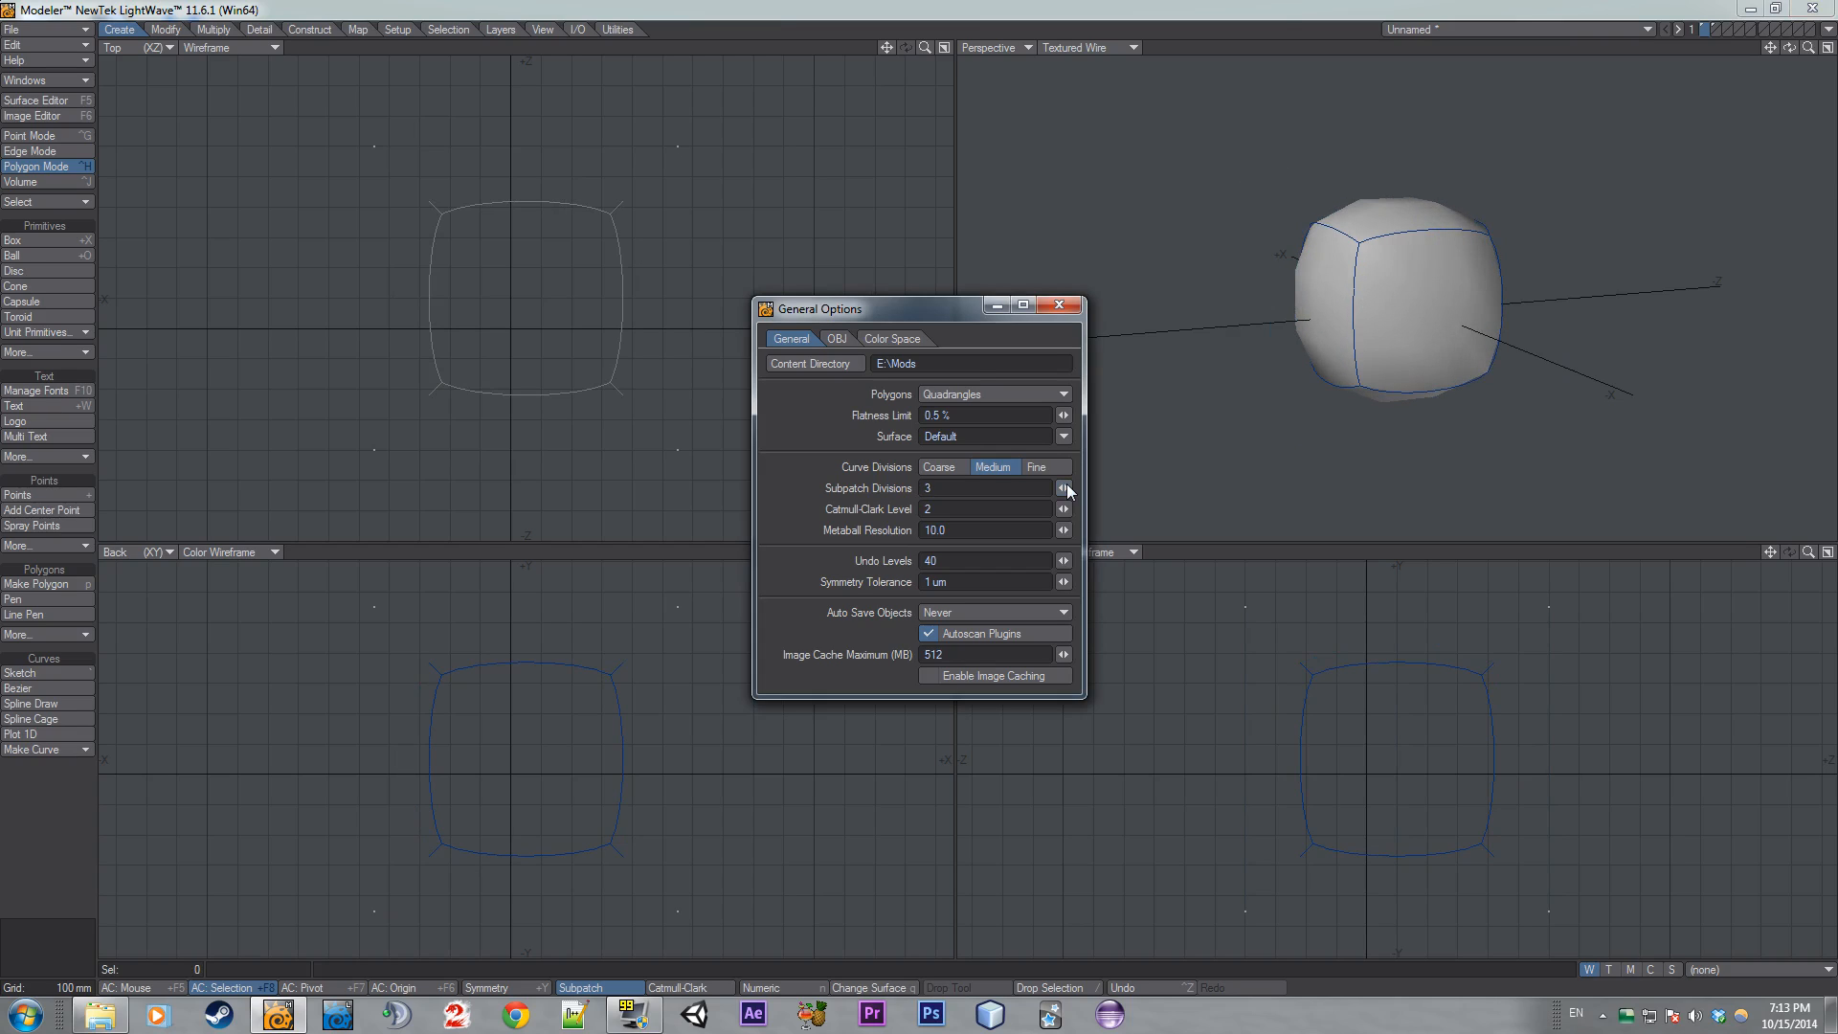
- Freeze the subpatched box at 3 divisions, subpatch the frozen mesh, then undo both changes
key("ctrl+d")
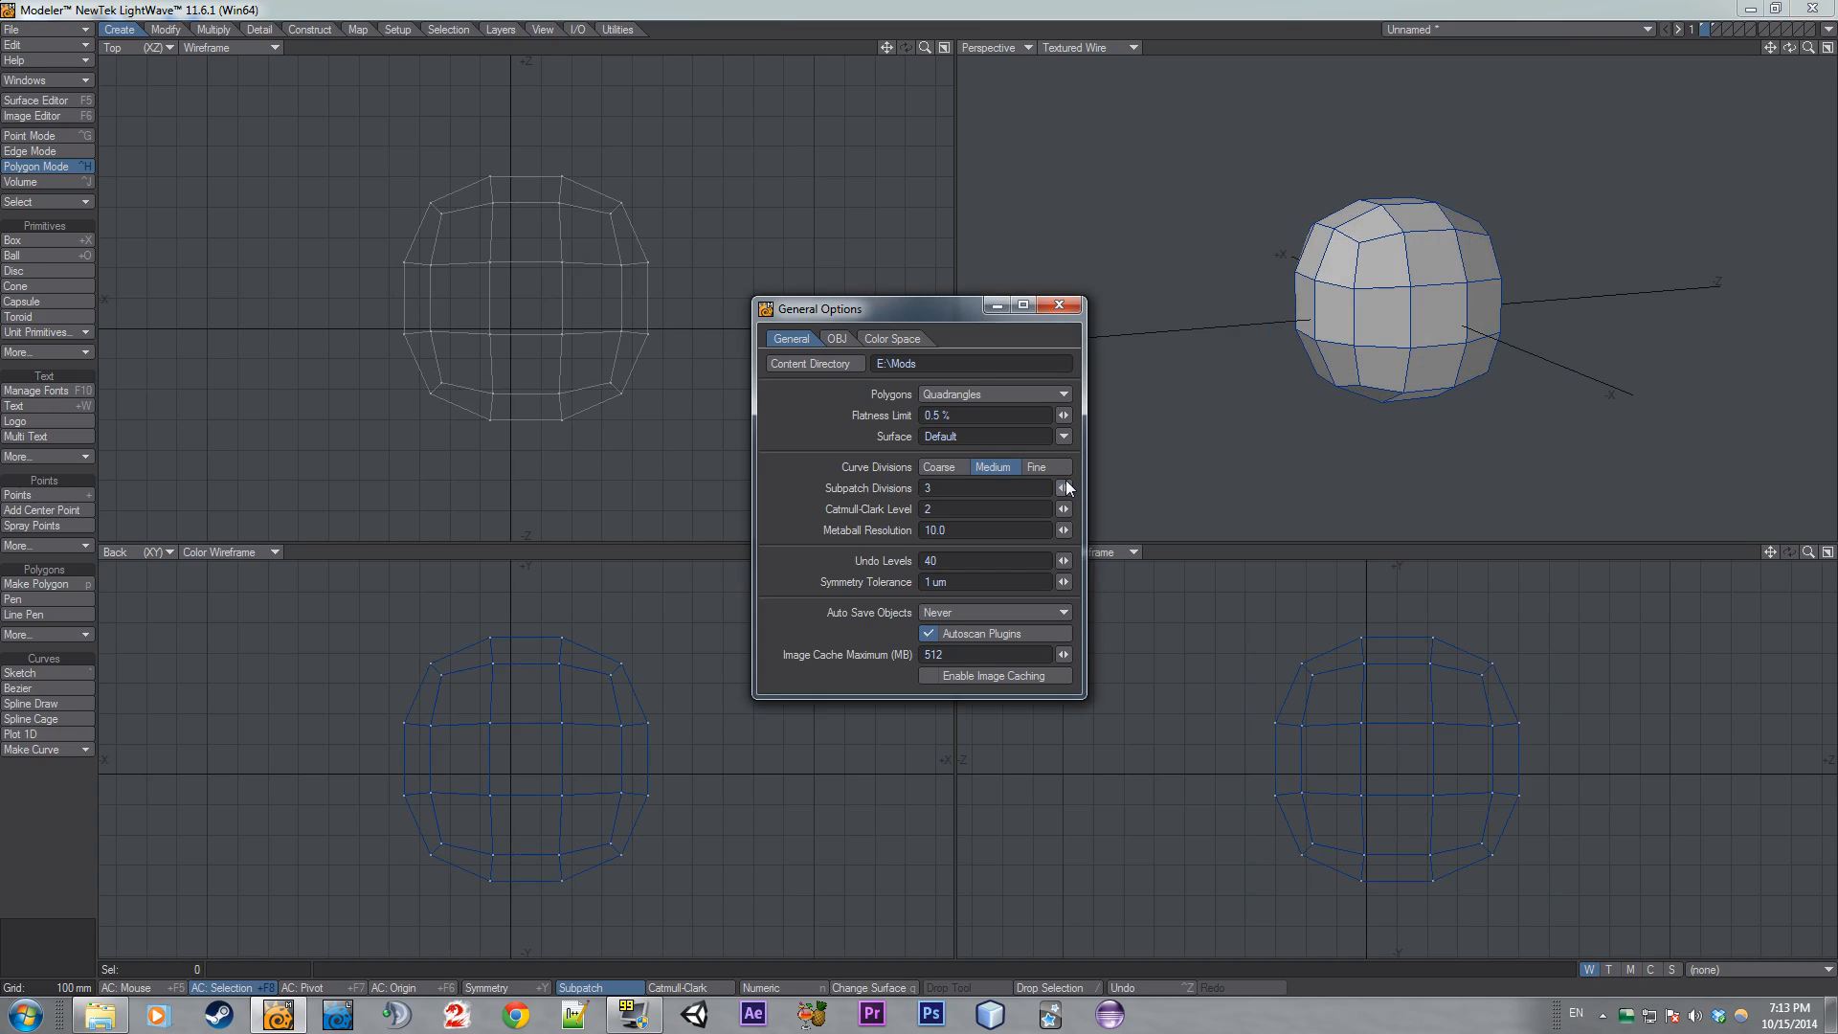
key("ctrl+d")
left_click(851, 271)
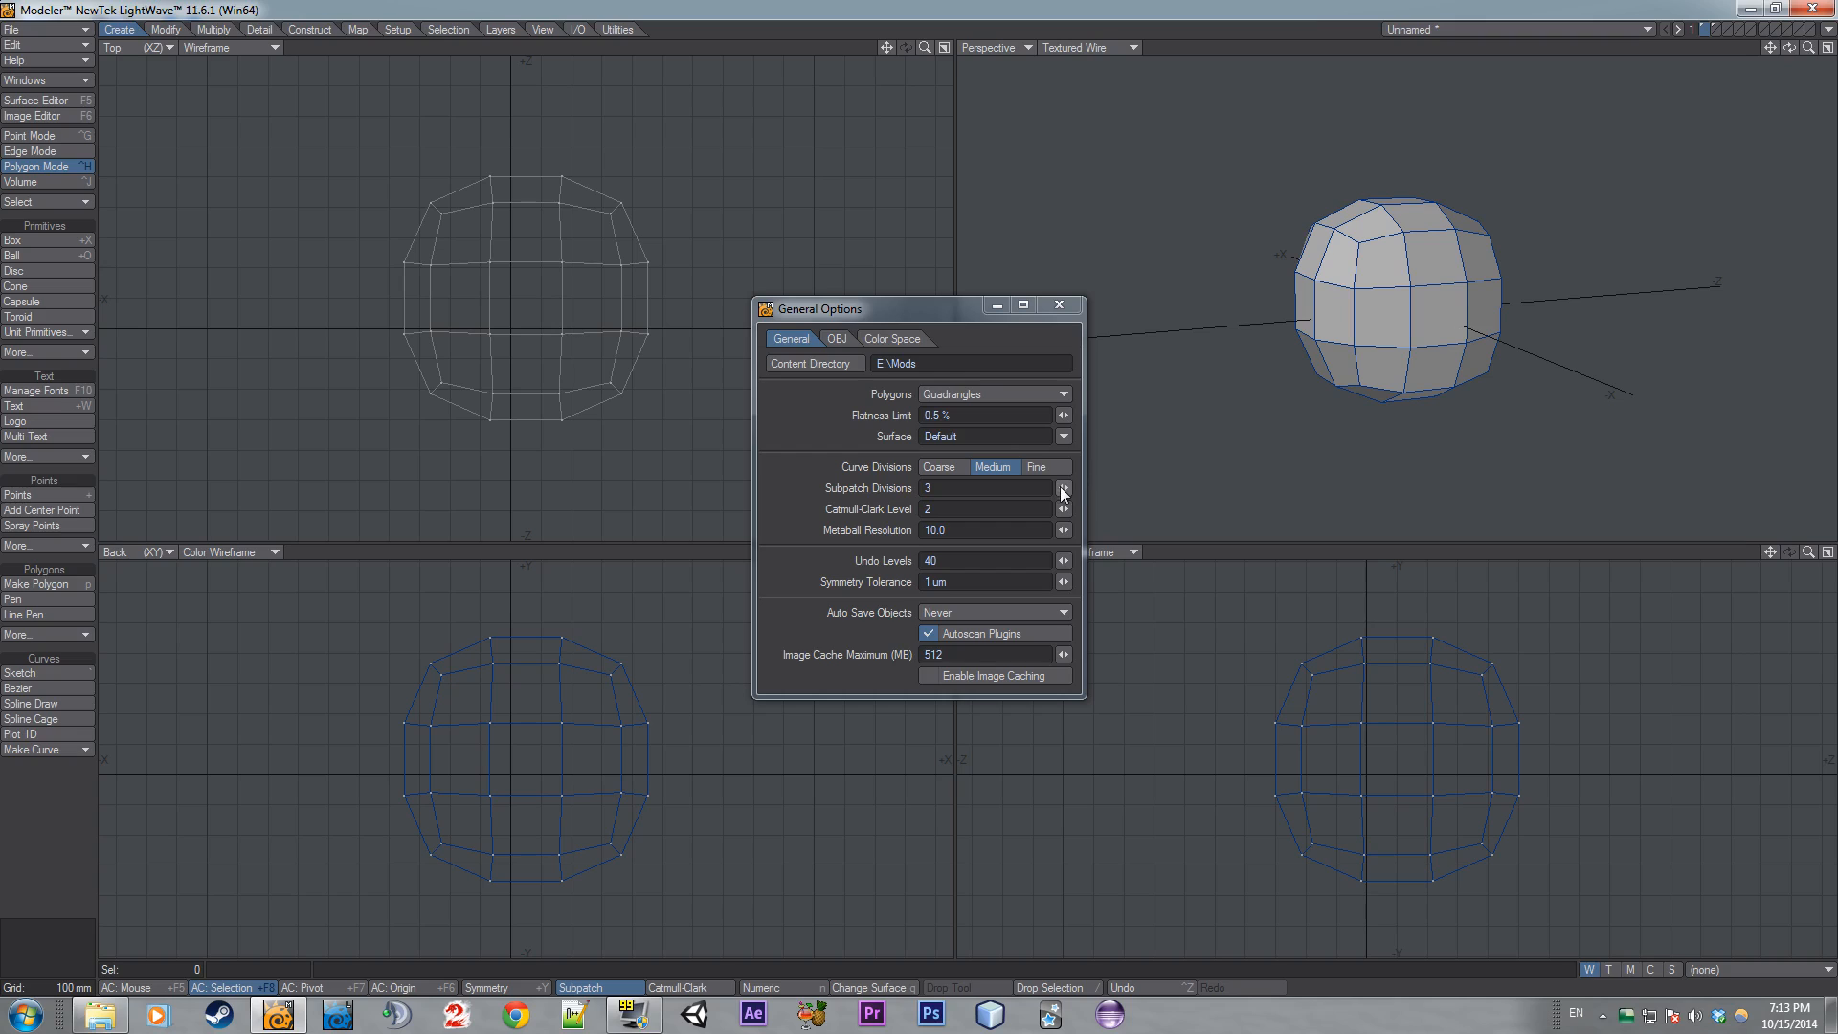
key("Tab")
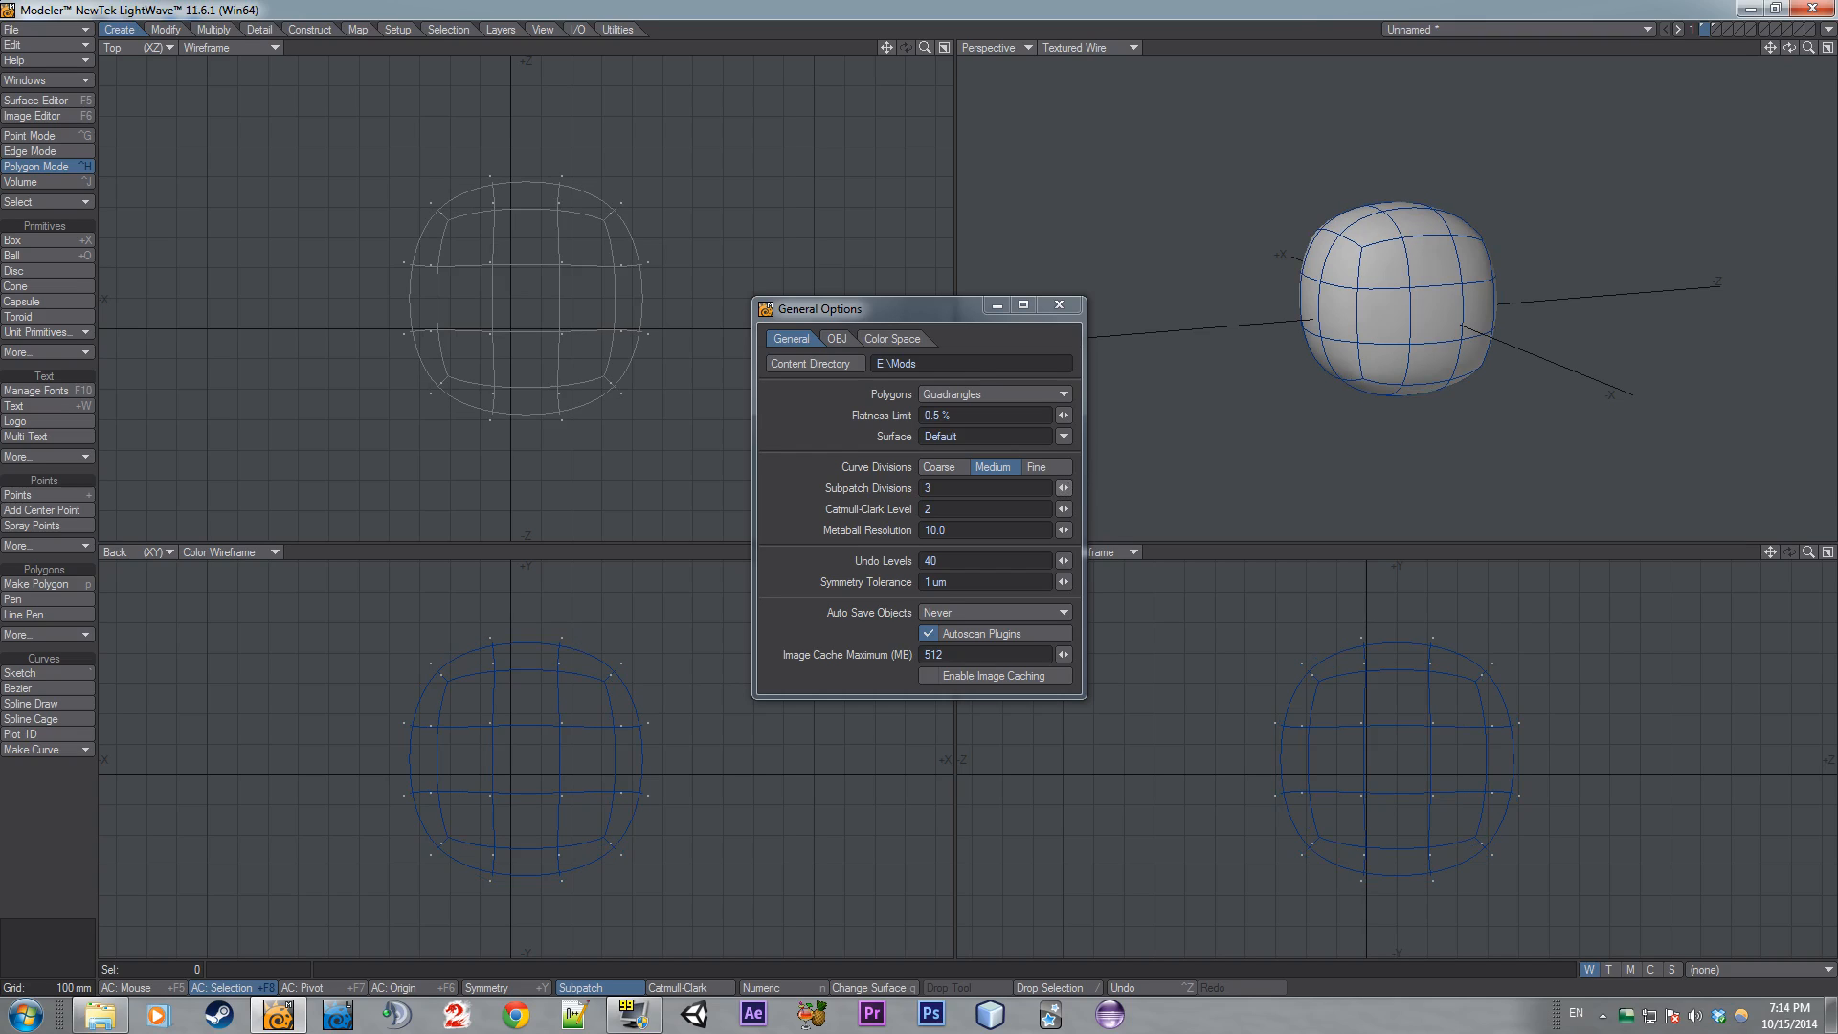
left_click(1064, 486)
key("ctrl+z")
key("ctrl+z")
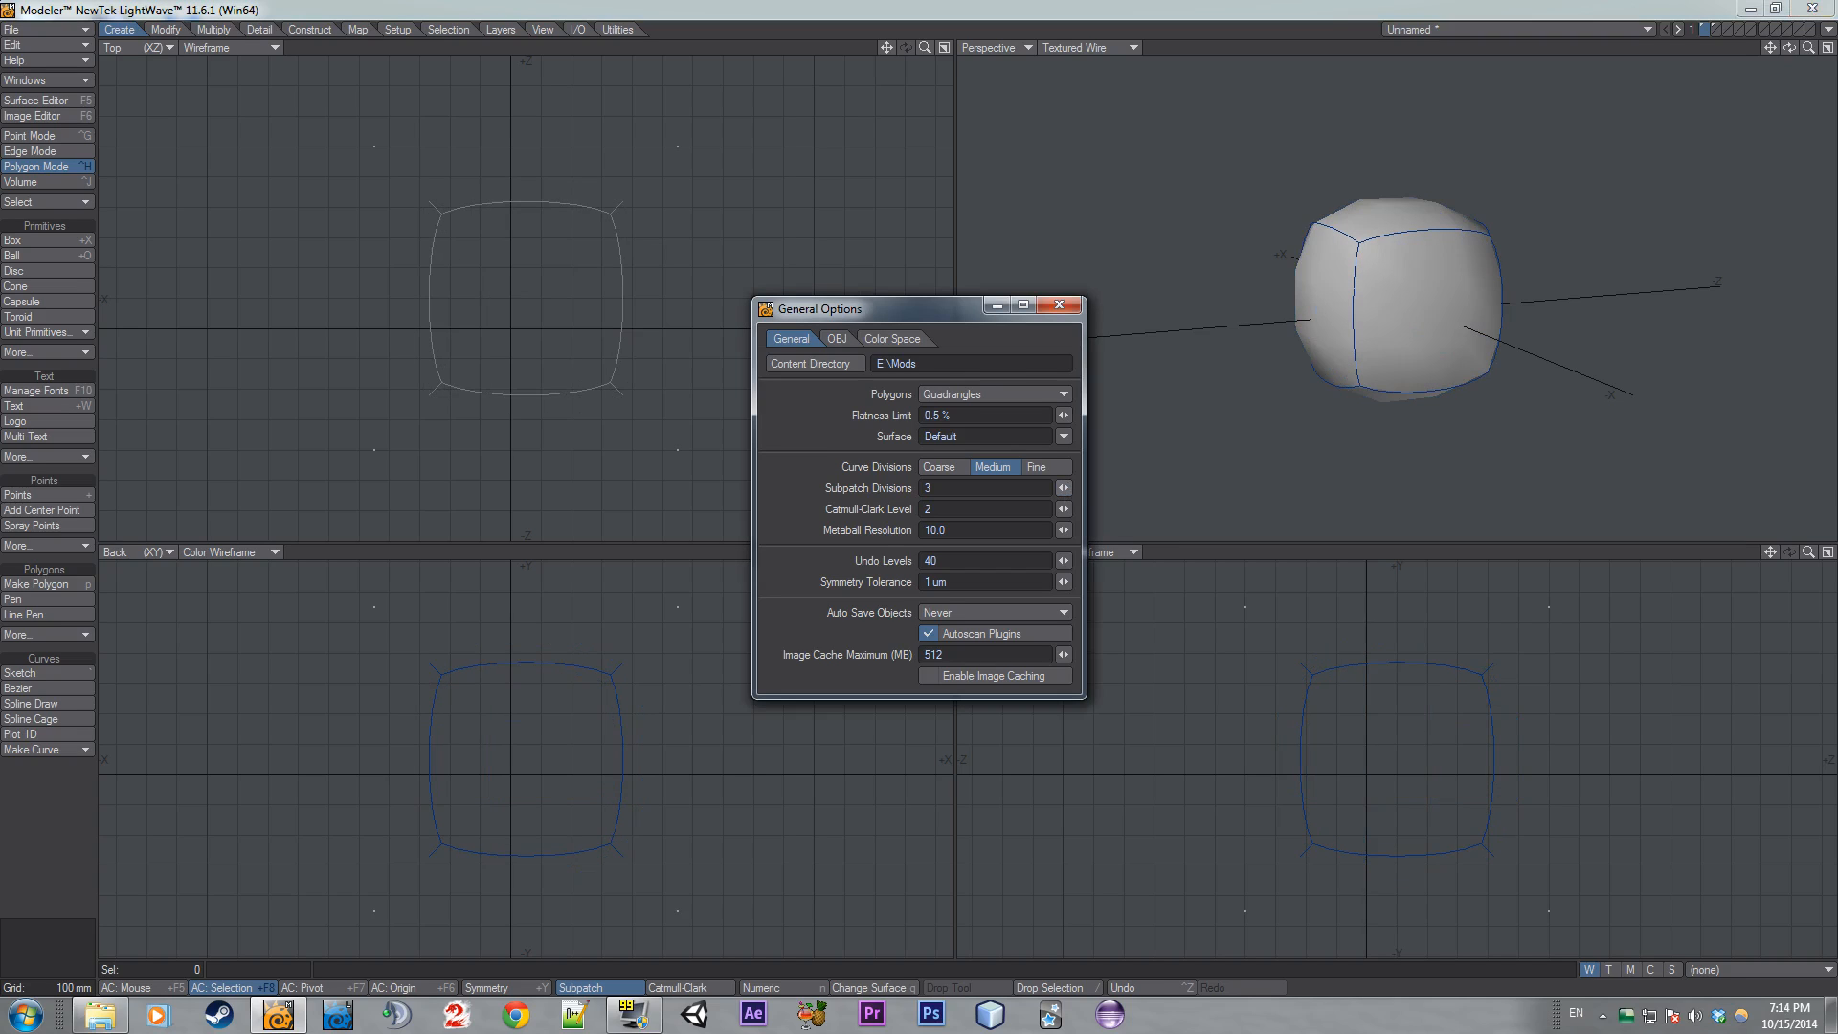
- Set Subpatch Divisions to 4 and freeze the subpatched box into polygons
left_click_drag(1064, 487, 1074, 488)
key("Tab")
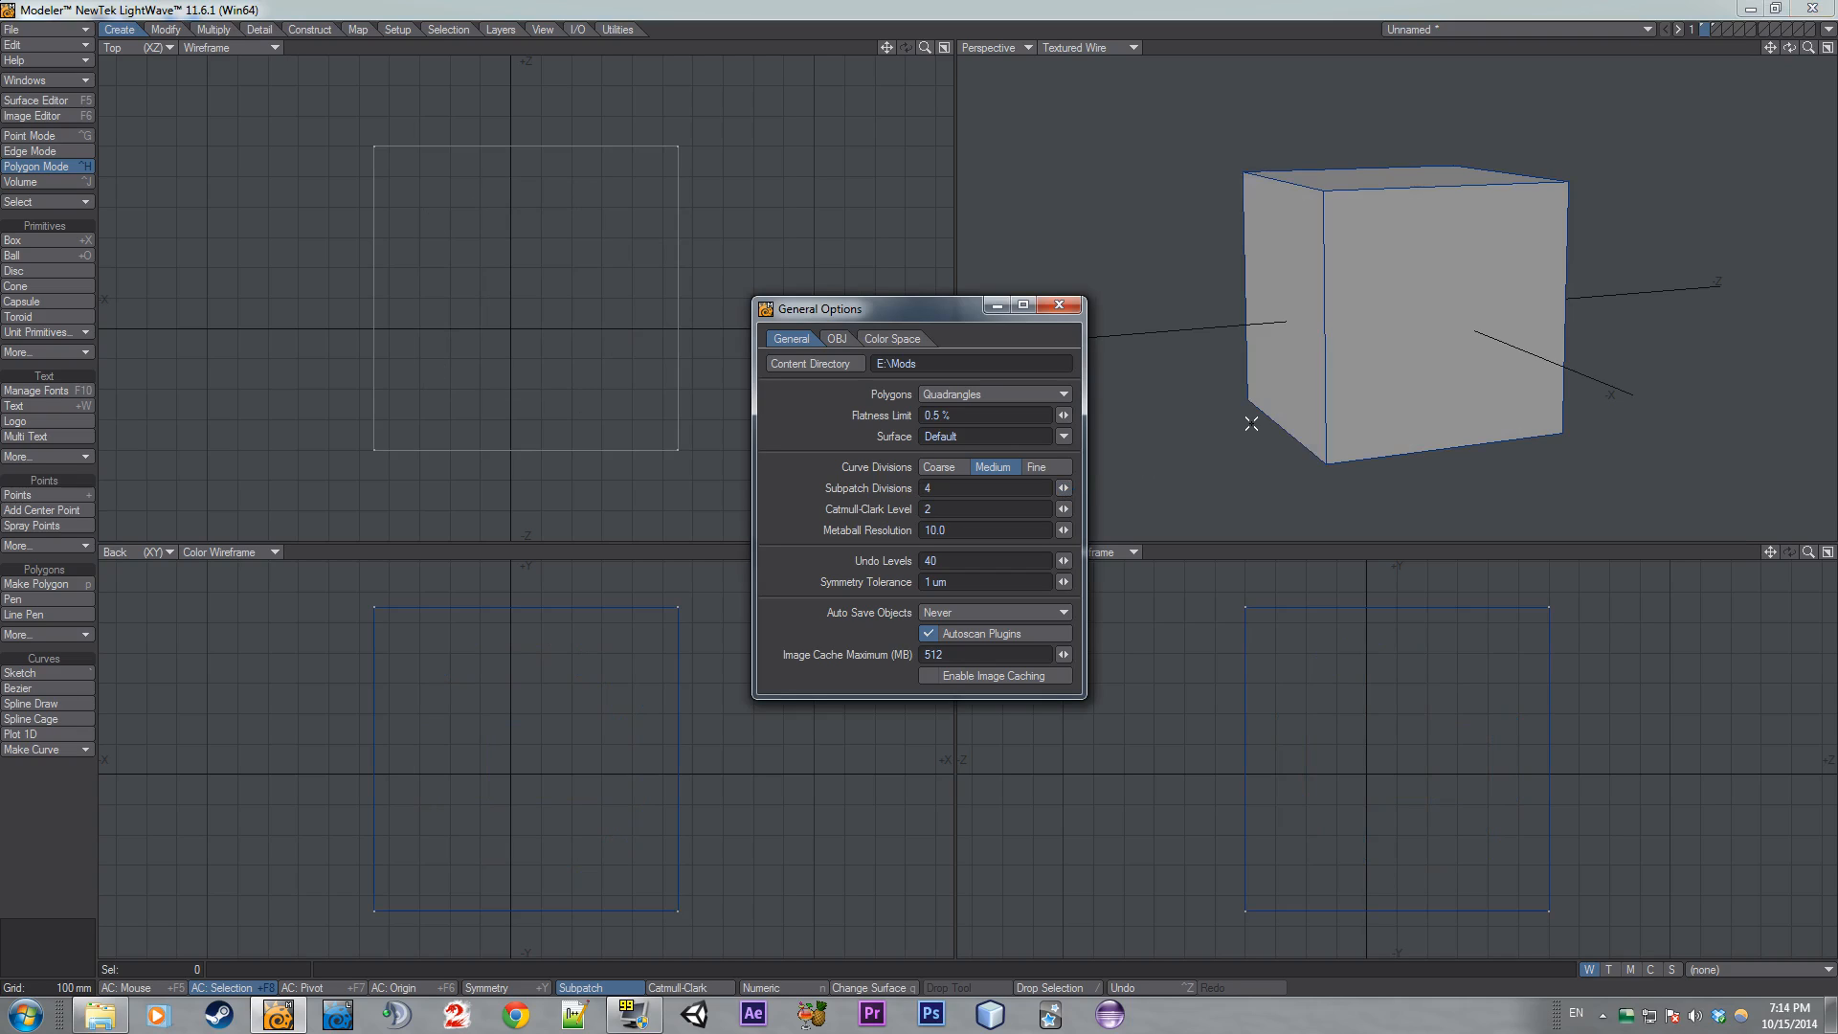
key("Tab")
key("ctrl+d")
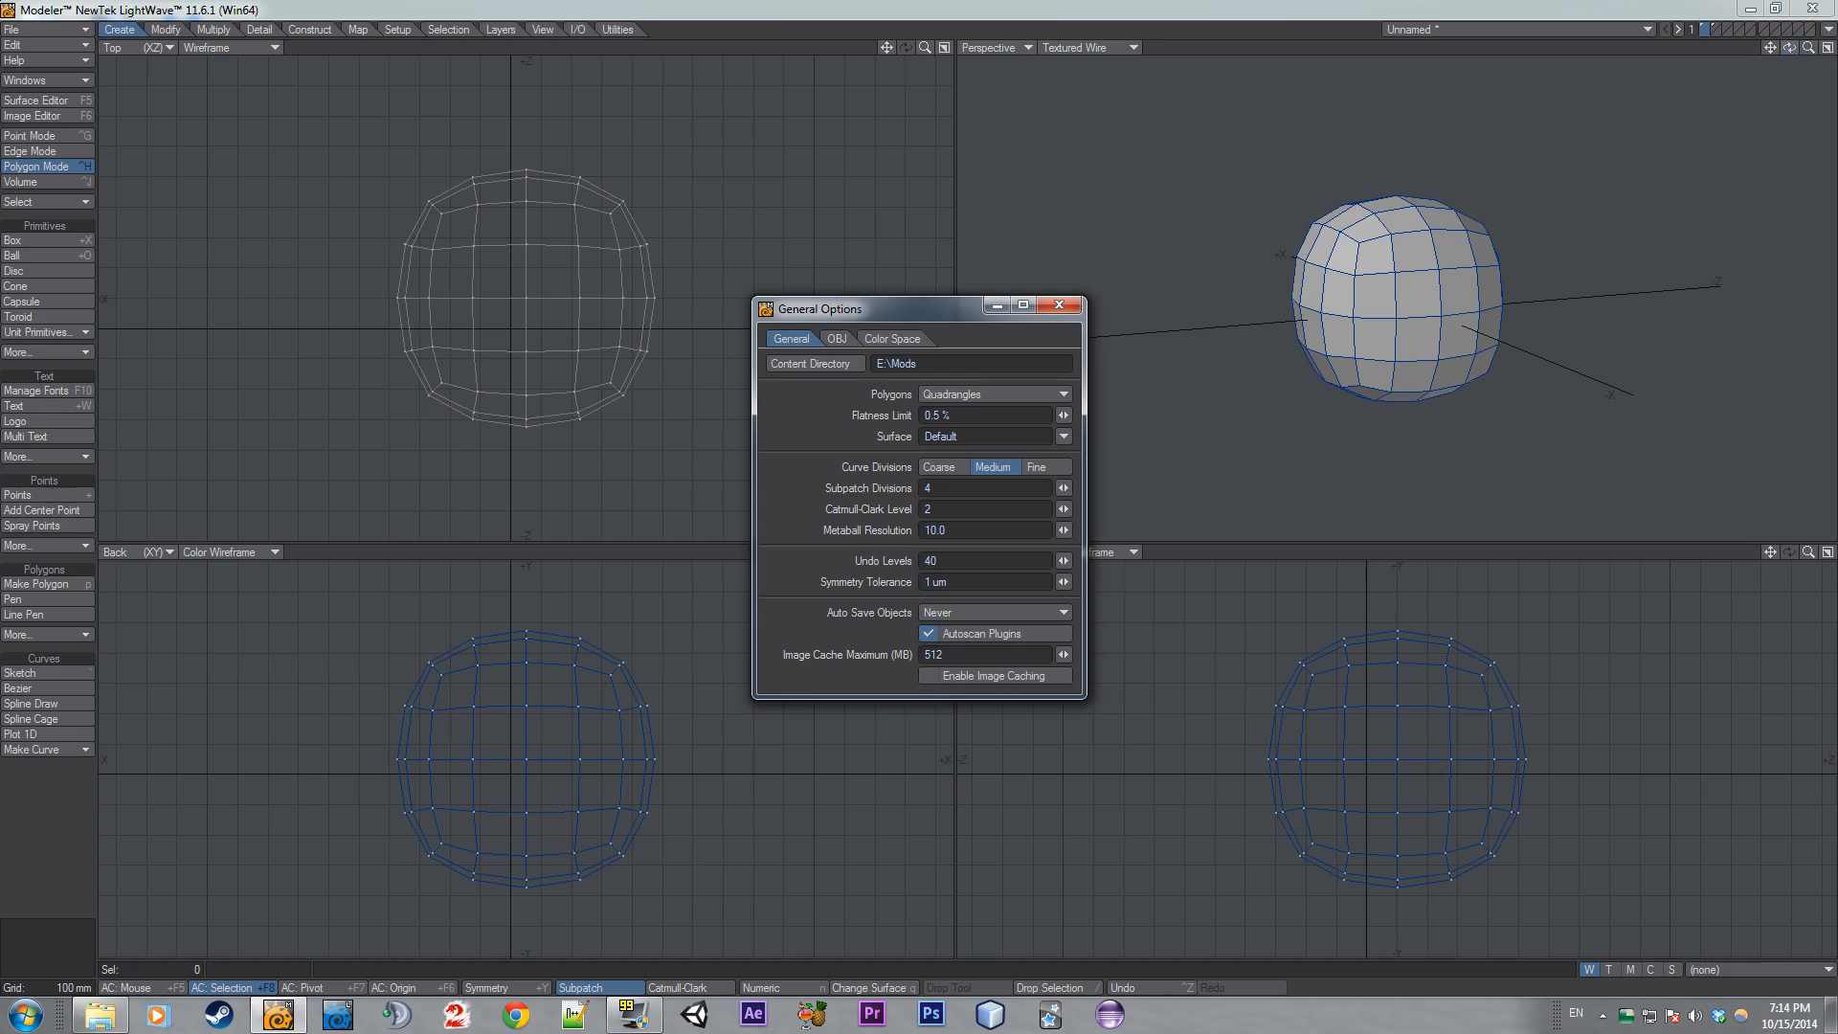
left_click_drag(1789, 48, 1293, 303)
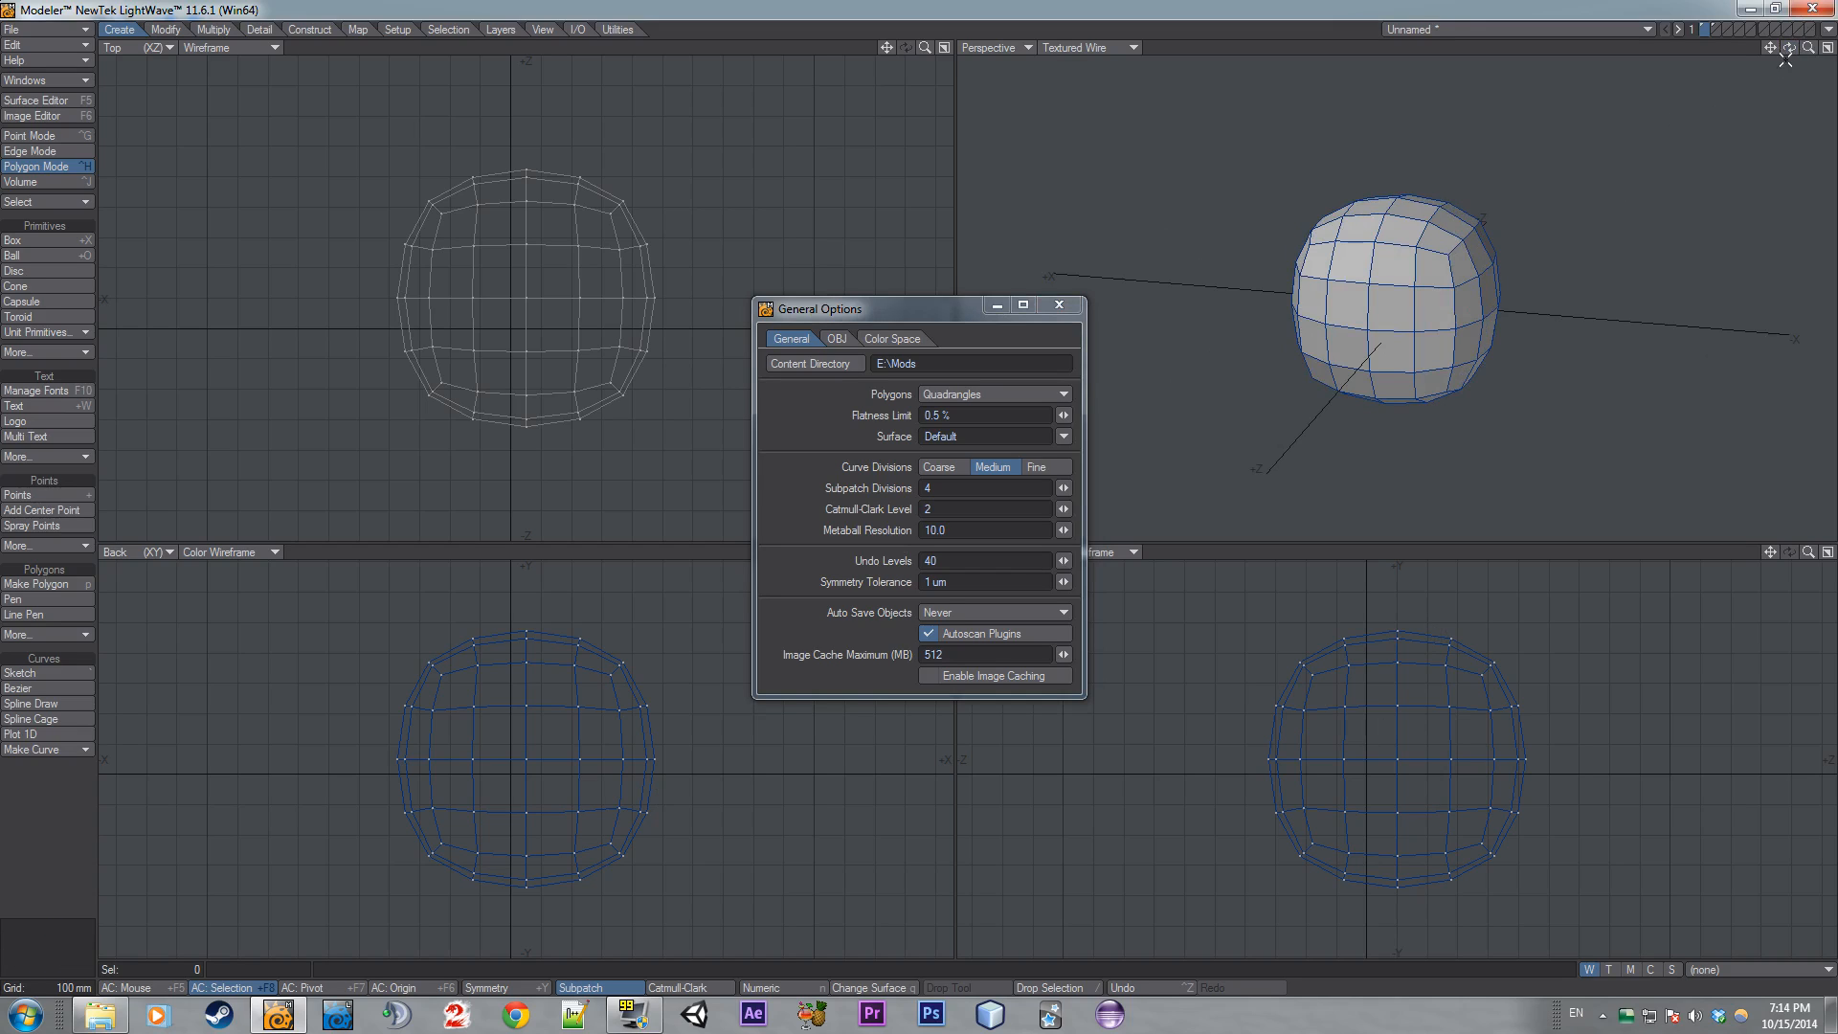
left_click_drag(1794, 50, 1684, 56)
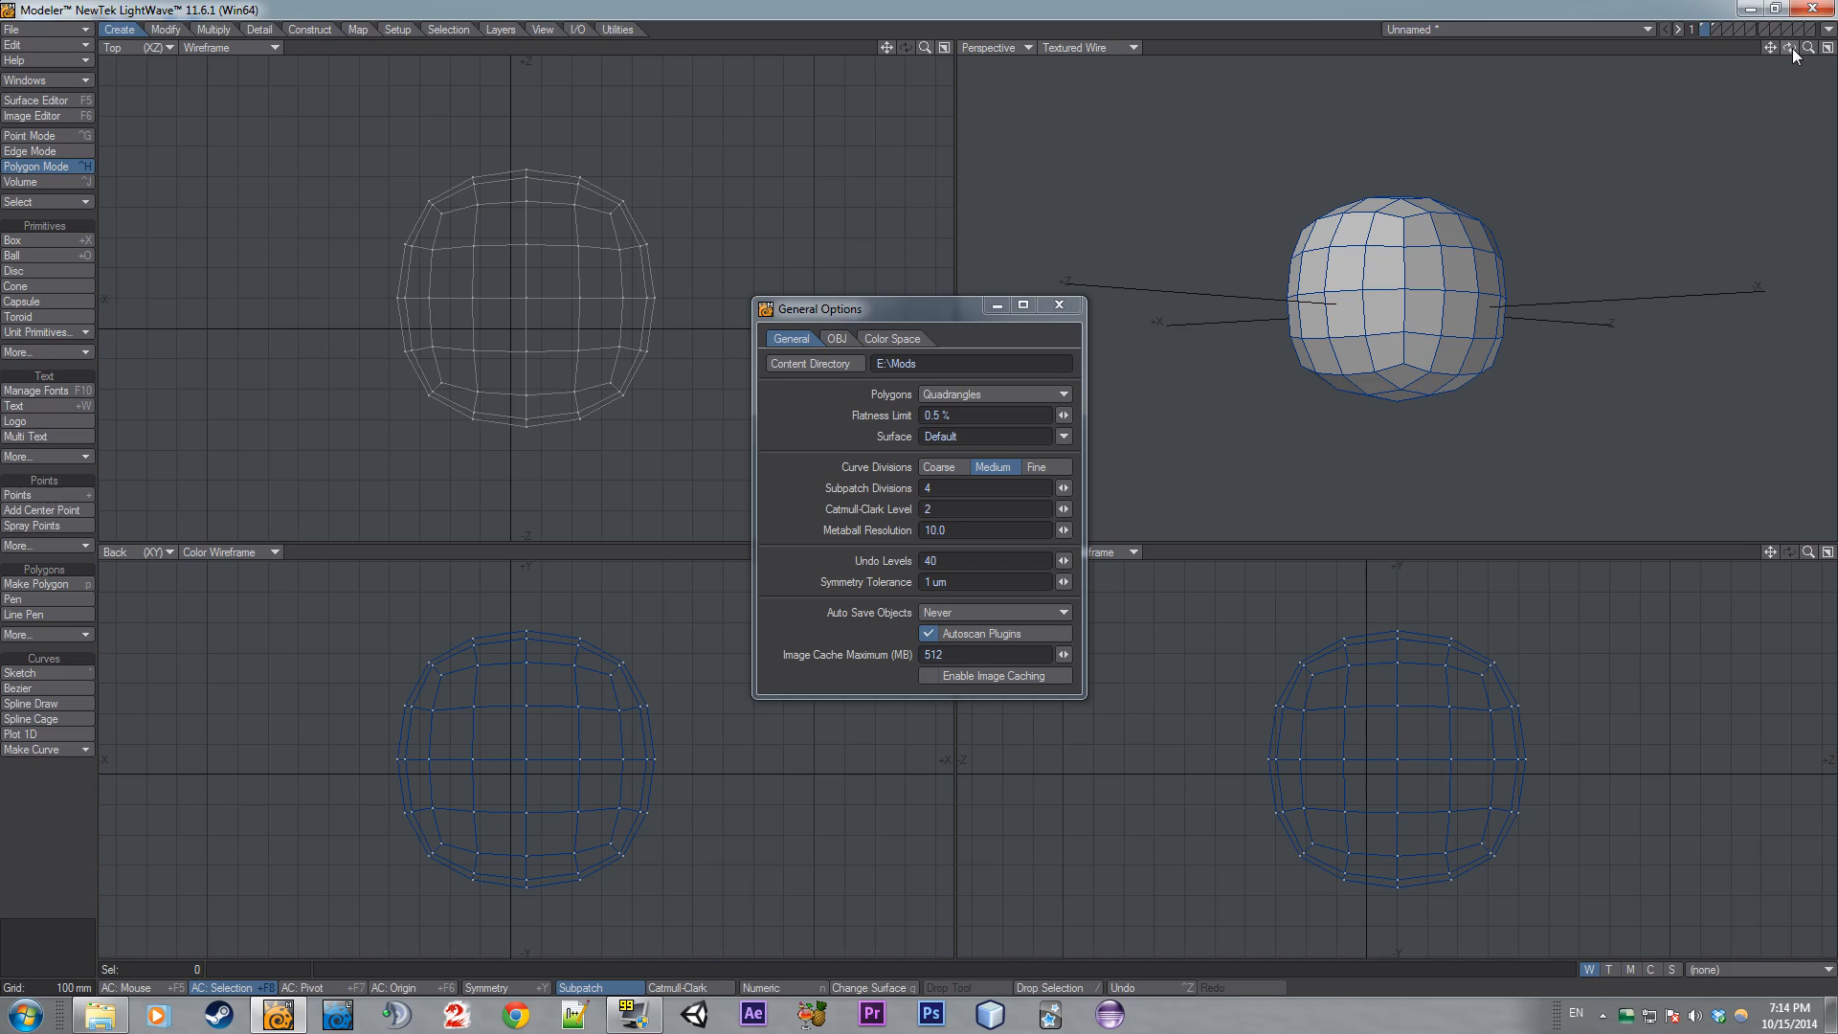
- Turn subpatch off, set Subpatch Divisions to 3, and close the General Options
key("Tab")
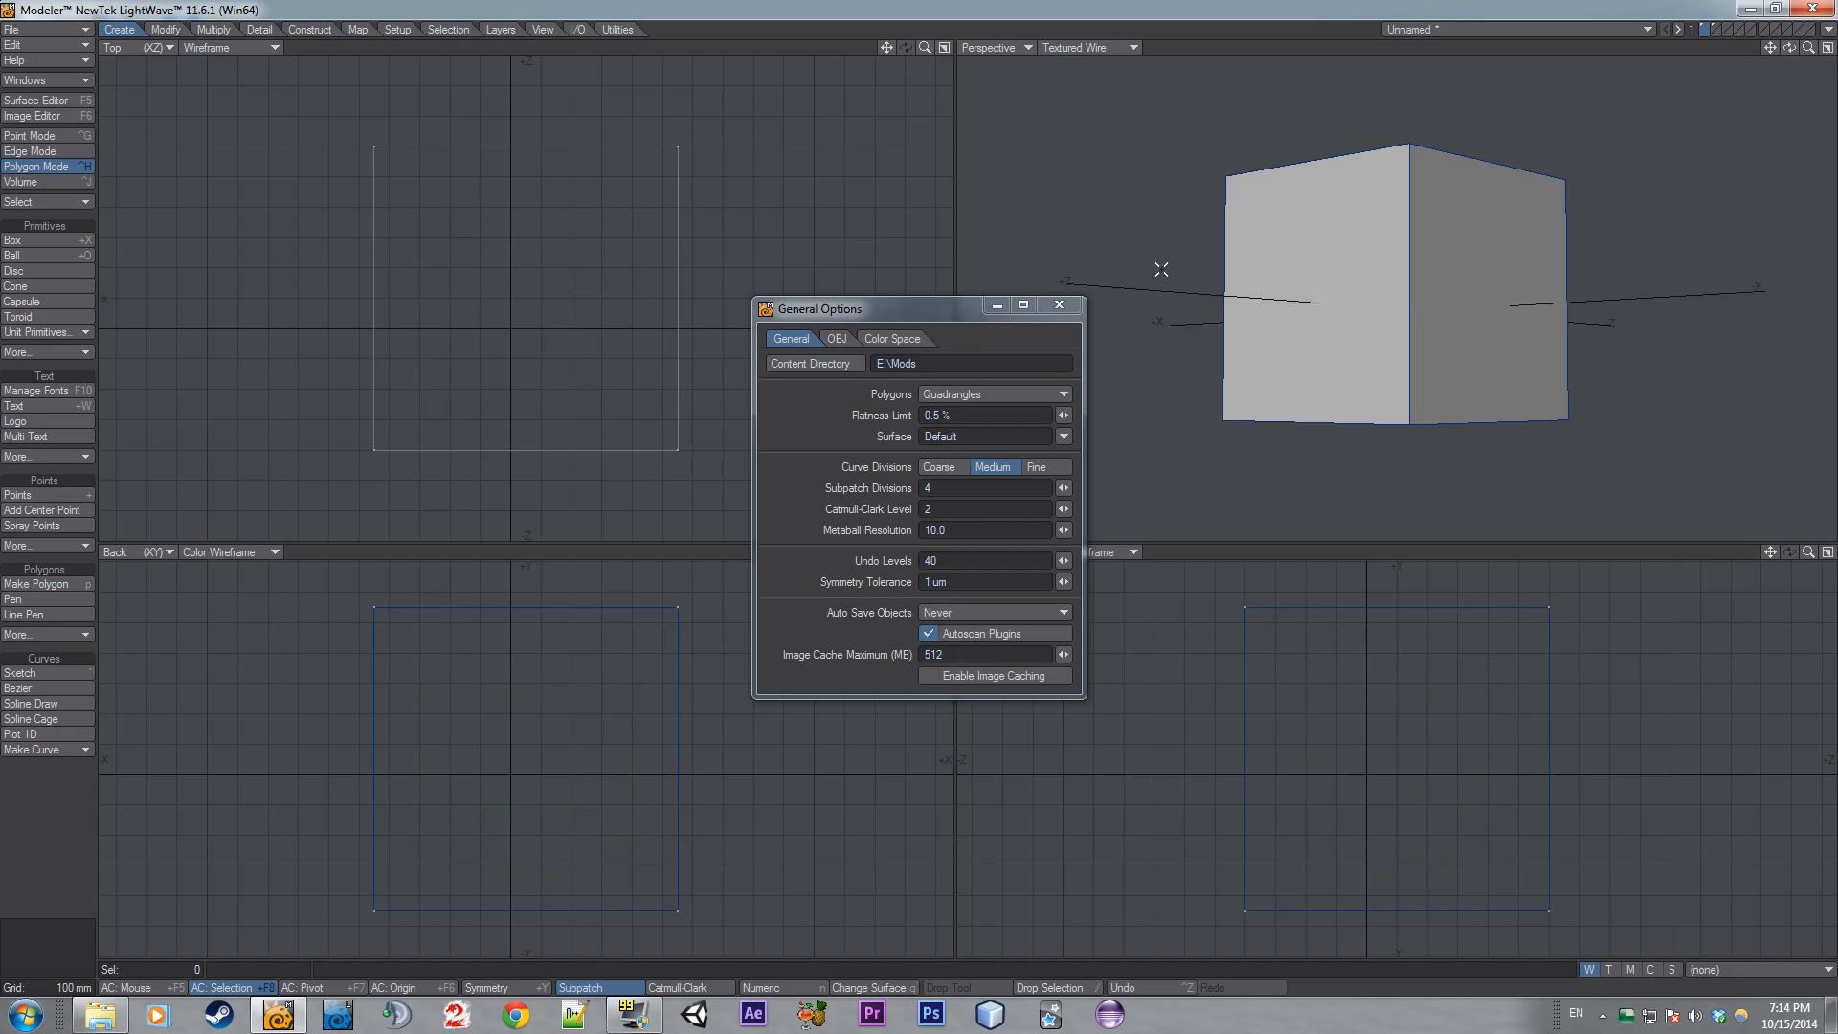
left_click_drag(1064, 488, 1054, 489)
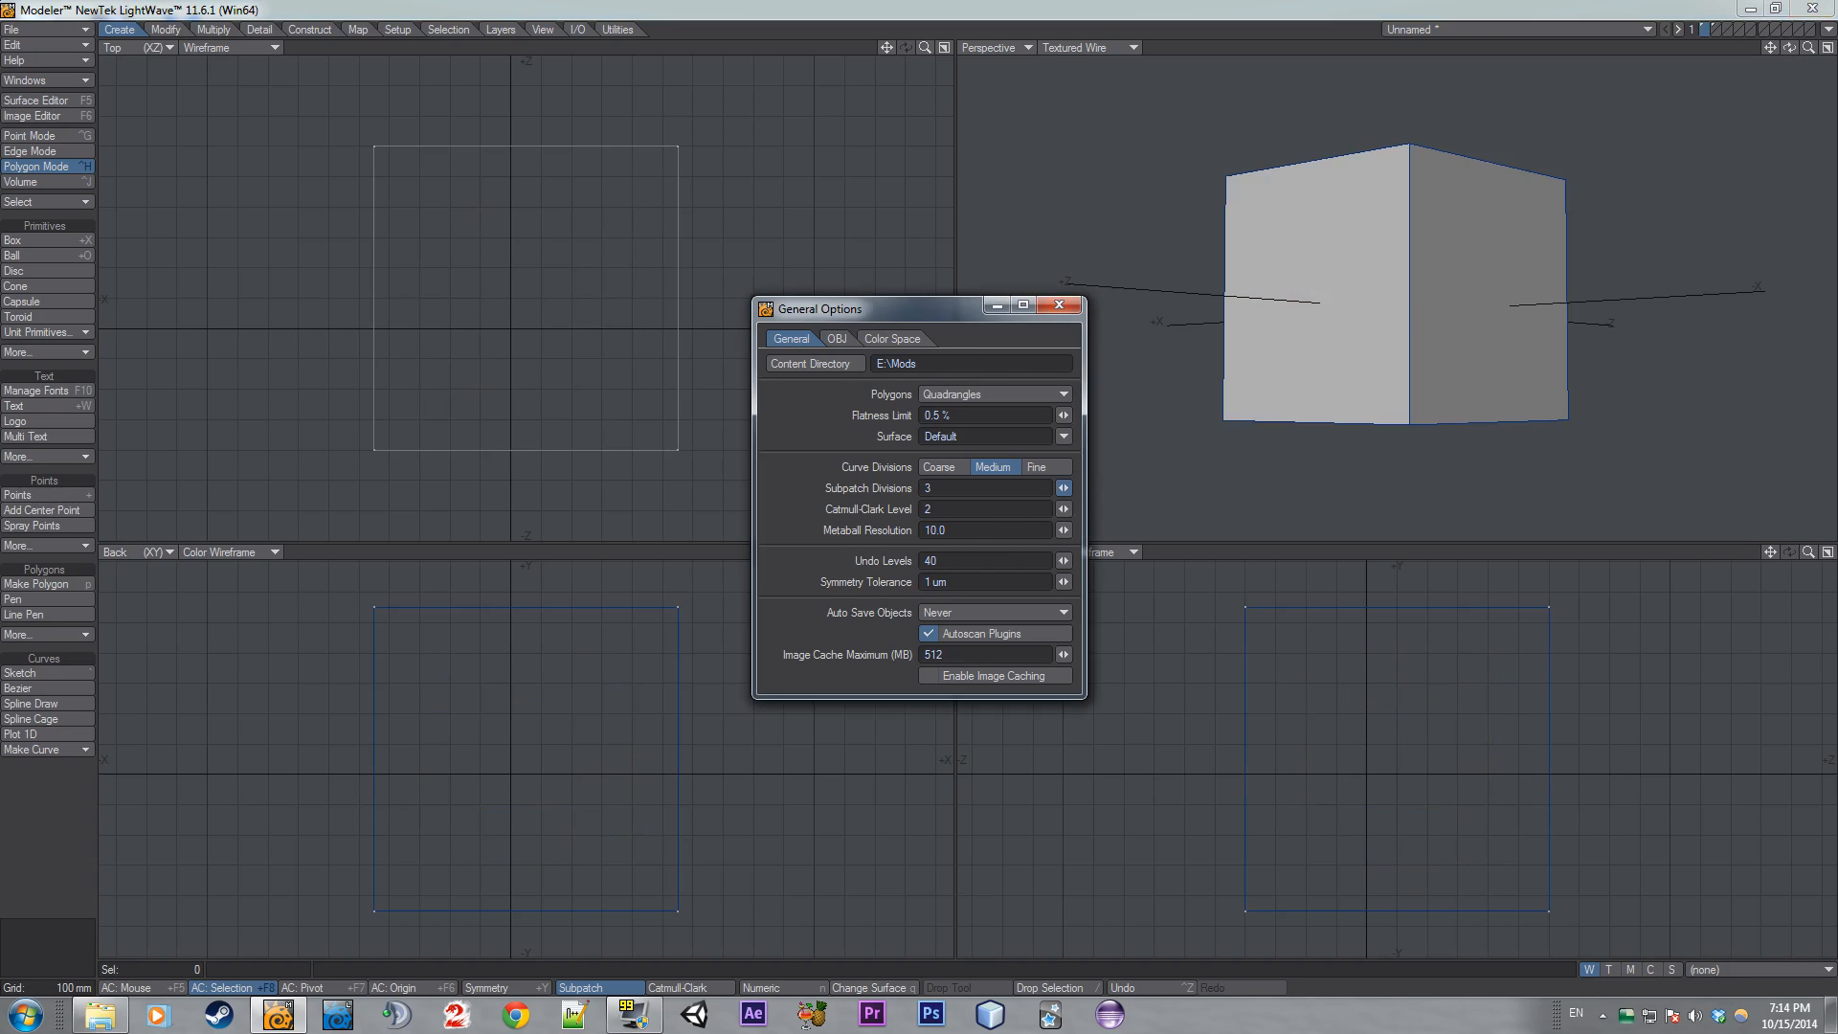
left_click(1059, 305)
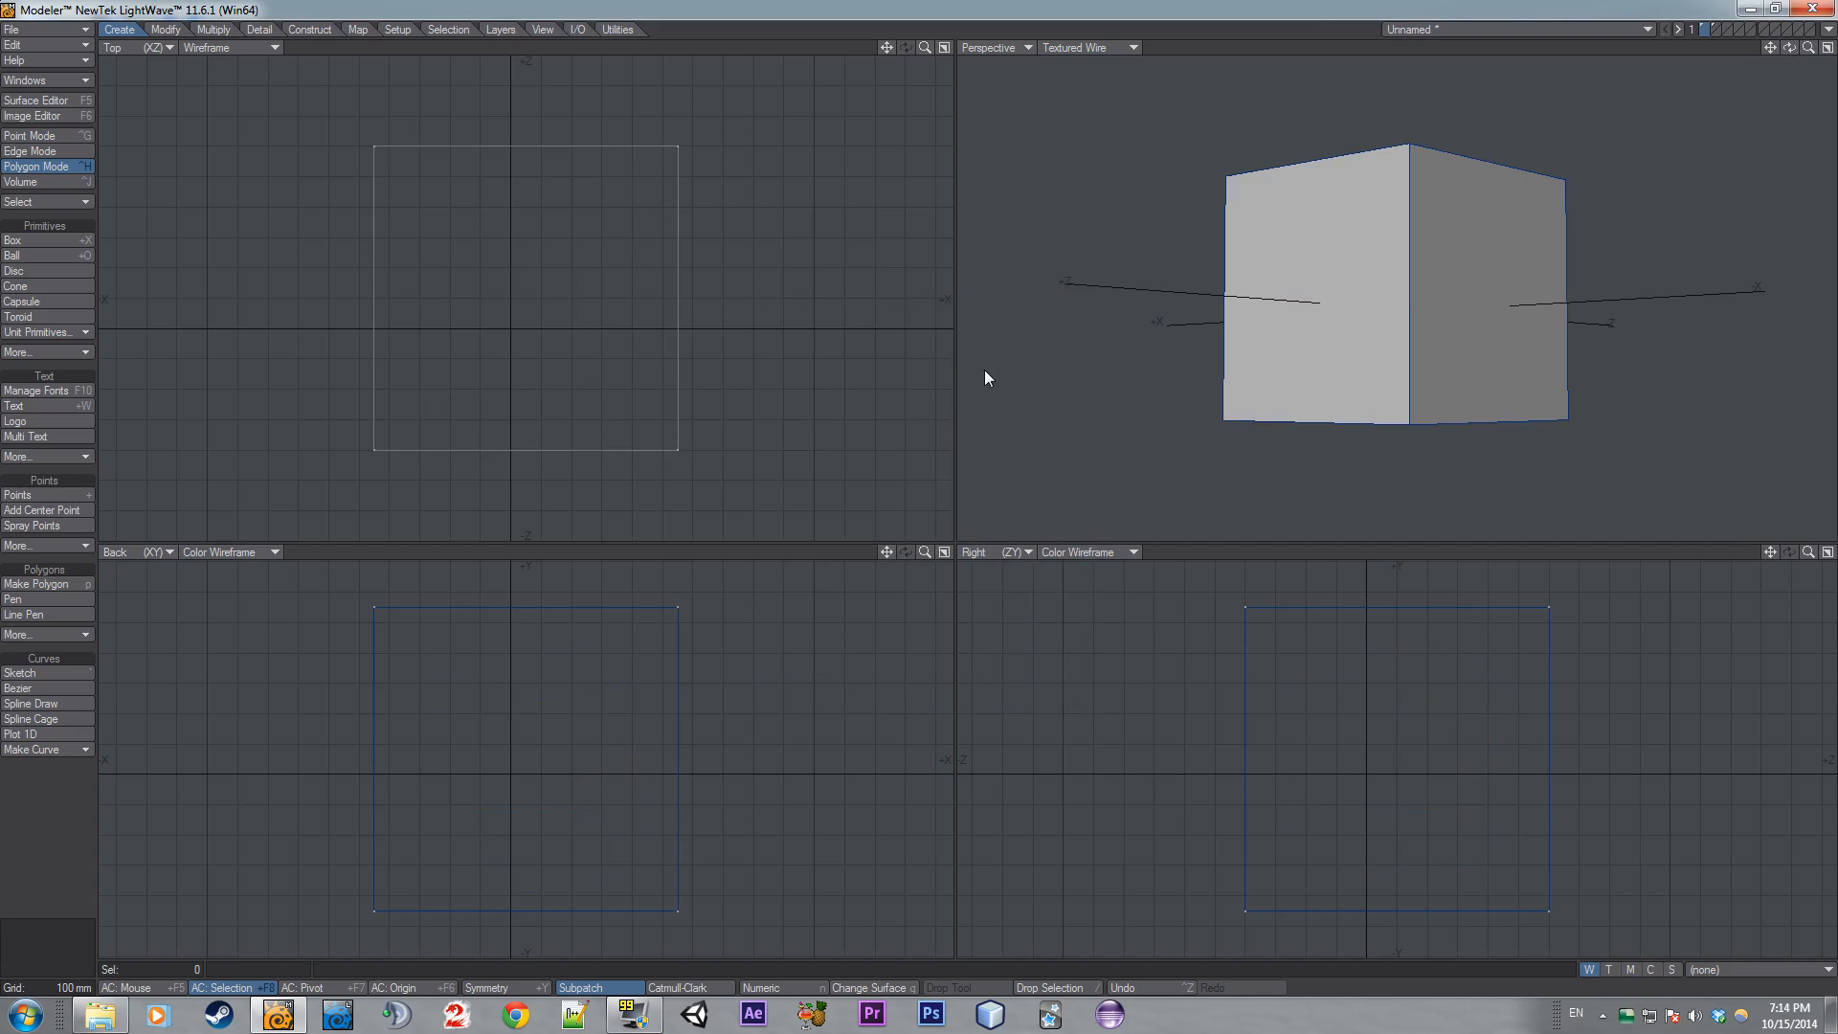
- Set Subpatch Divisions to 1 in the General Options, close it, and turn subpatch back on
key("o")
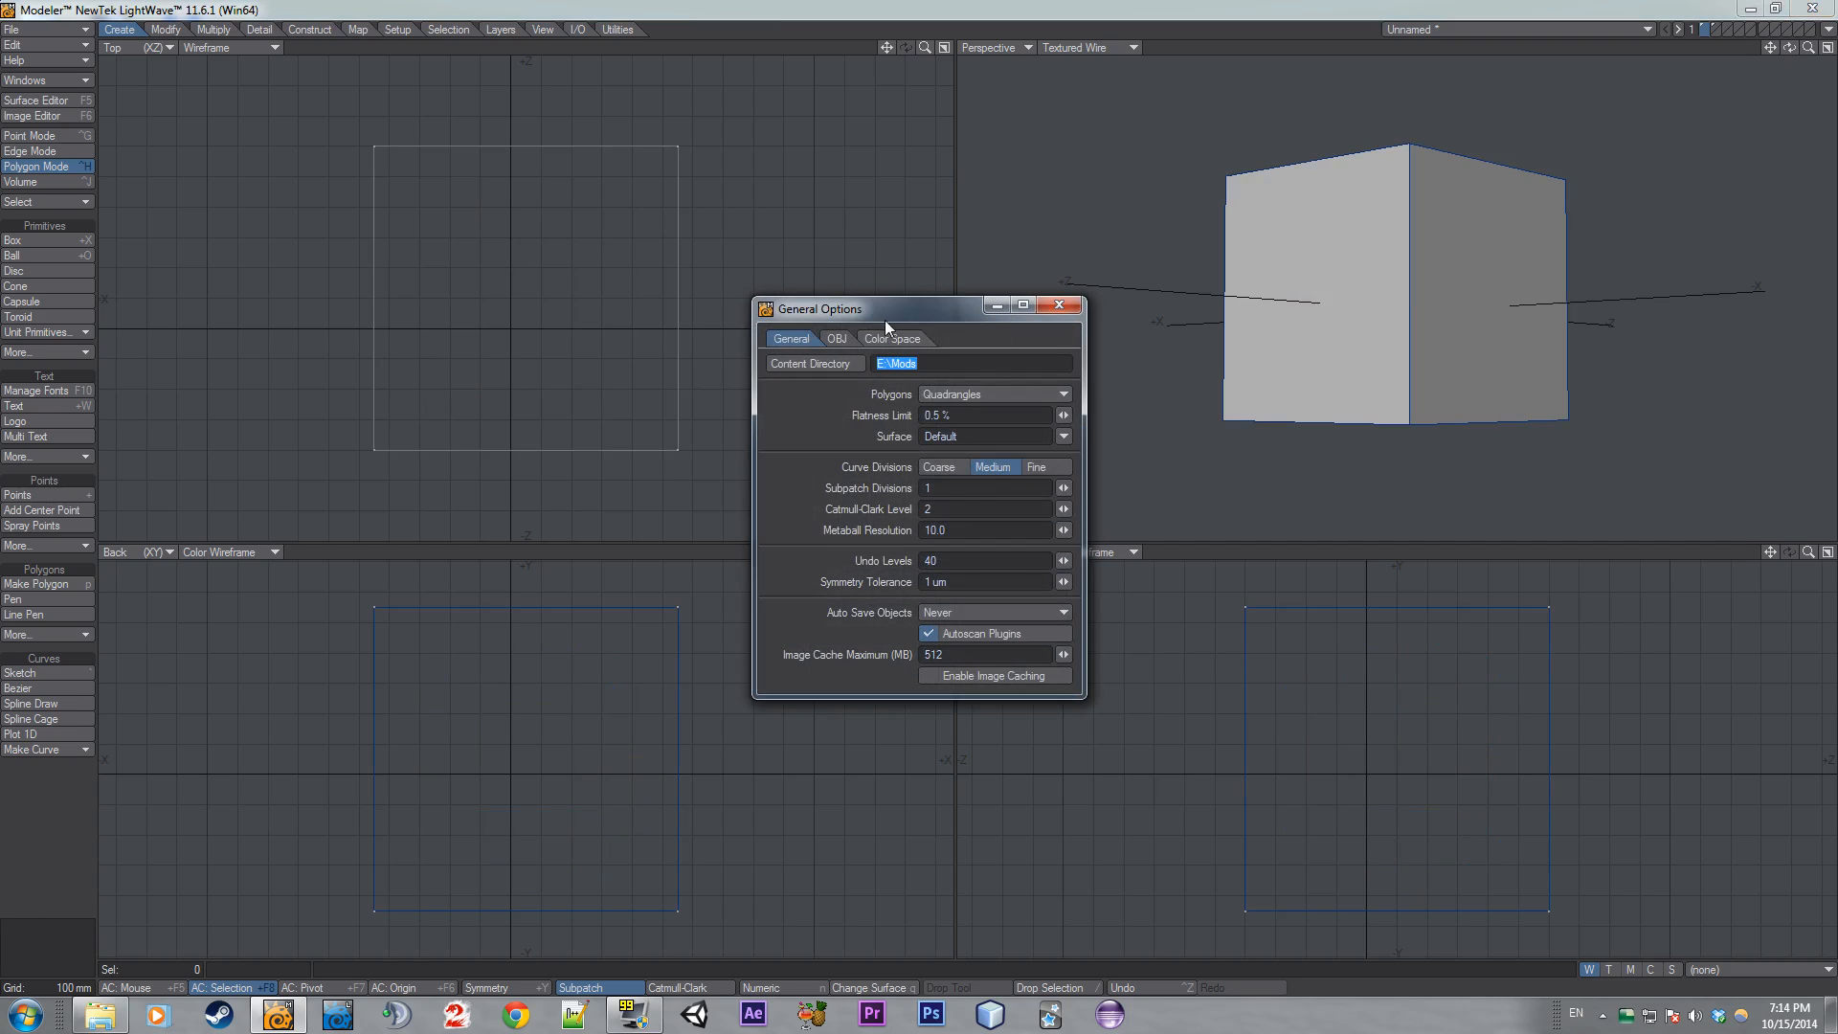
left_click_drag(900, 312, 827, 266)
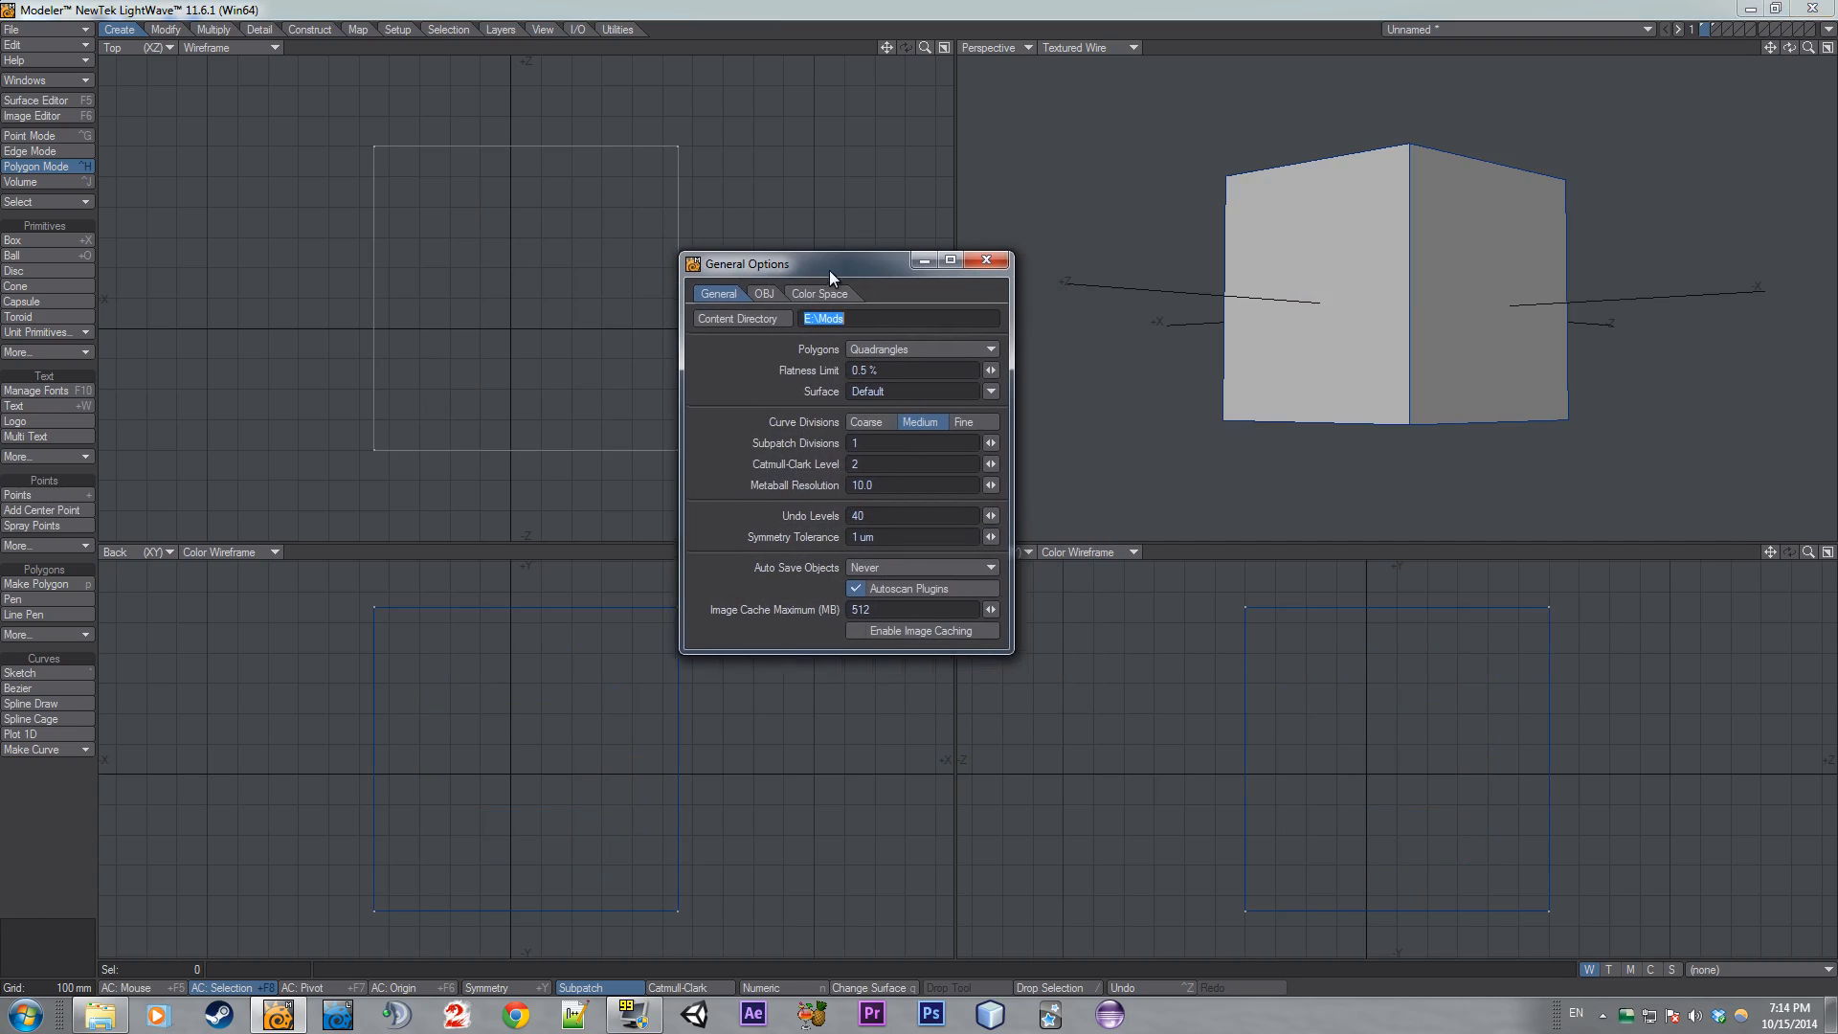
left_click(887, 433)
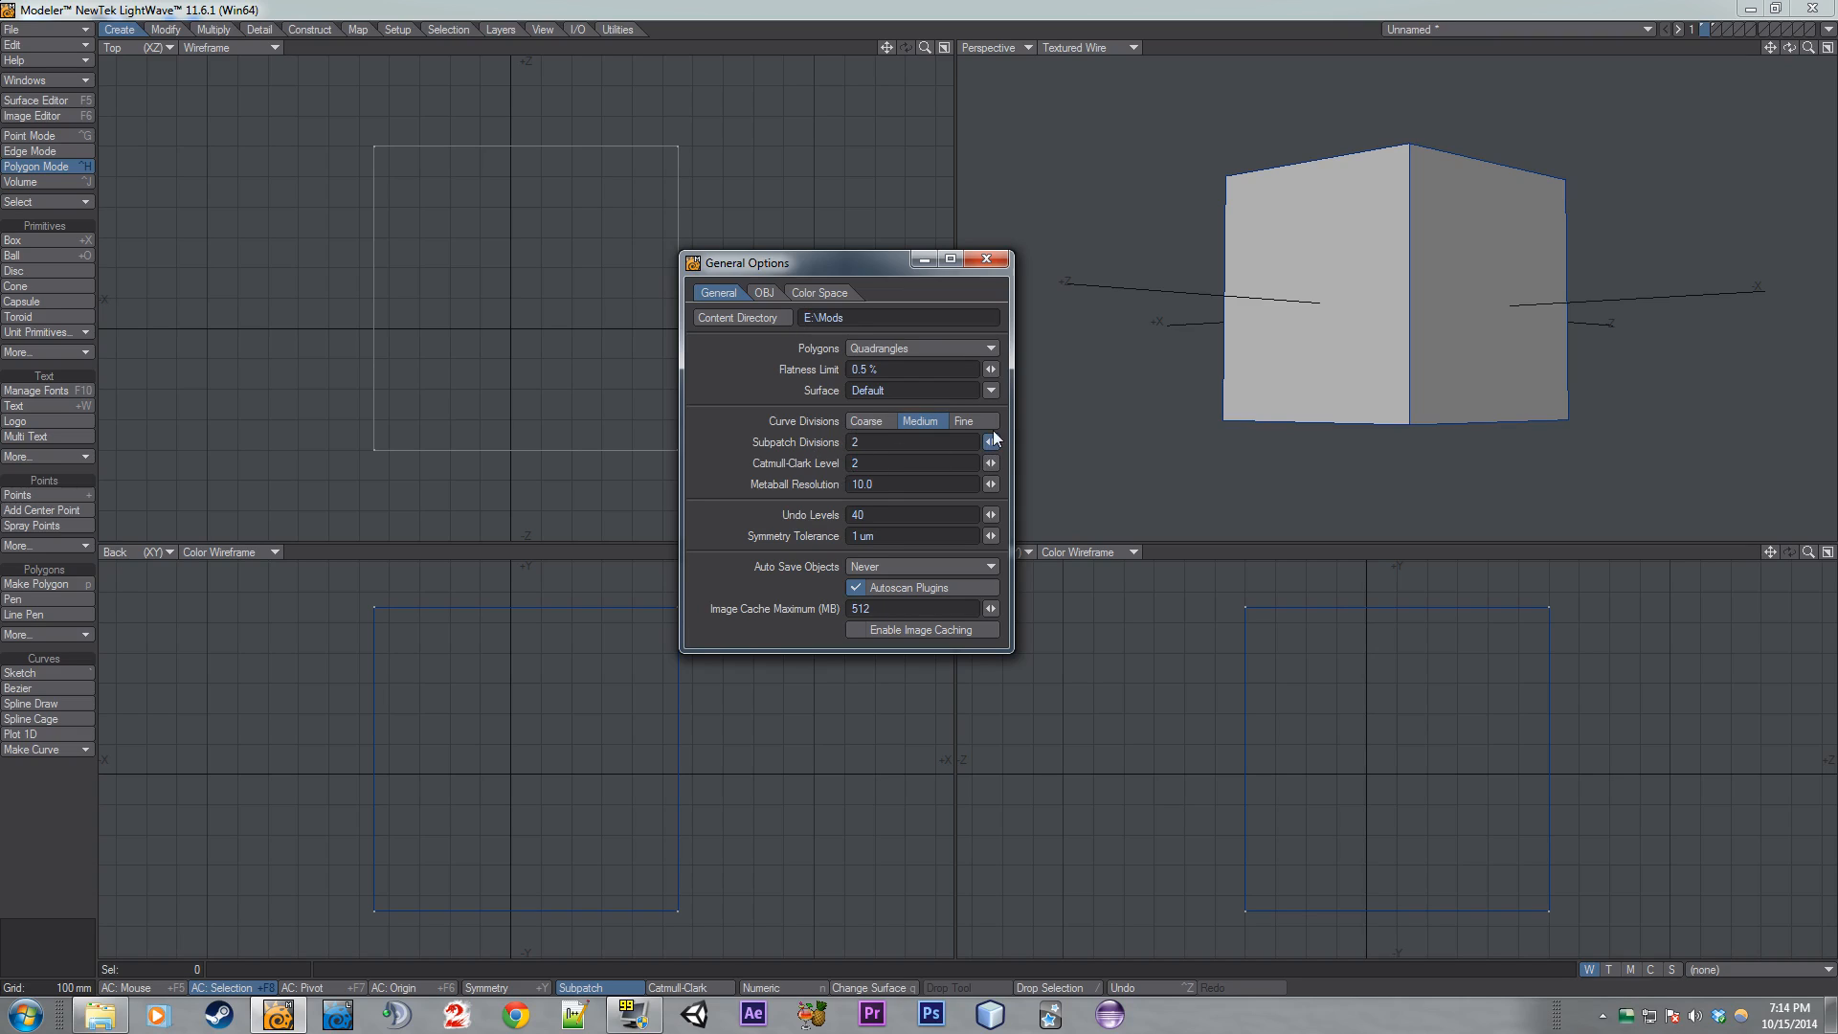
left_click(994, 260)
key("Tab")
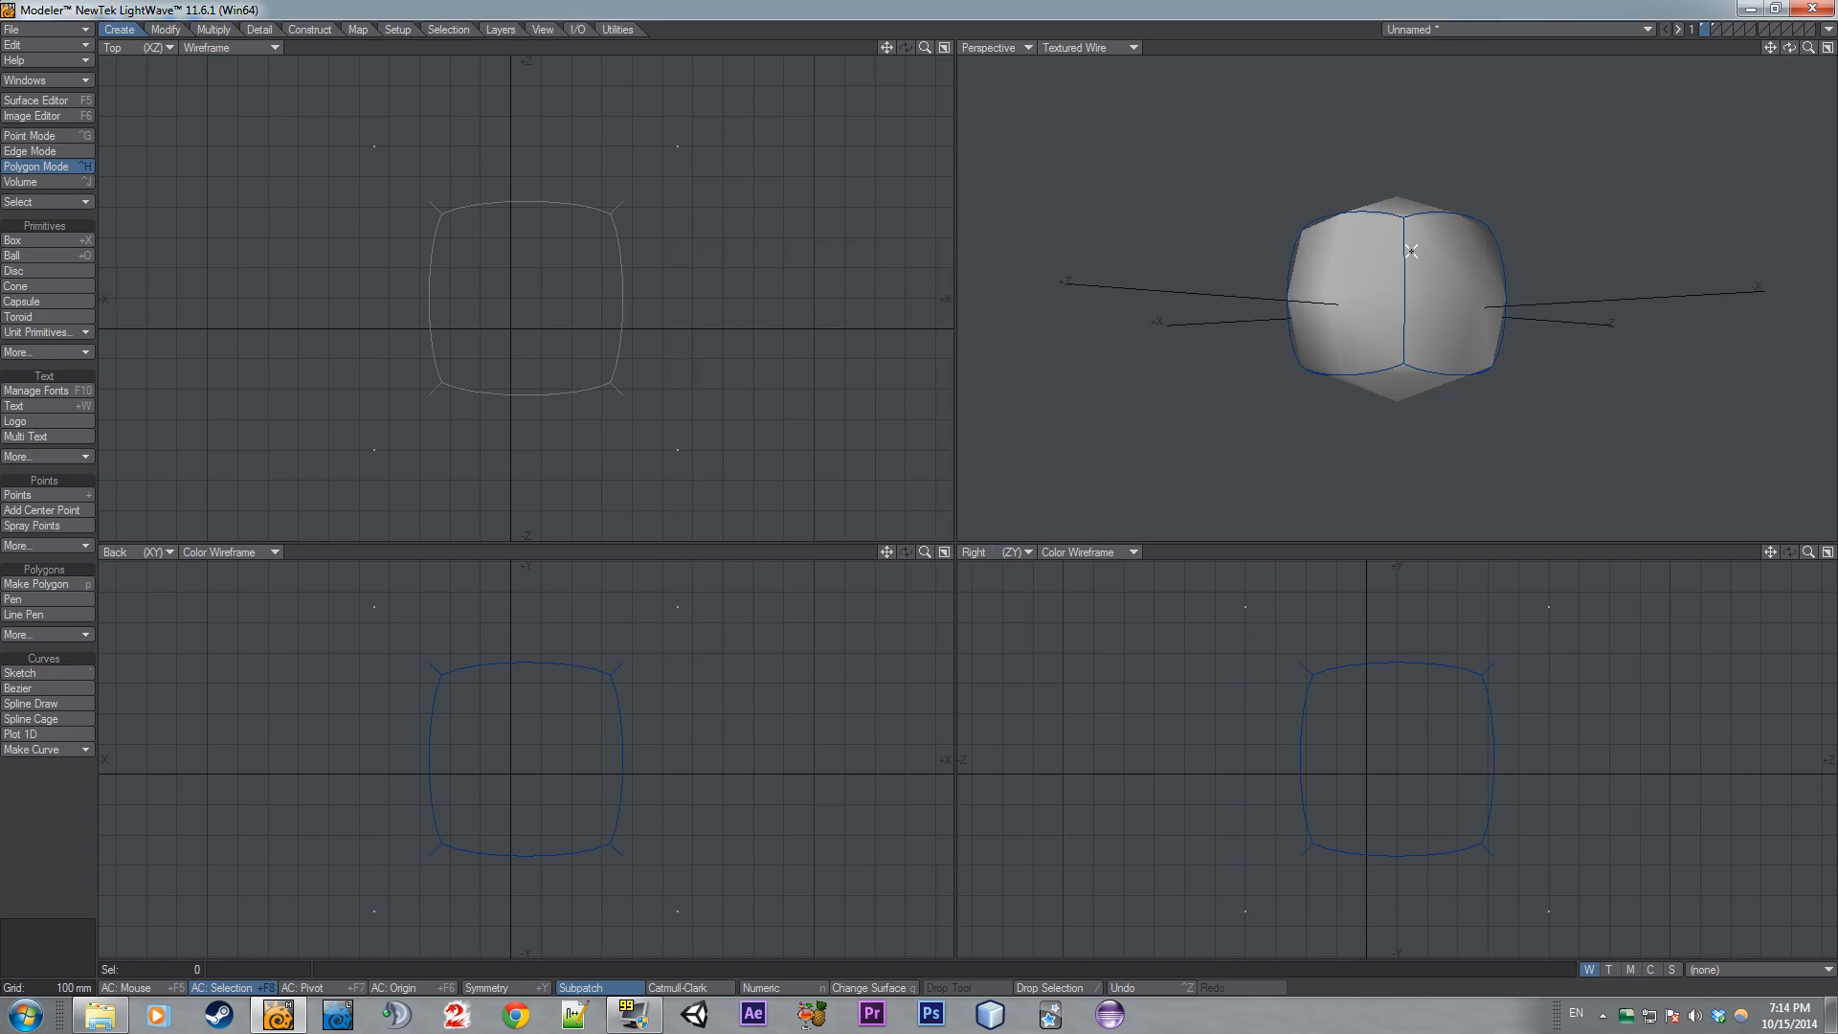
- Freeze the subpatched box into low-resolution polygons
key("ctrl+d")
mouse_move(1789, 48)
left_mouse_down()
mouse_move(1824, 91)
mouse_move(1794, 53)
left_mouse_up()
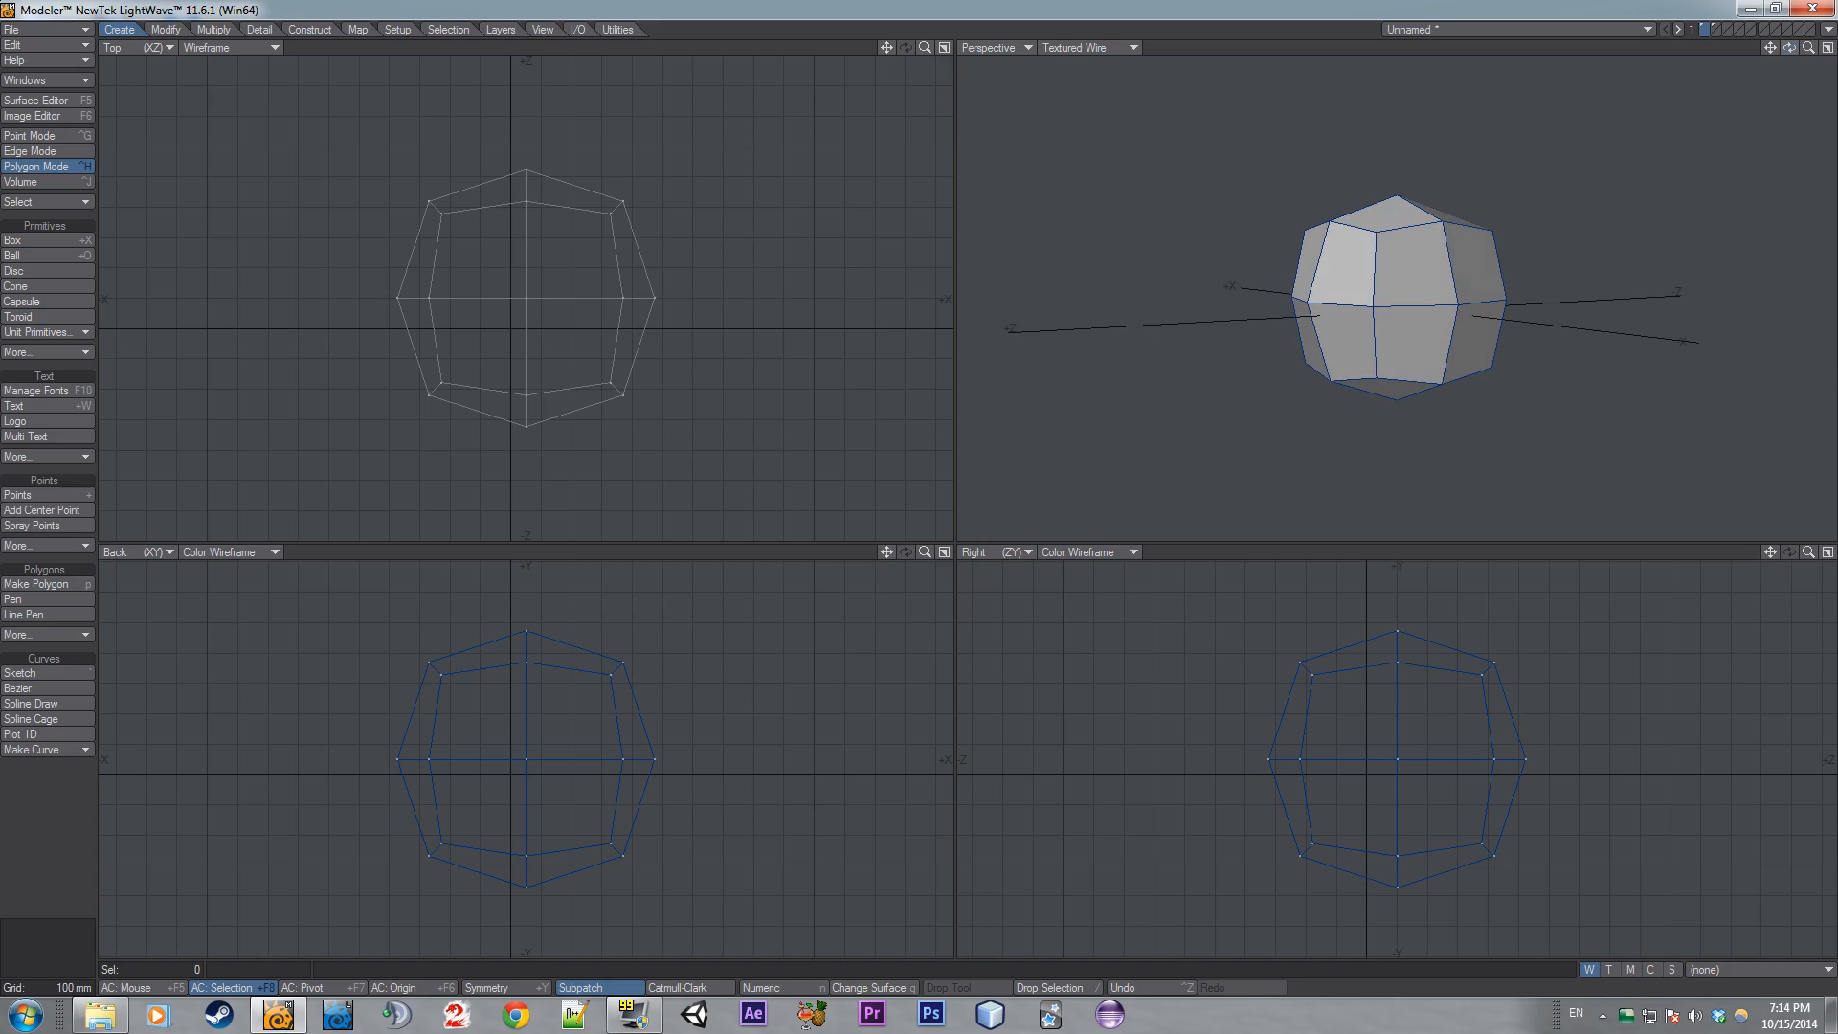
left_click_drag(1793, 53, 1596, 147)
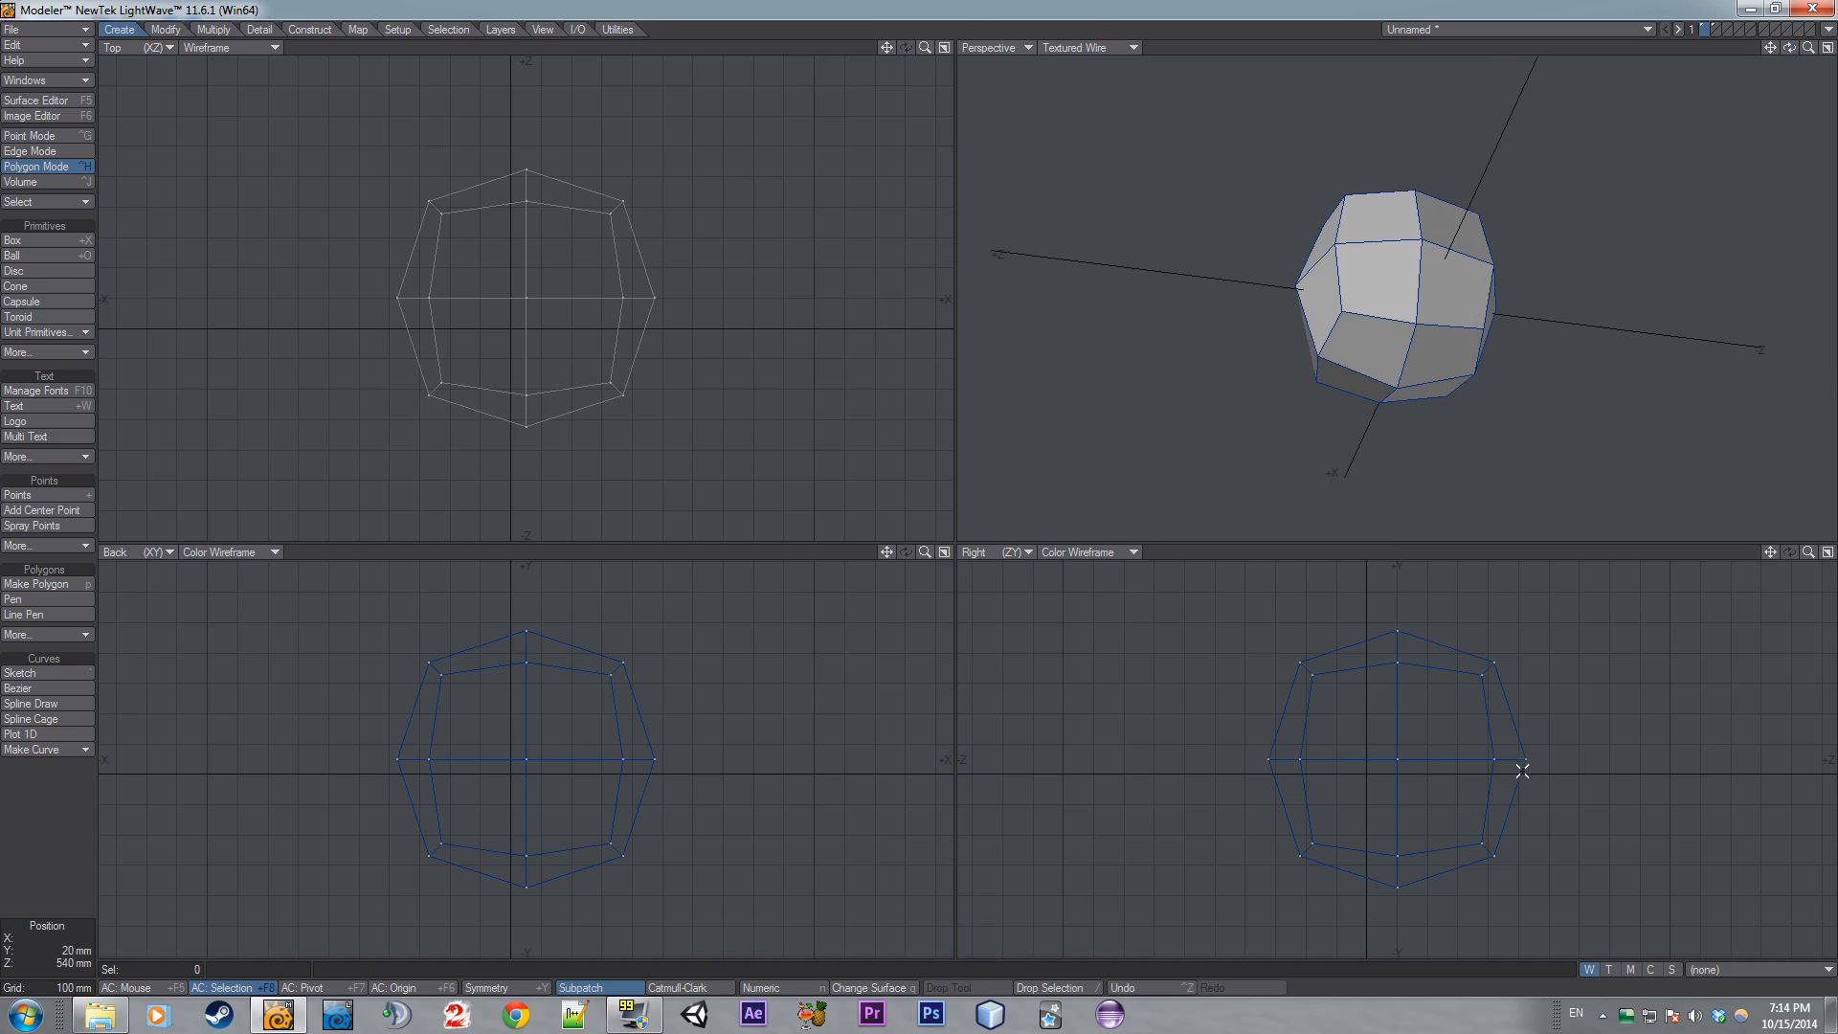
- Select the bottom row of points and stretch them vertically to flatten the mesh's base
key("ctrl+g")
mouse_move(1529, 823)
right_mouse_down()
mouse_move(1182, 852)
mouse_move(1522, 822)
right_mouse_up()
key("h")
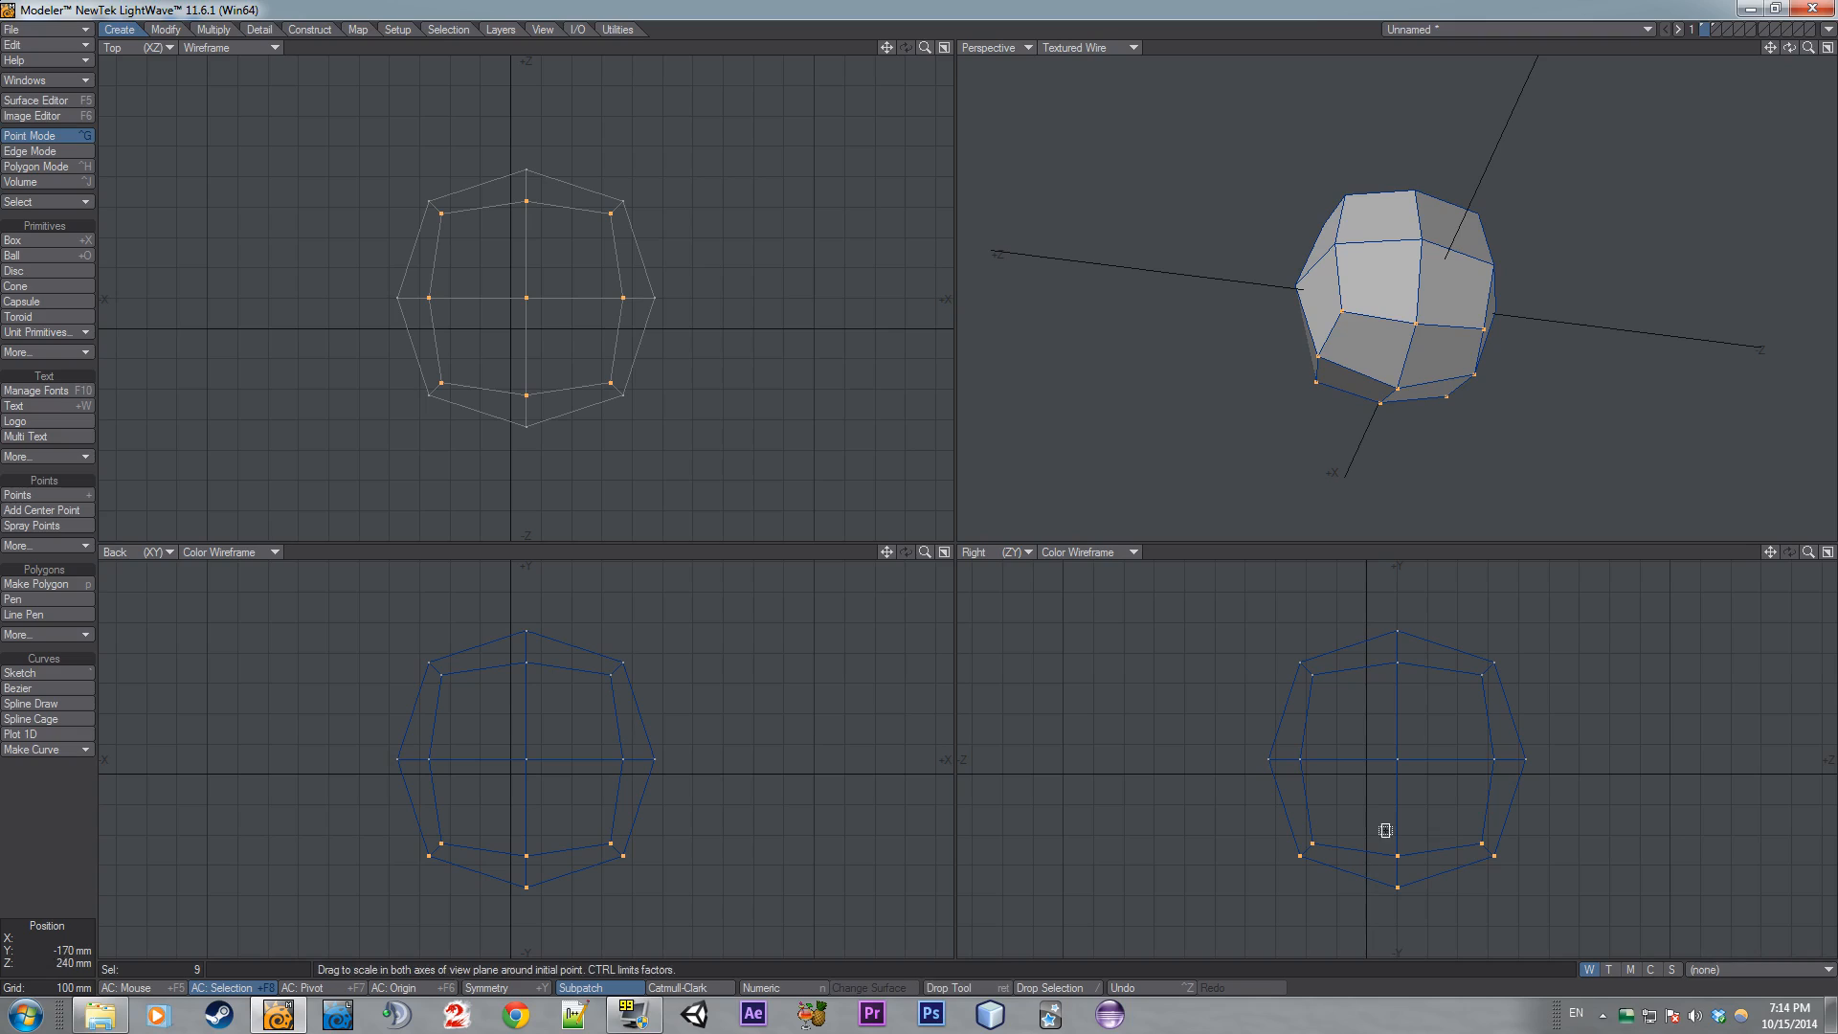
left_click_drag(1386, 829, 1388, 924, "ctrl")
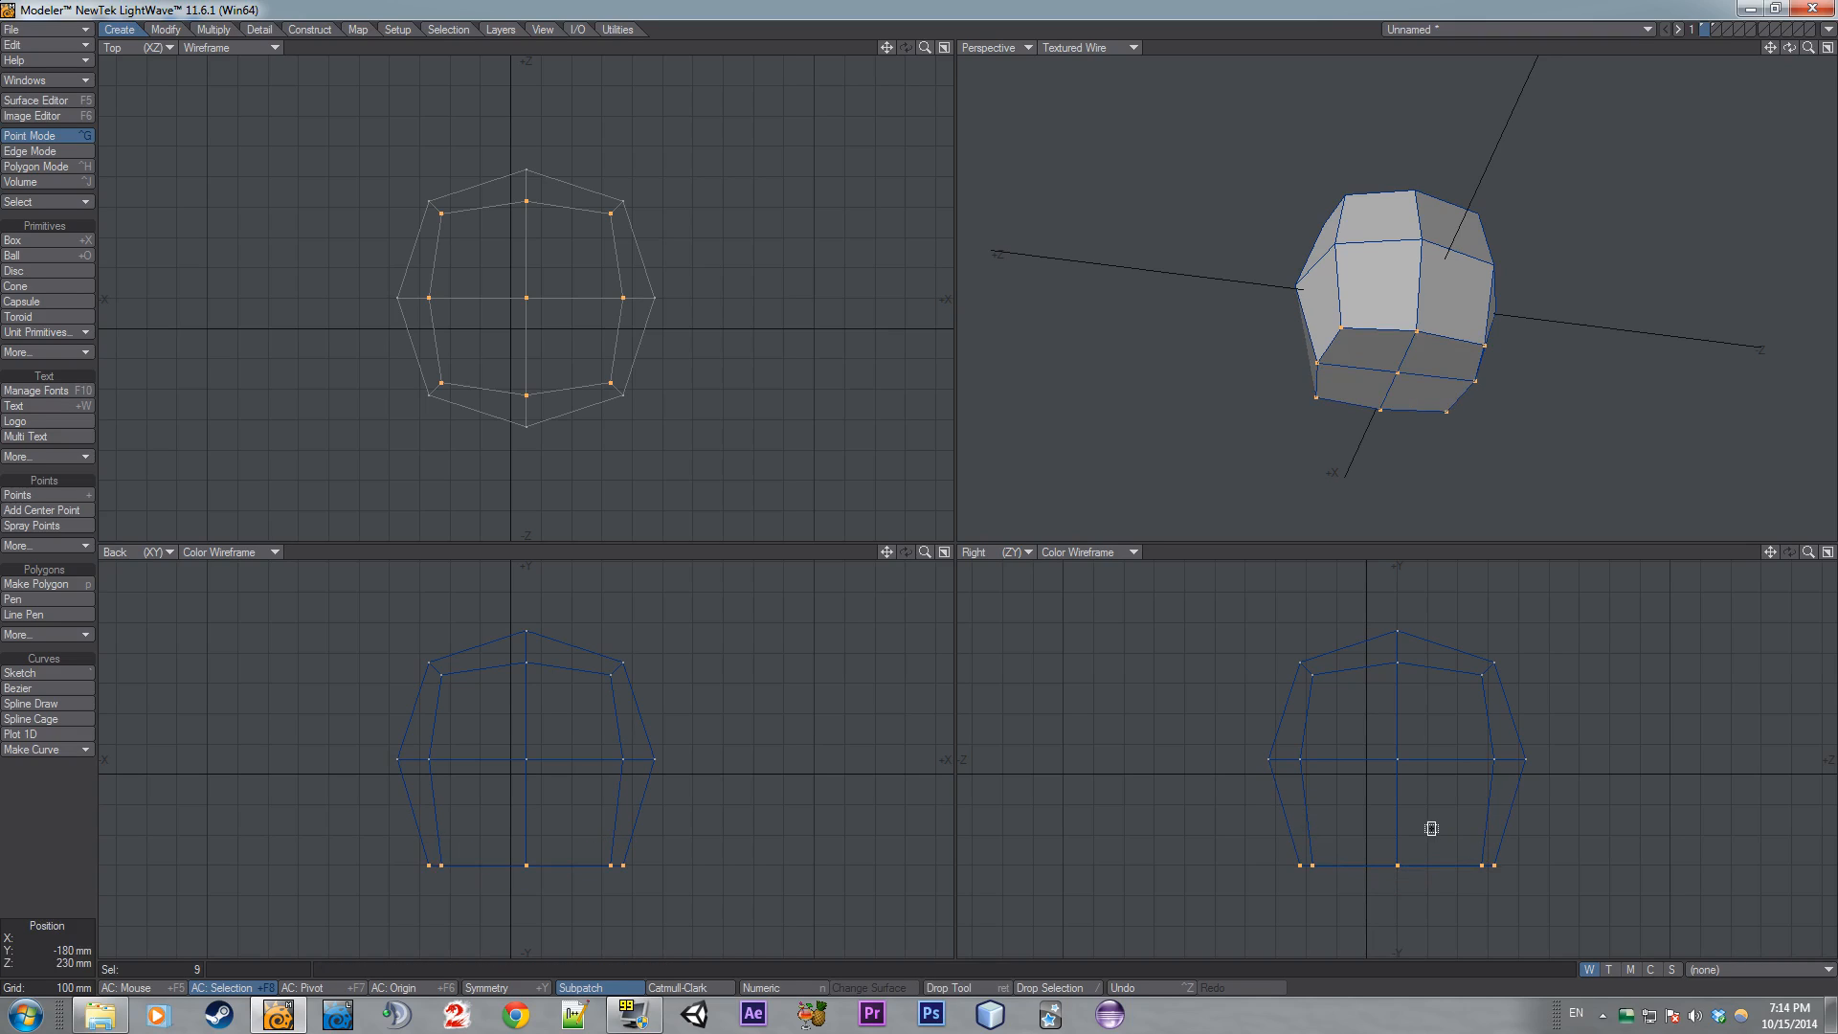
key("slash")
- Select the bottom polygons, shift them and stretch the new faces inward to inset the base
key("ctrl+h")
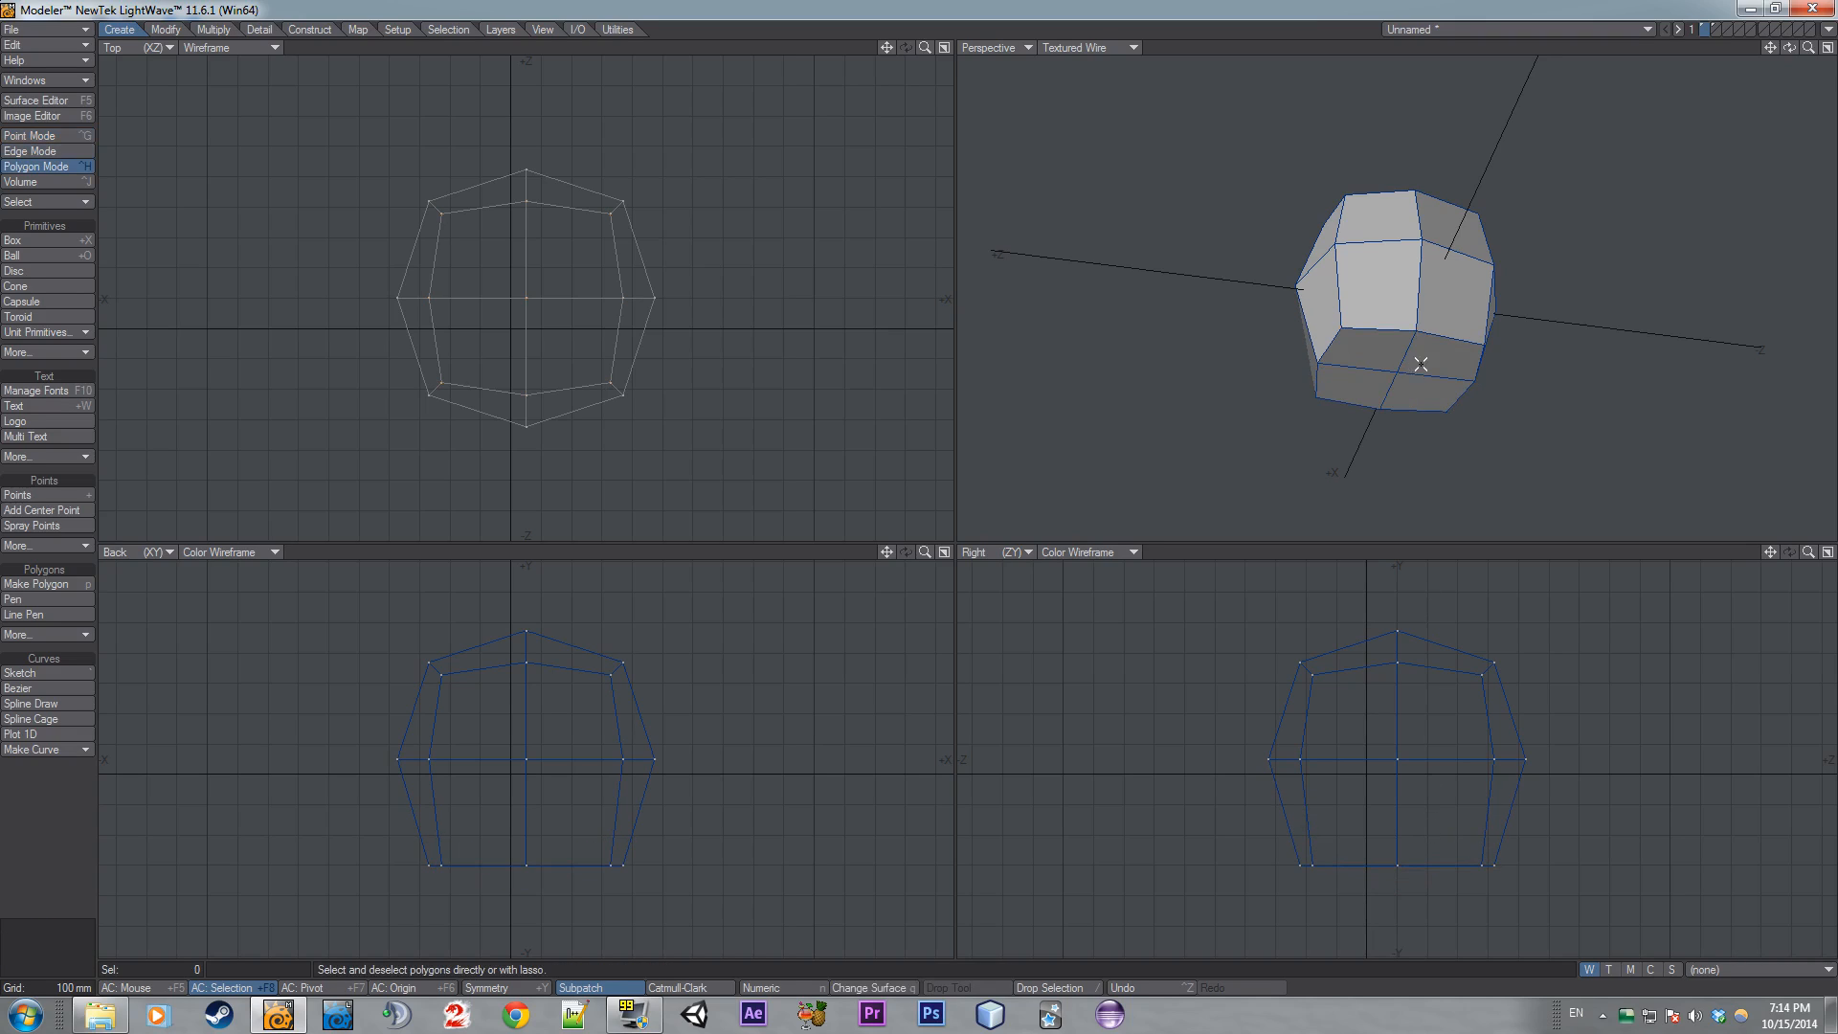
left_click_drag(1419, 361, 1396, 374)
key("e")
key("shift+h")
left_click_drag(509, 831, 476, 832)
key("slash")
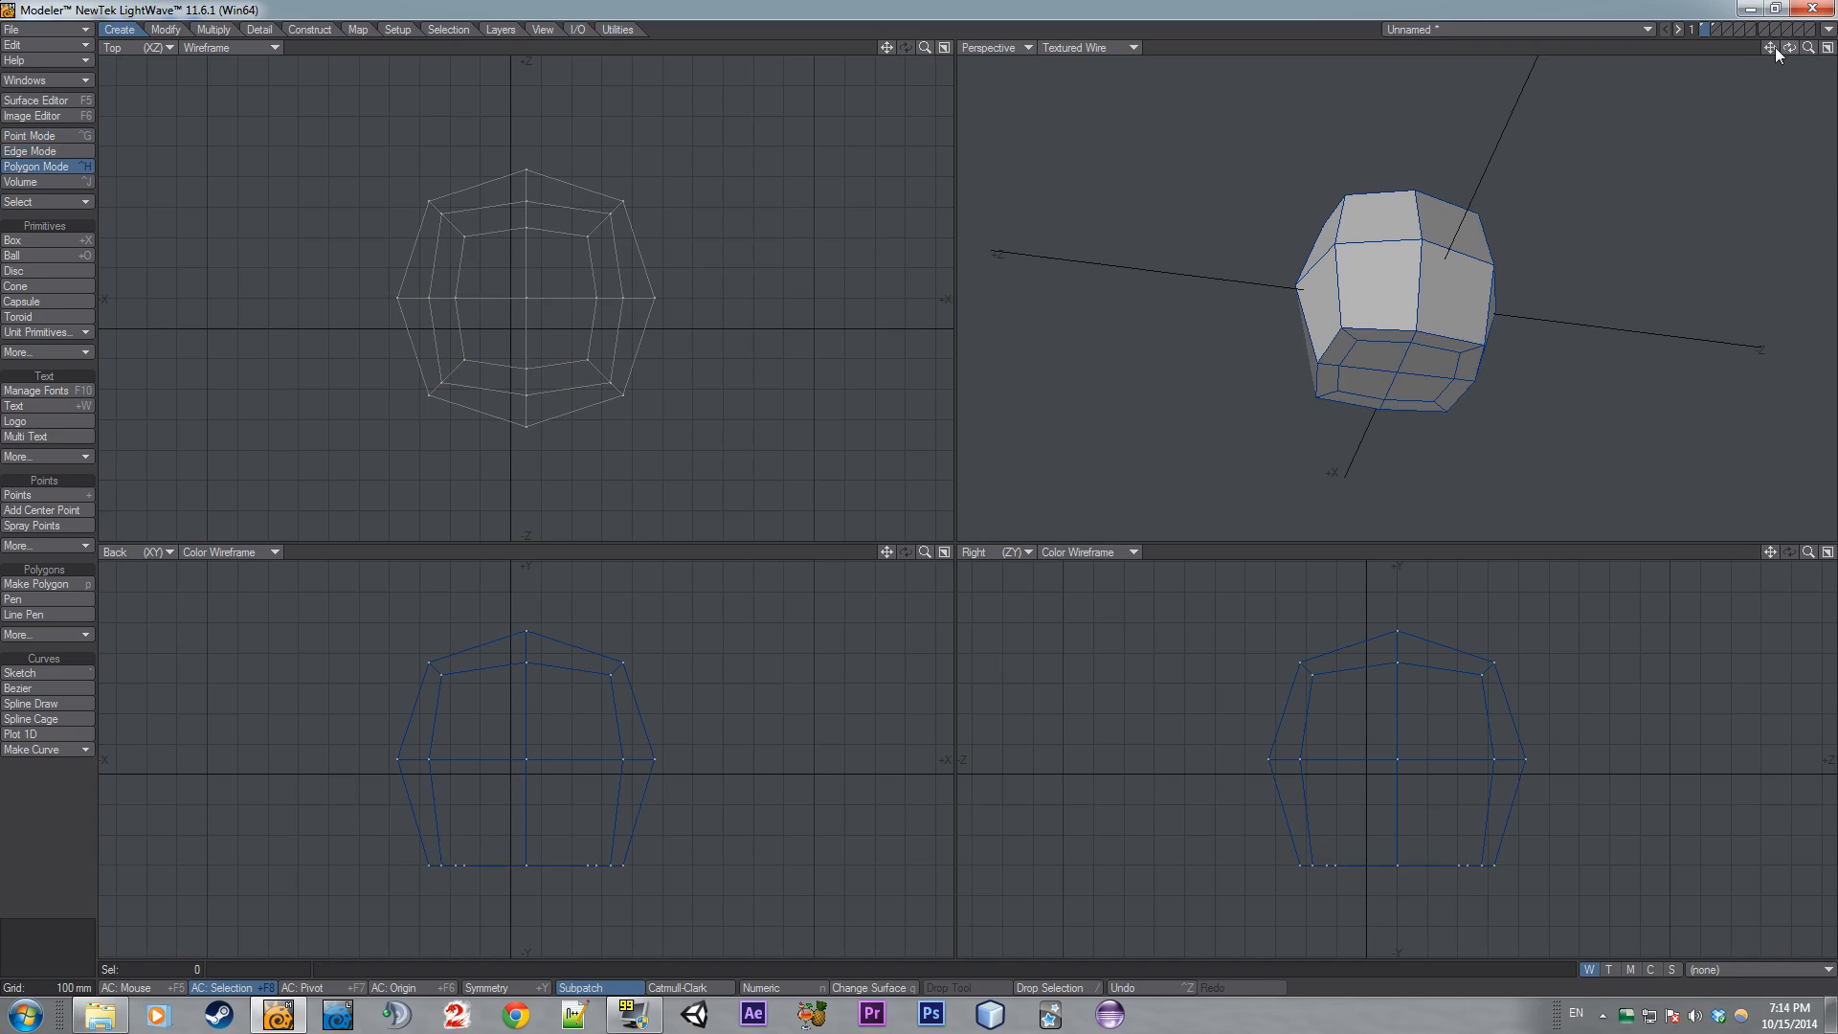